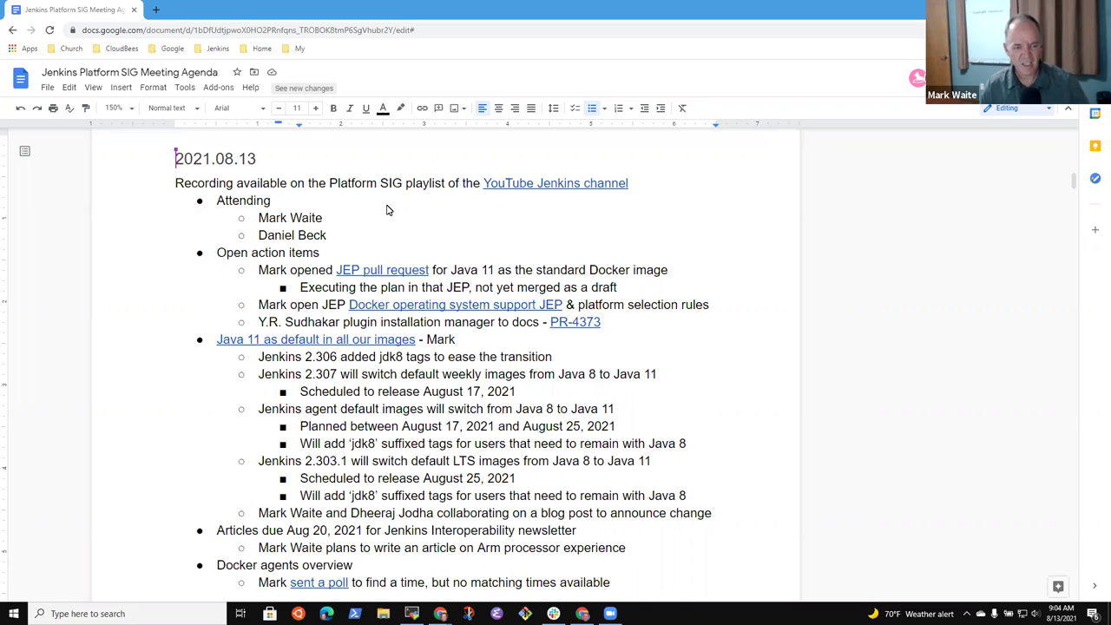
Step: Insert "Docker" before "images" in the "Java 11 as default in all our images" agenda item of the 2021.08.13 notes
left_click(315, 253)
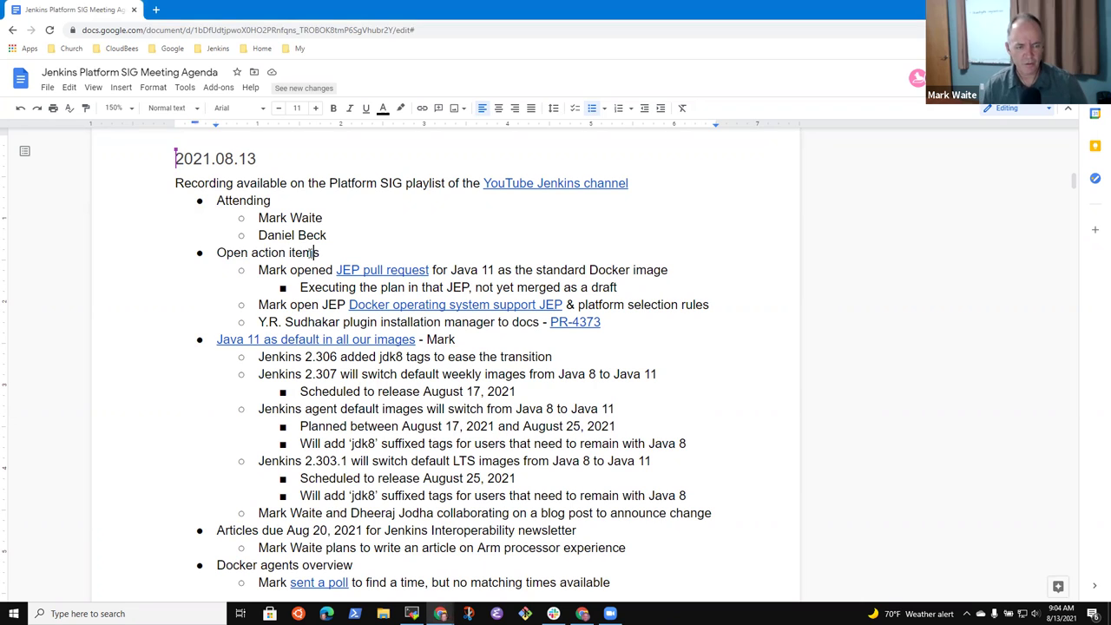
key("shift+Down")
key("Down")
key("Down")
key("Down")
key("Down")
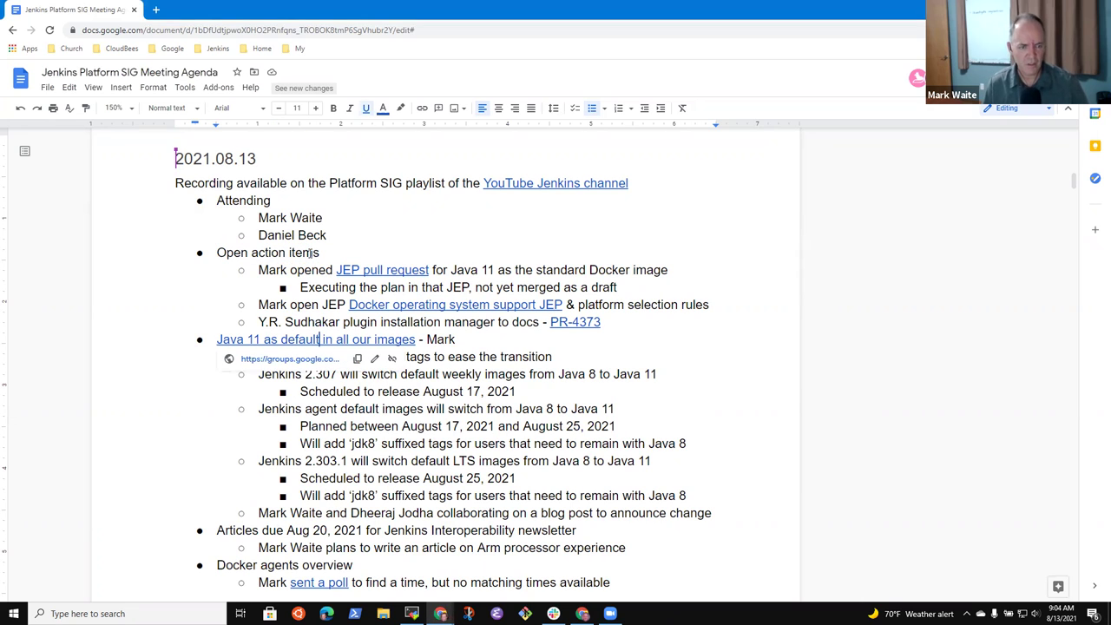
key("shift+End")
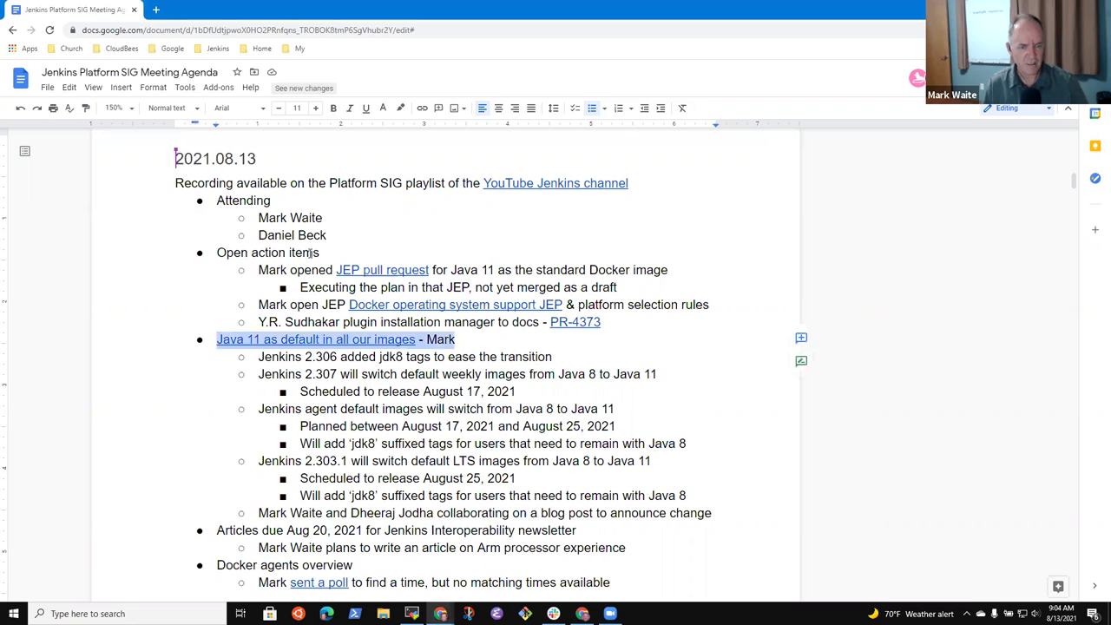
key("Down")
key("Down")
key("Down")
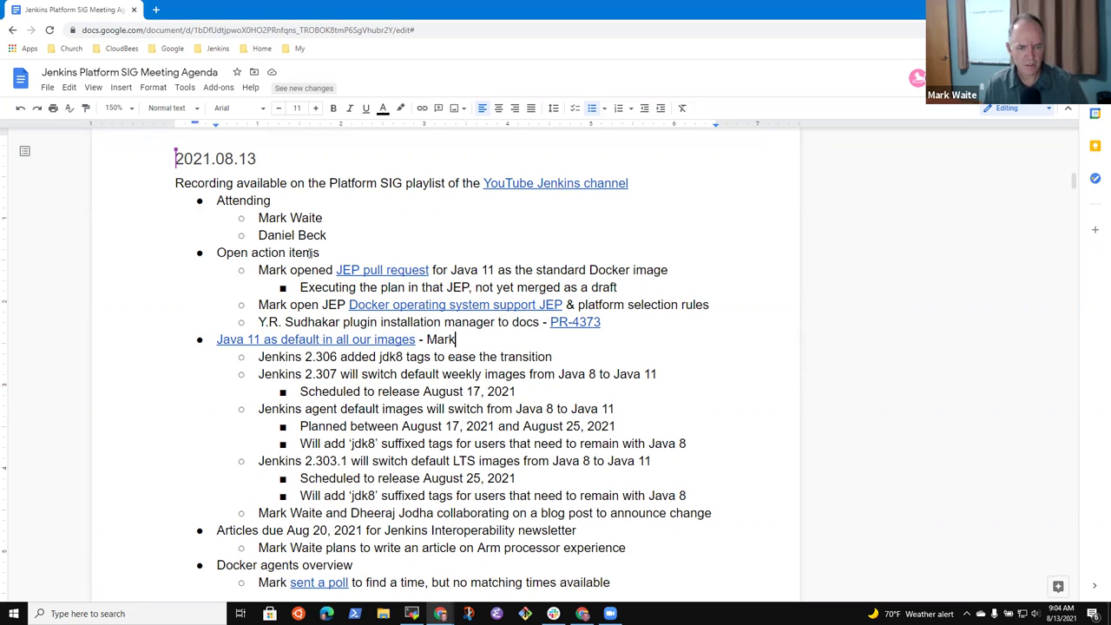
key("ctrl+Left")
key("ctrl+Left")
key("ctrl+Left")
type("Docker")
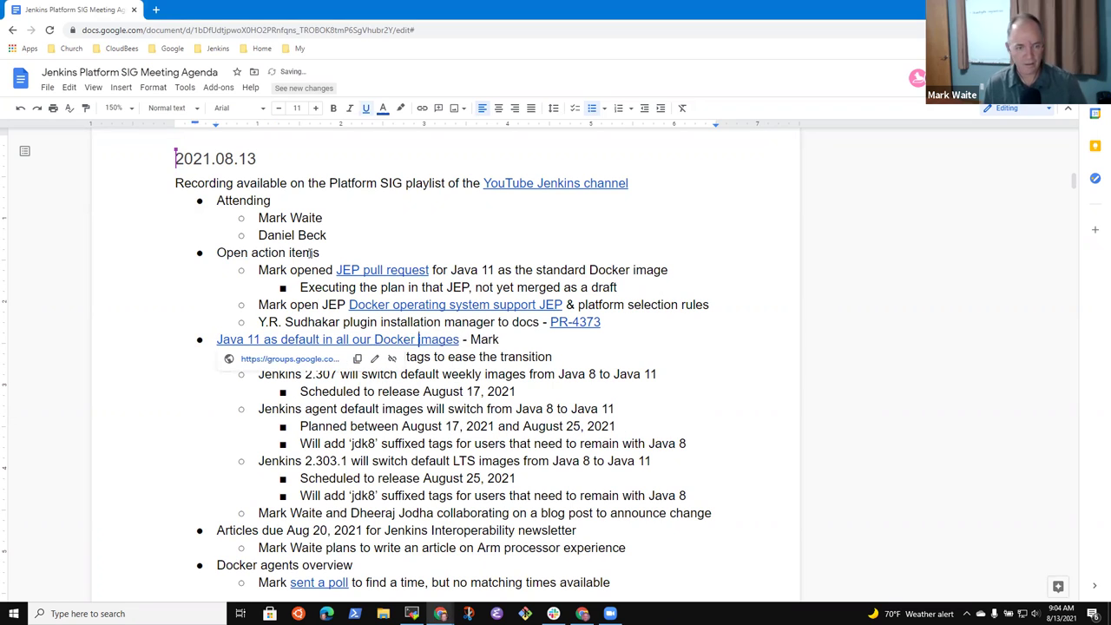
Step: Review the remaining 2021.08.13 agenda topics, highlighting the Jenkins Interoperability newsletter articles item and the Docker agents overview item
key("Down")
key("Down")
key("Down")
key("Down")
key("Down")
key("Down")
key("Down")
key("Down")
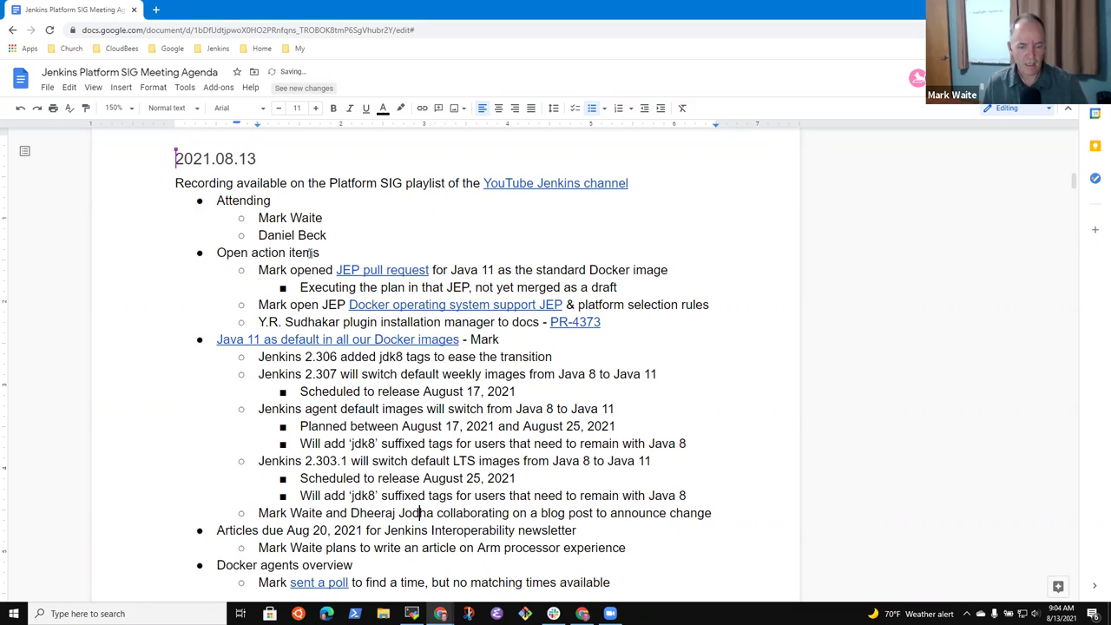
key("Home")
key("shift+End")
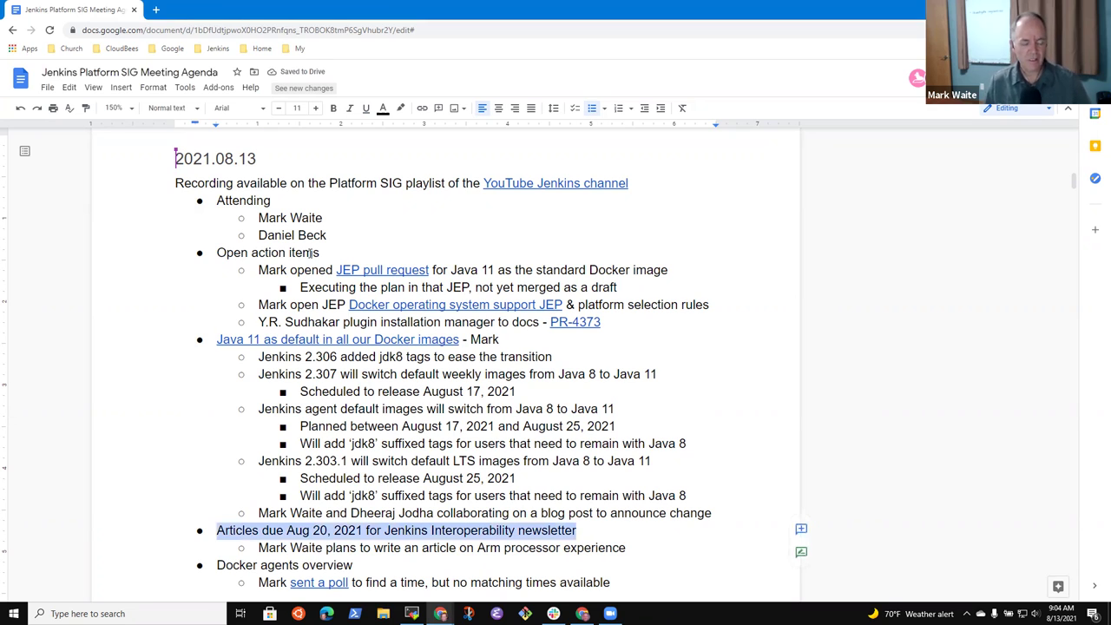
key("Right")
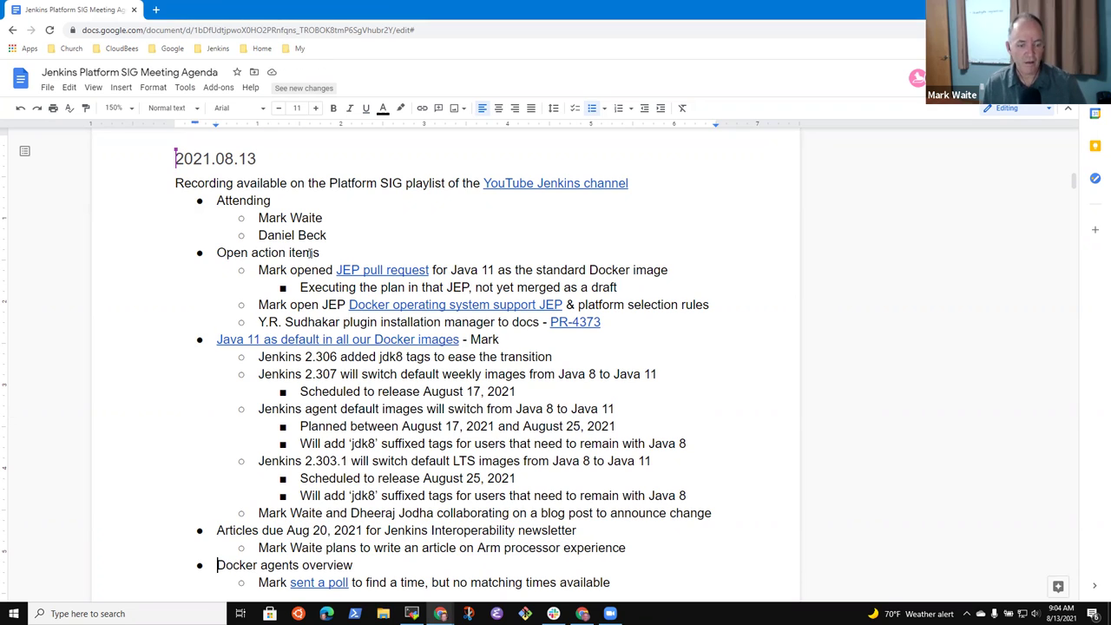
key("shift+End")
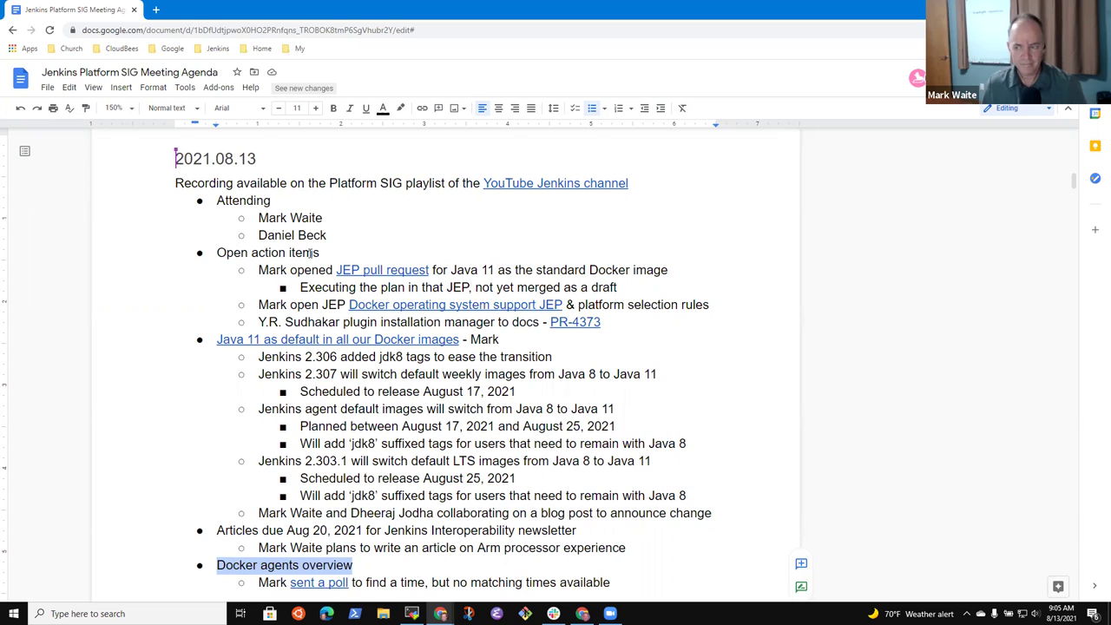
Step: Go back over the entries under "Open action items" in the 2021.08.13 notes
key("Up")
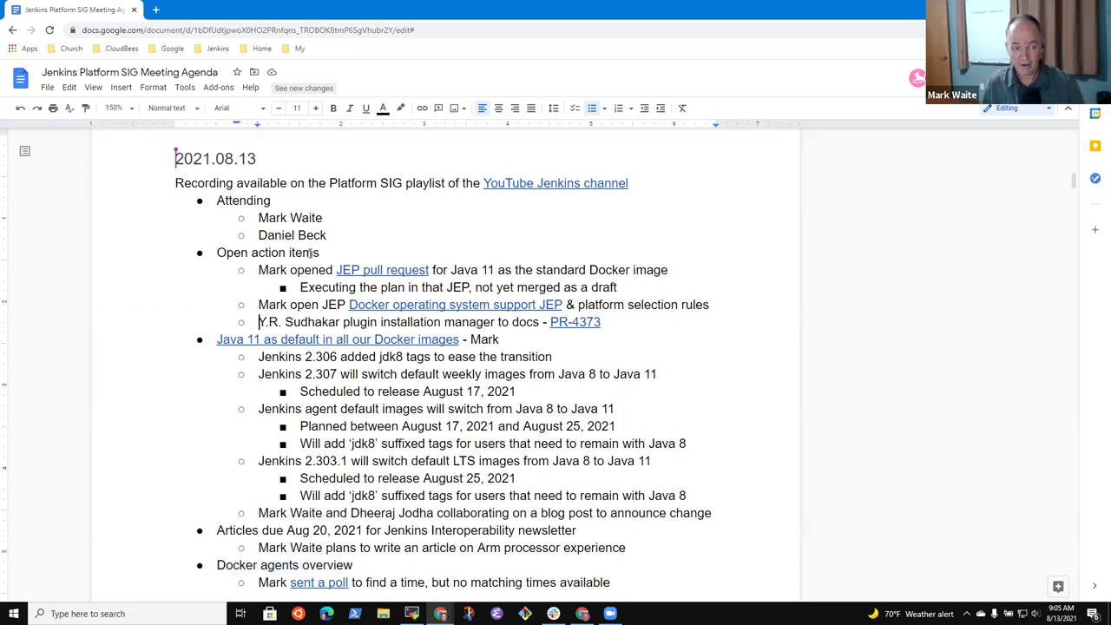
key("shift+End")
key("Down")
key("Down")
key("Down")
key("Down")
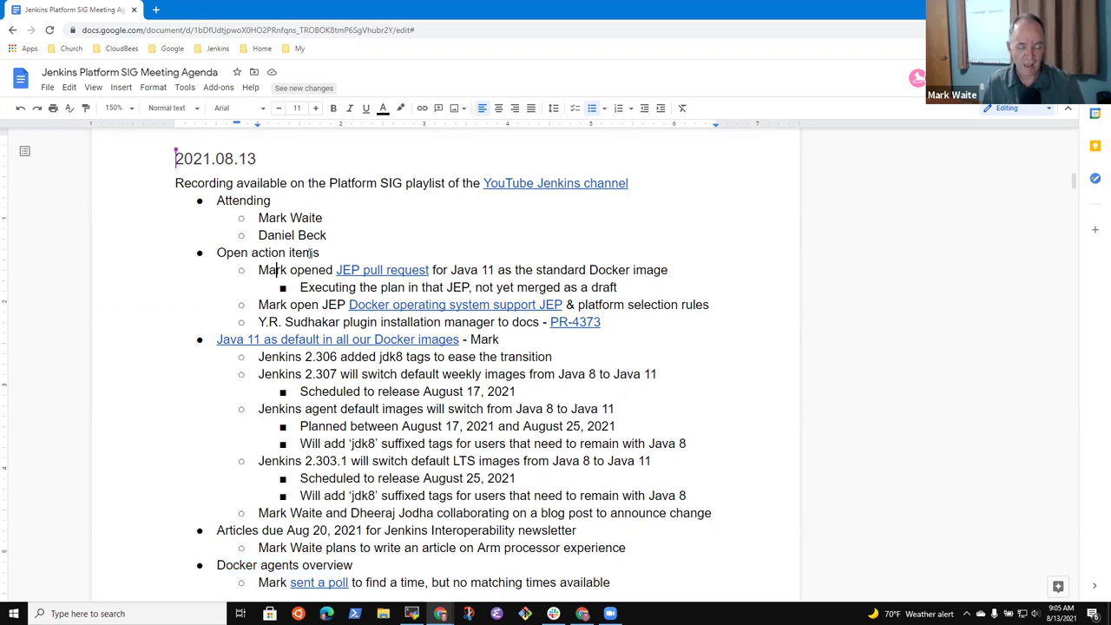
type(".")
scroll(310, 252, "down", 20)
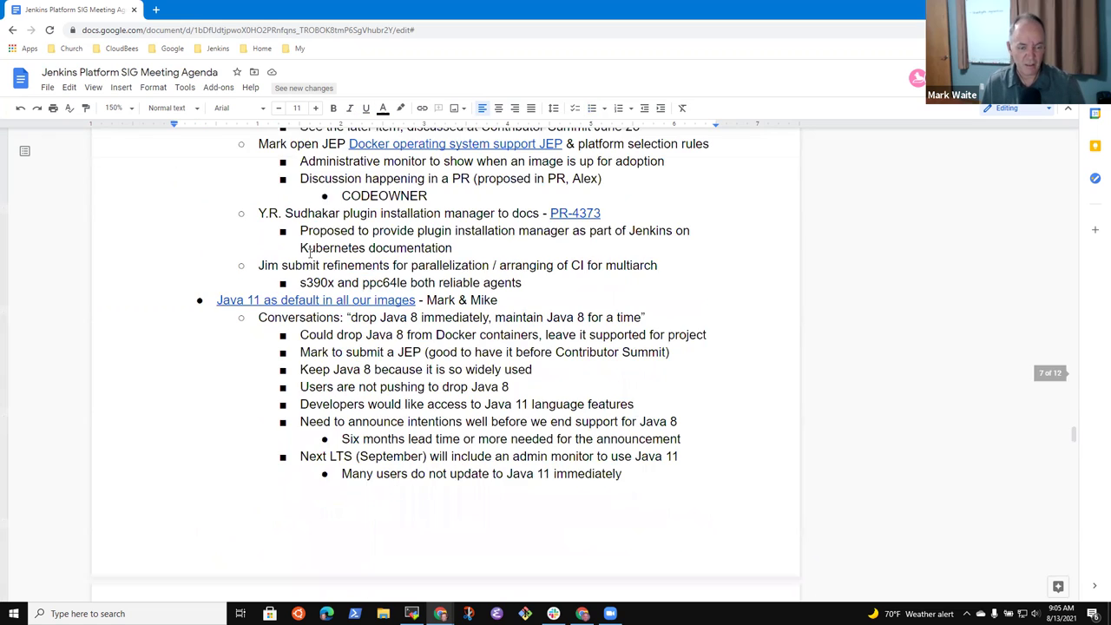
key("alt+Left")
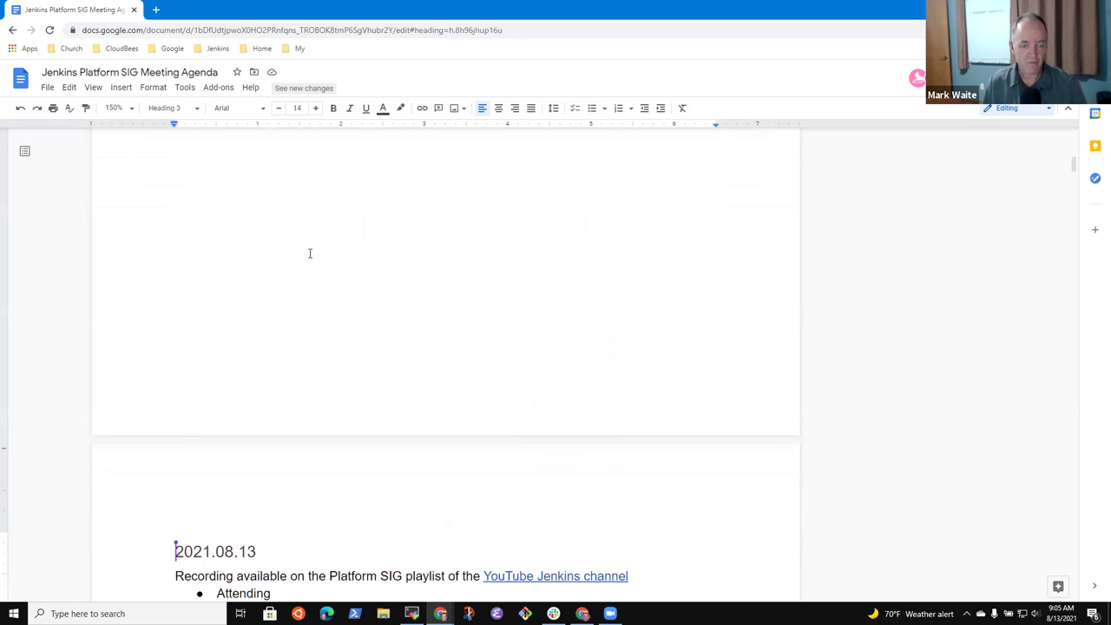
key("alt+Left")
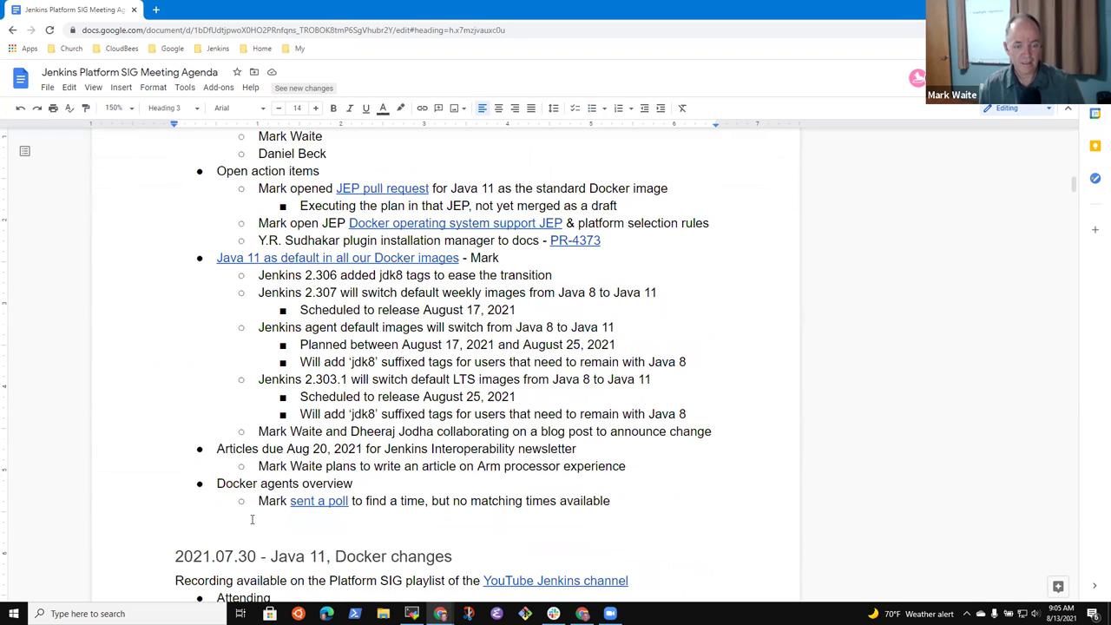
Step: Add "Agent publishing is not working for ssh agent and inbound agent" as the first sub-item of the Java 11 Docker images topic
left_click(303, 483)
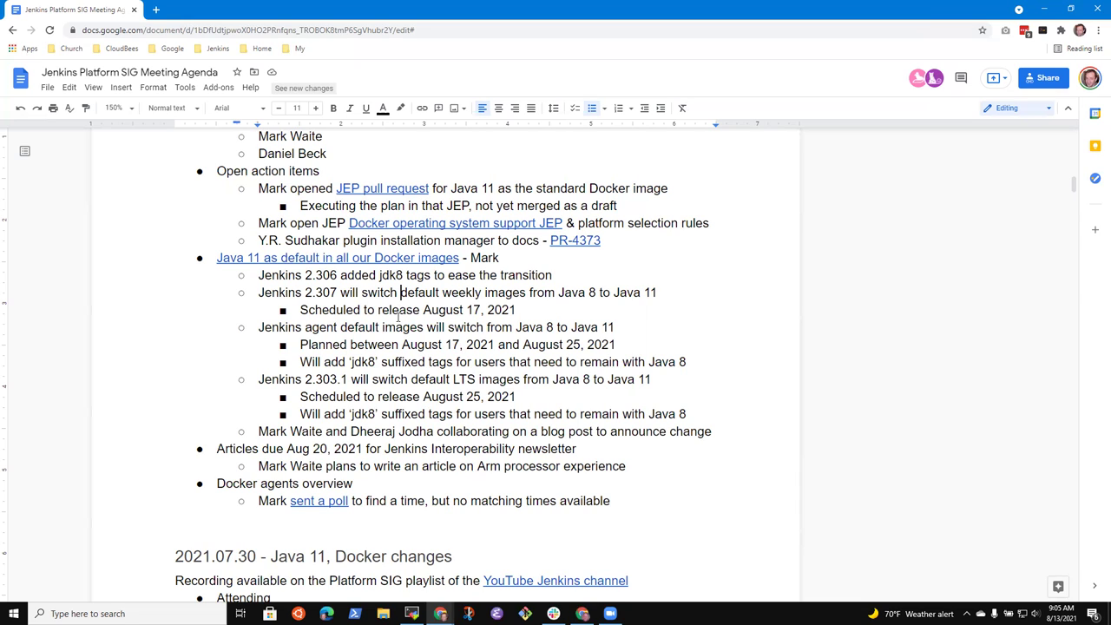
key("Up")
key("Up")
key("Up")
key("Up")
key("Up")
key("Up")
key("Up")
key("Up")
key("Up")
key("Down")
key("Down")
key("Down")
key("Down")
key("Down")
key("Down")
key("Down")
key("Down")
key("Down")
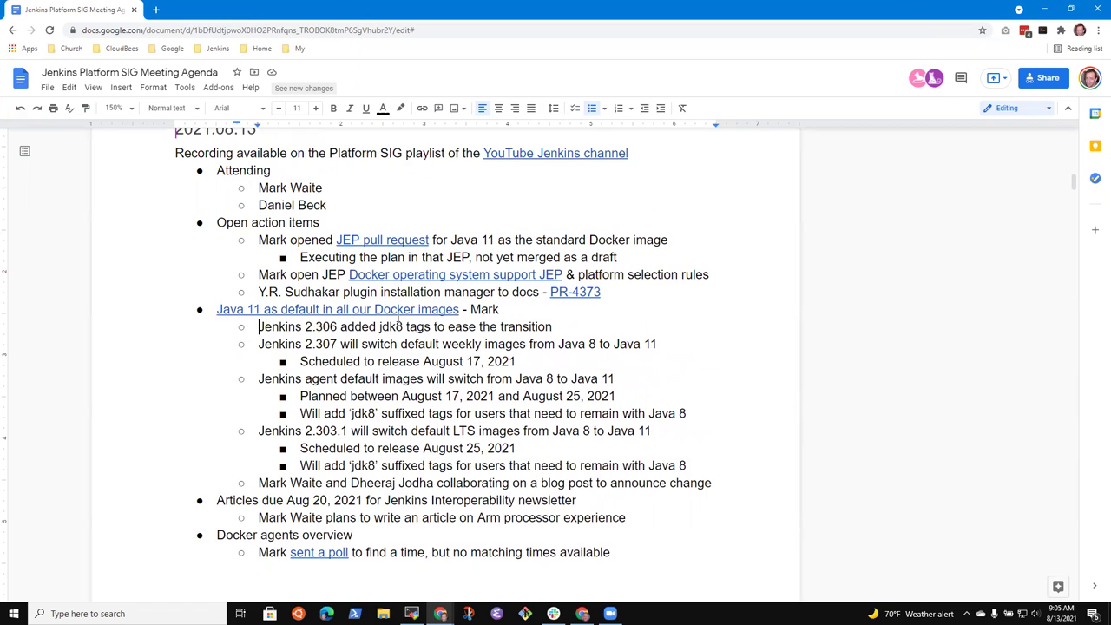
key("Return")
key("Up")
type("Agent publi")
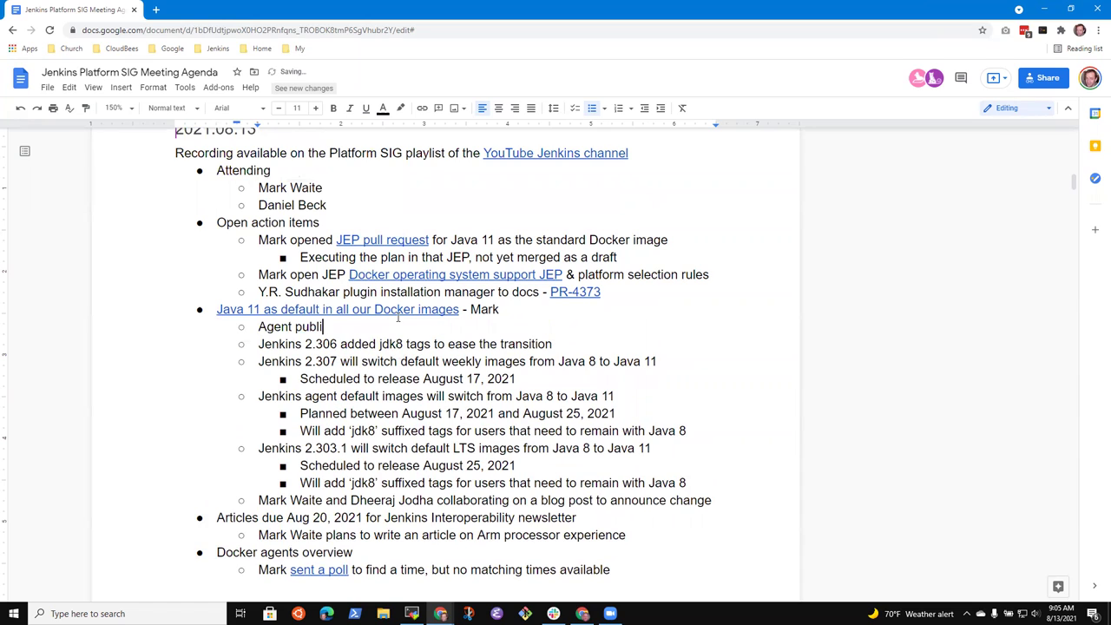
type("shing is not wor")
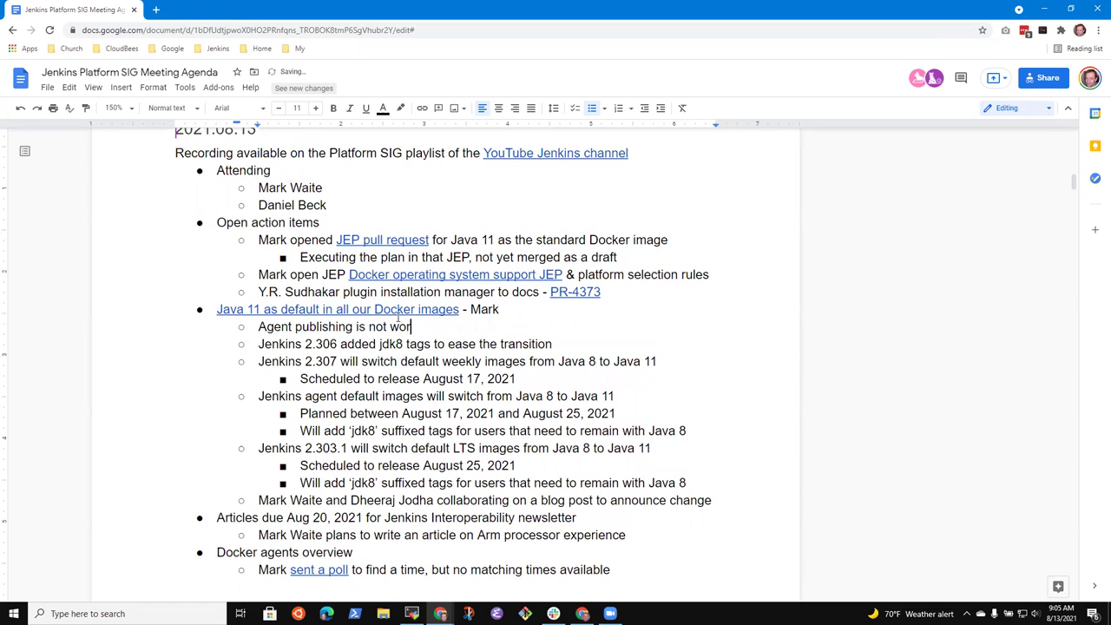
type("king for ssh agent and ")
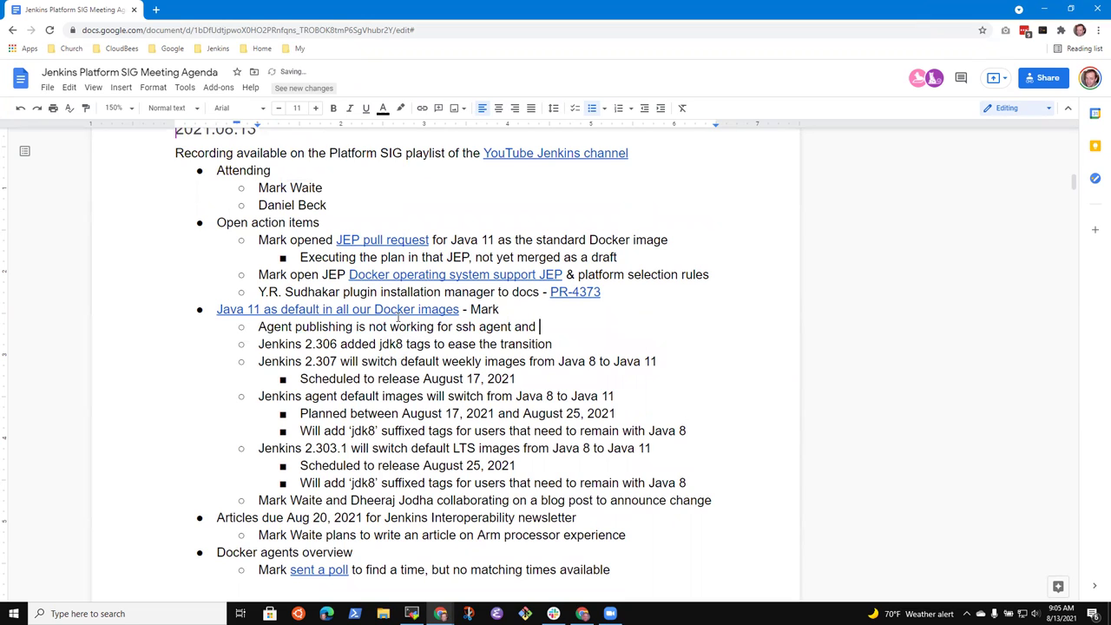
type("inbound agent")
key("Return")
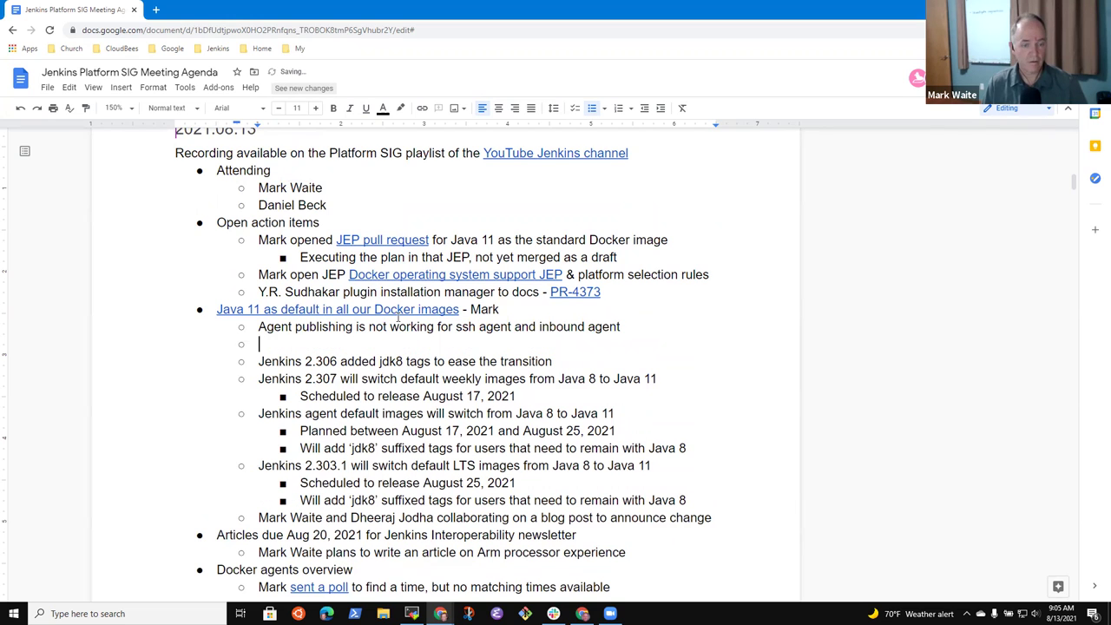
Step: Add the nested bullet "Needs additional work to bring back agent publishing" beneath the agent publishing sub-item
key("Tab")
type("Needs addi")
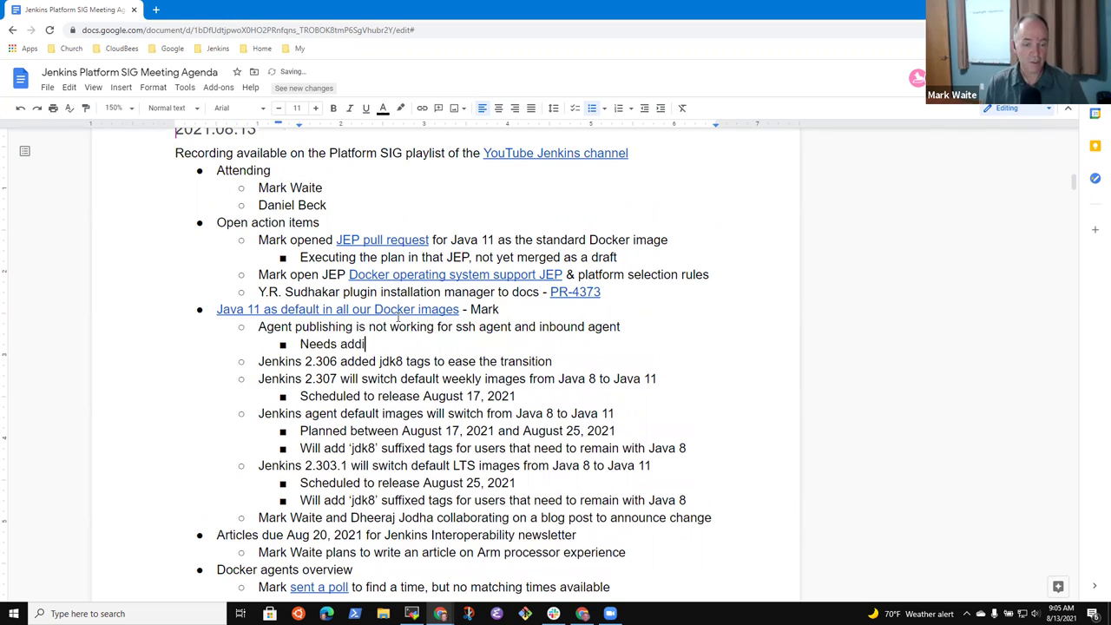
type("tional work tyo")
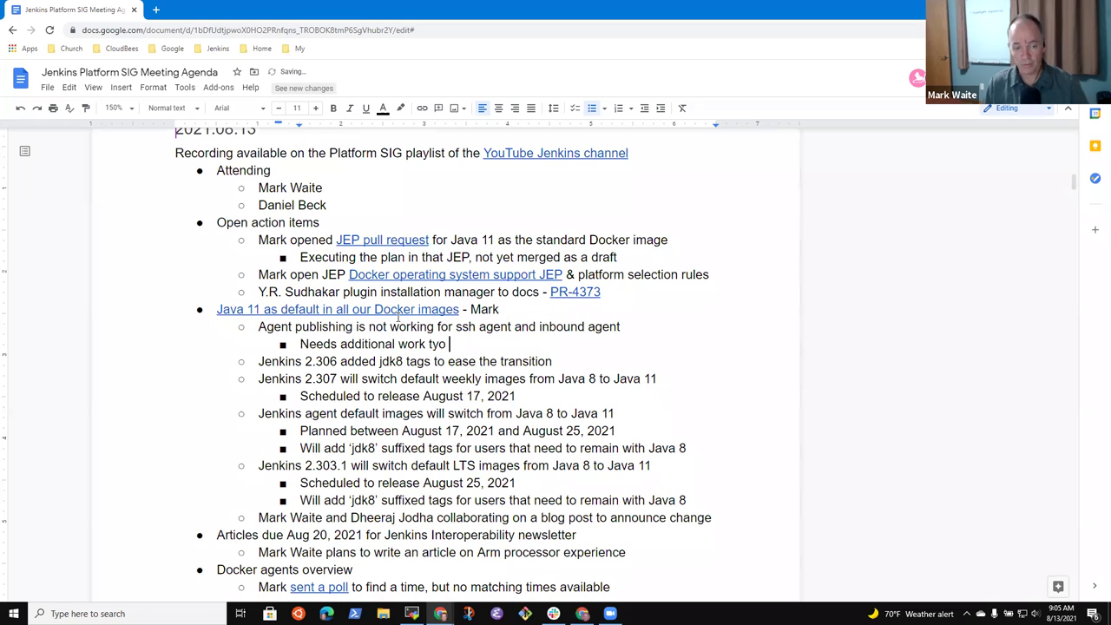
key("BackSpace")
key("BackSpace")
key("BackSpace")
type("o bring ab")
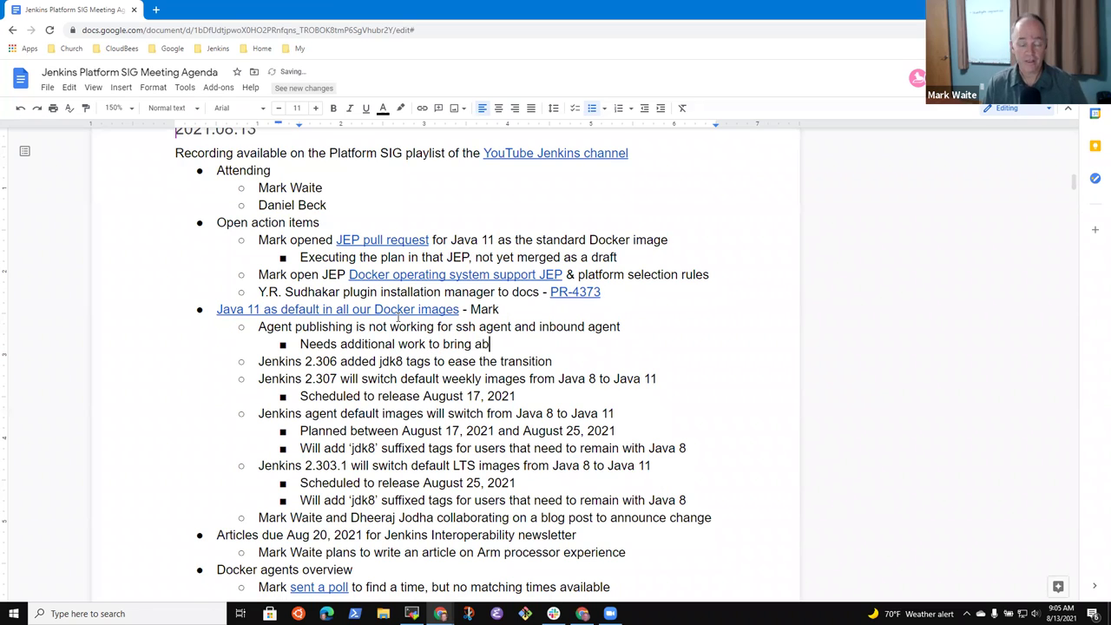
key("BackSpace")
key("BackSpace")
type("back")
key("BackSpace")
key("BackSpace")
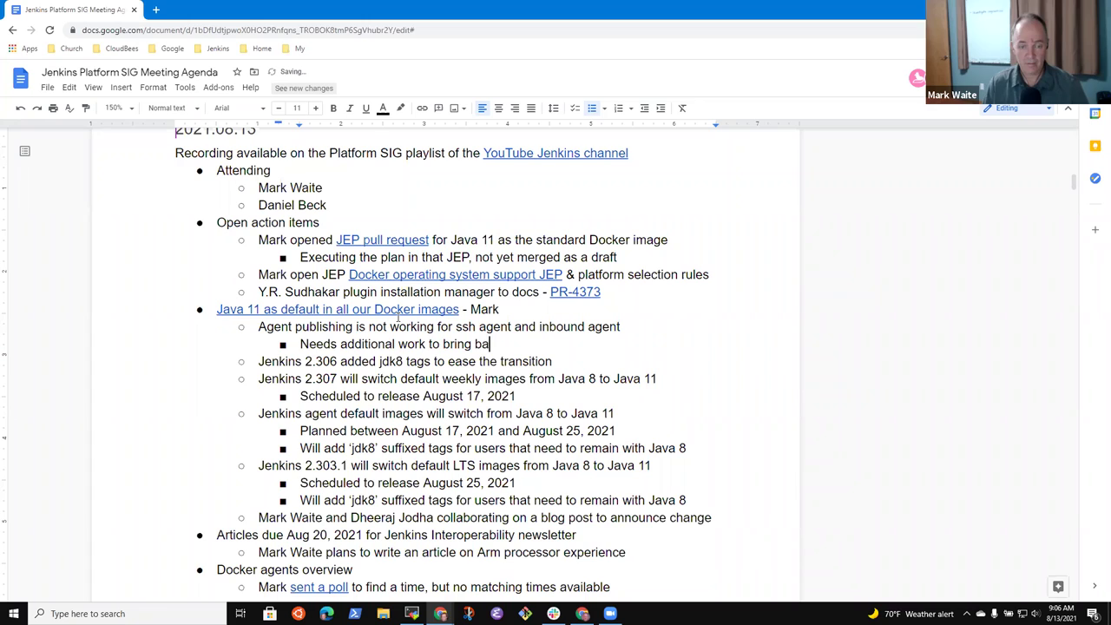
type("ck agent pub")
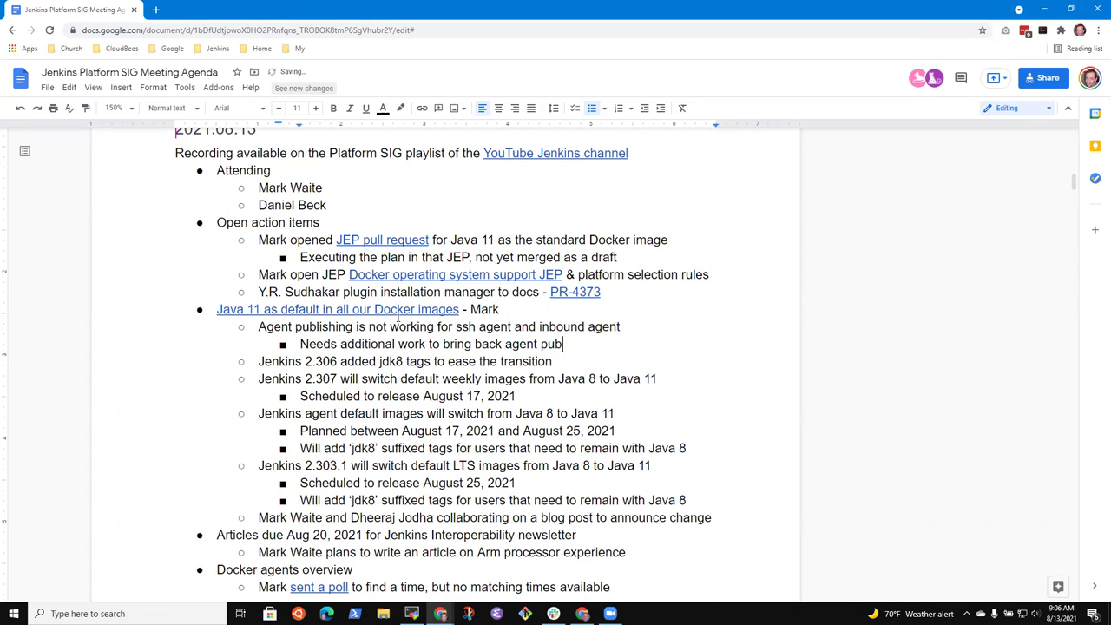
type("lishing")
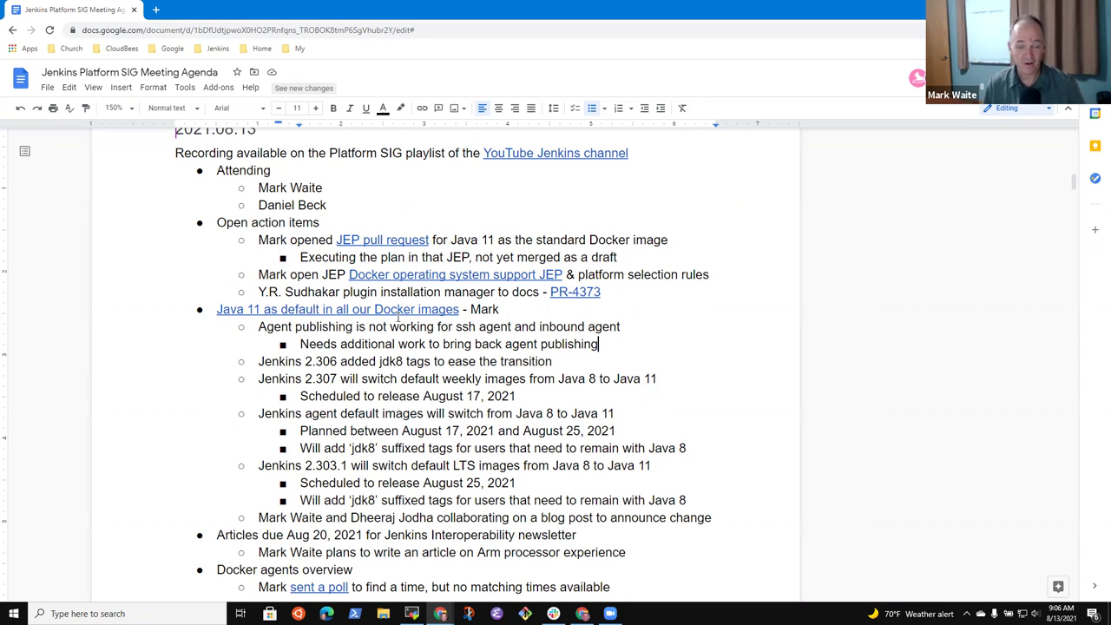
Step: Insert "(outbound)" after "ssh" in the agent publishing sub-item
key("Up")
key("shift+End")
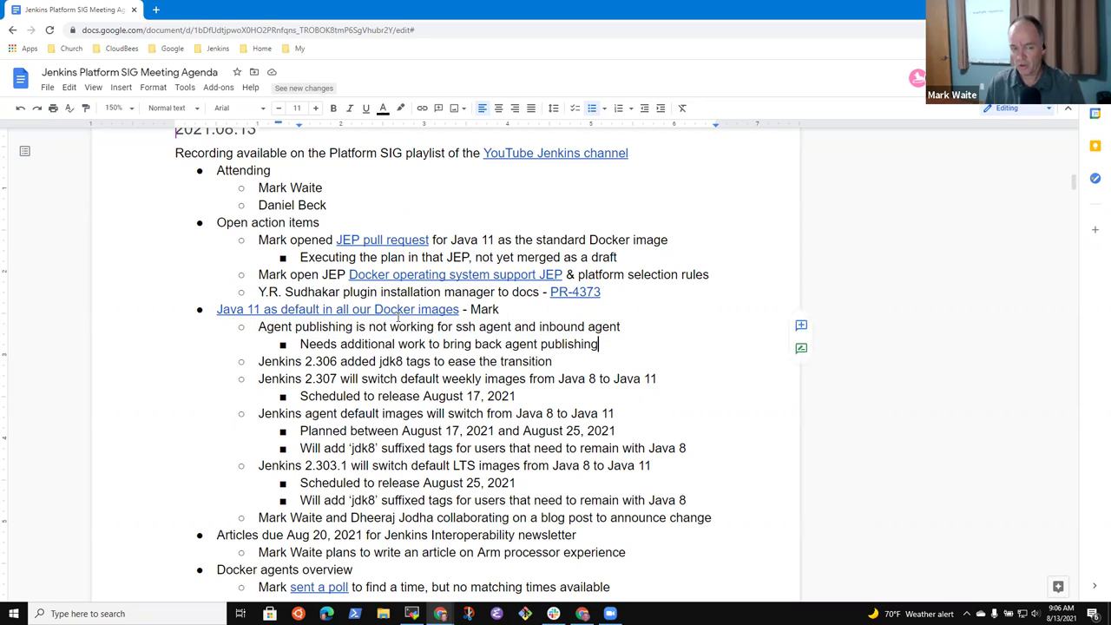
key("Down")
key("Up")
key("Up")
key("Down")
key("ctrl+Right")
key("ctrl+Right")
key("ctrl+Right")
key("ctrl+Right")
key("ctrl+Right")
key("ctrl+Right")
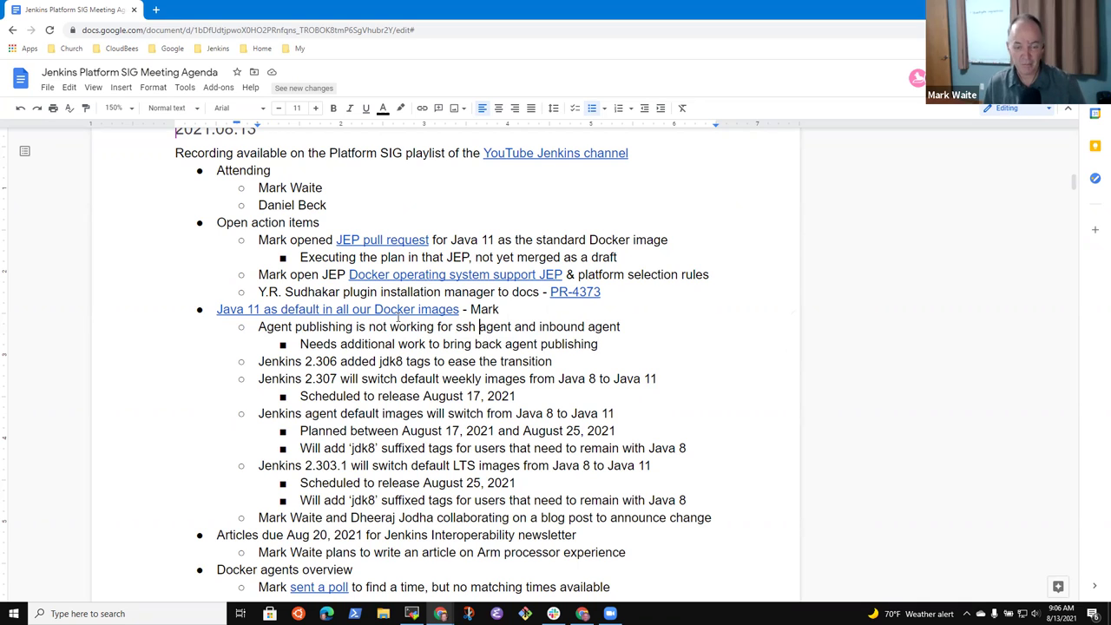
type("(outb")
type("ound")
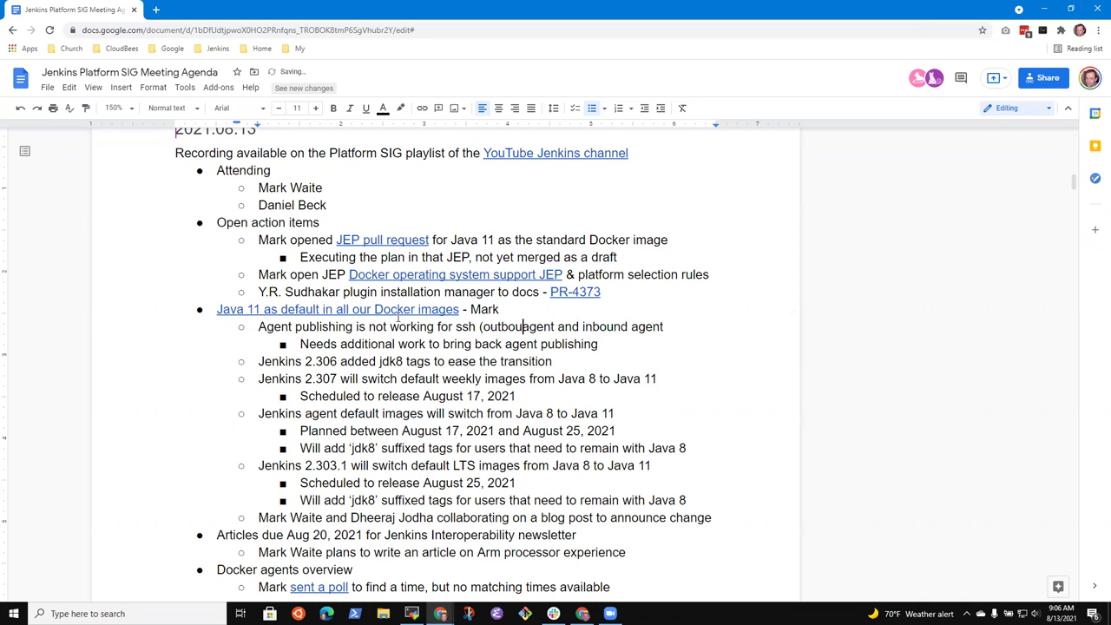
type(")")
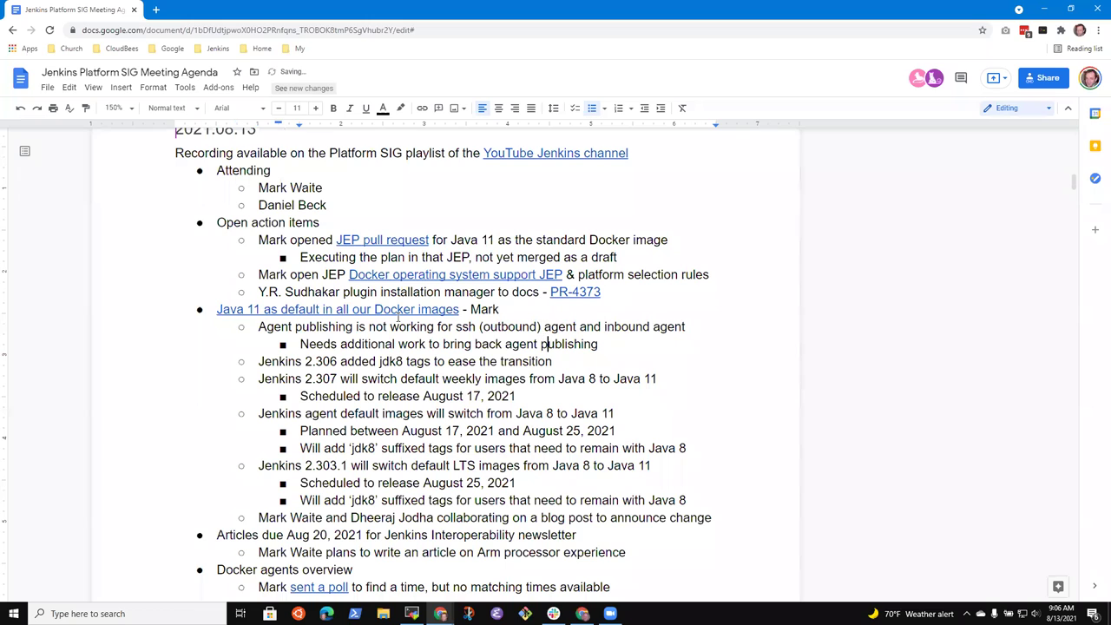
Step: Add the bullet "Changes merged a week ago, no releases published" after the one about bringing back agent publishing
key("Down")
key("End")
key("Return")
type("Changes merged a ")
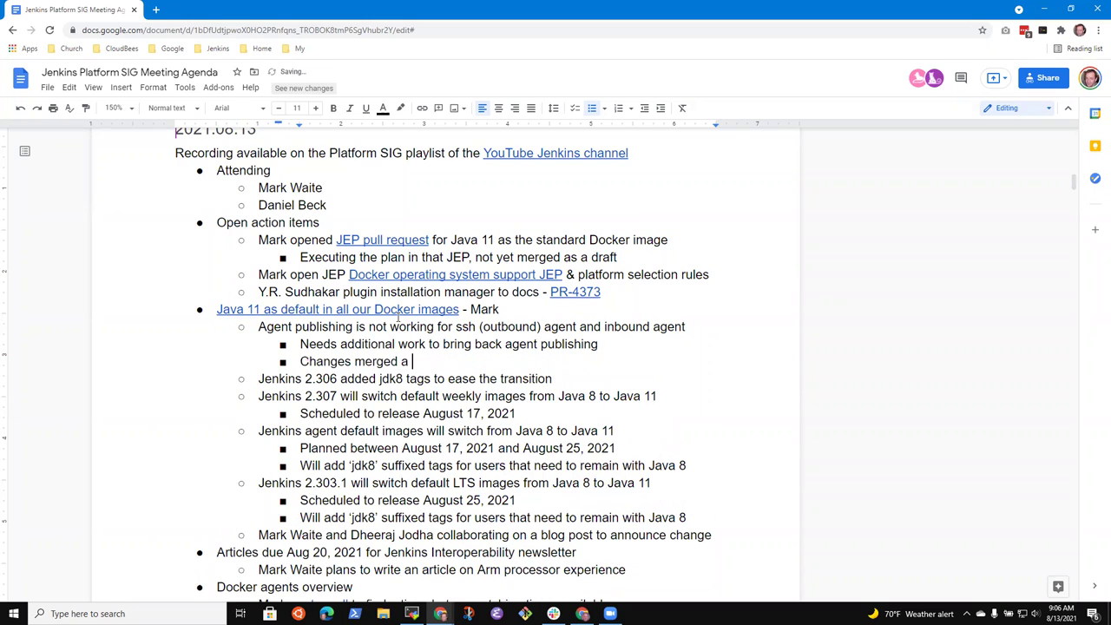
type("week ago, no releases published")
Step: Add the nested bullet "Need to switch from Dockerhub autobuild to build and publish" beneath the bullet about changes merged a week ago
key("Return")
key("Tab")
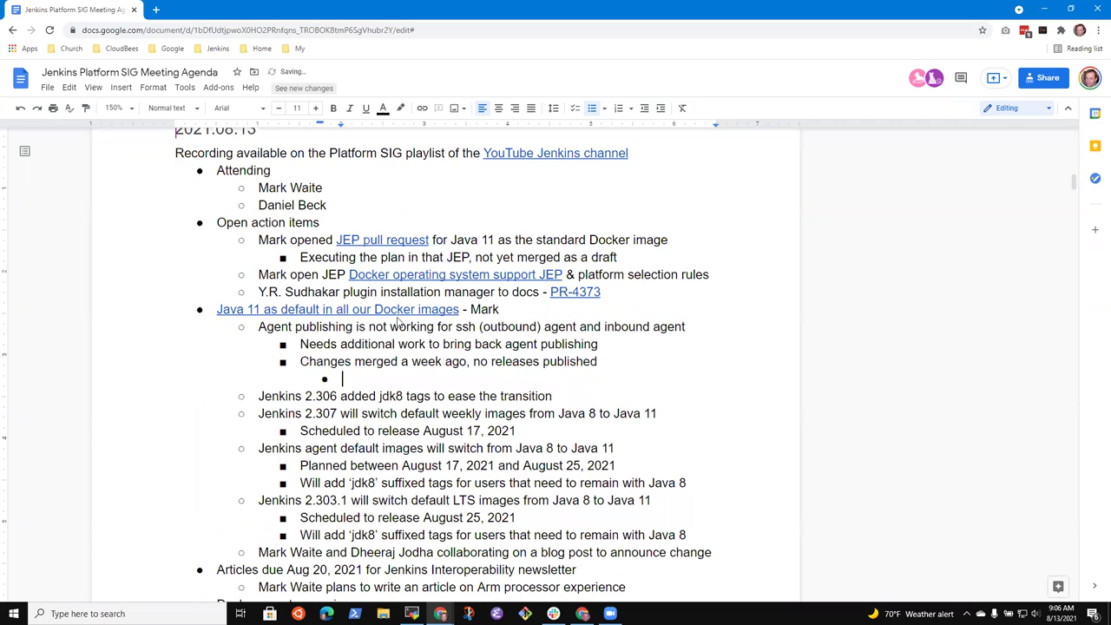
type("Need to switch")
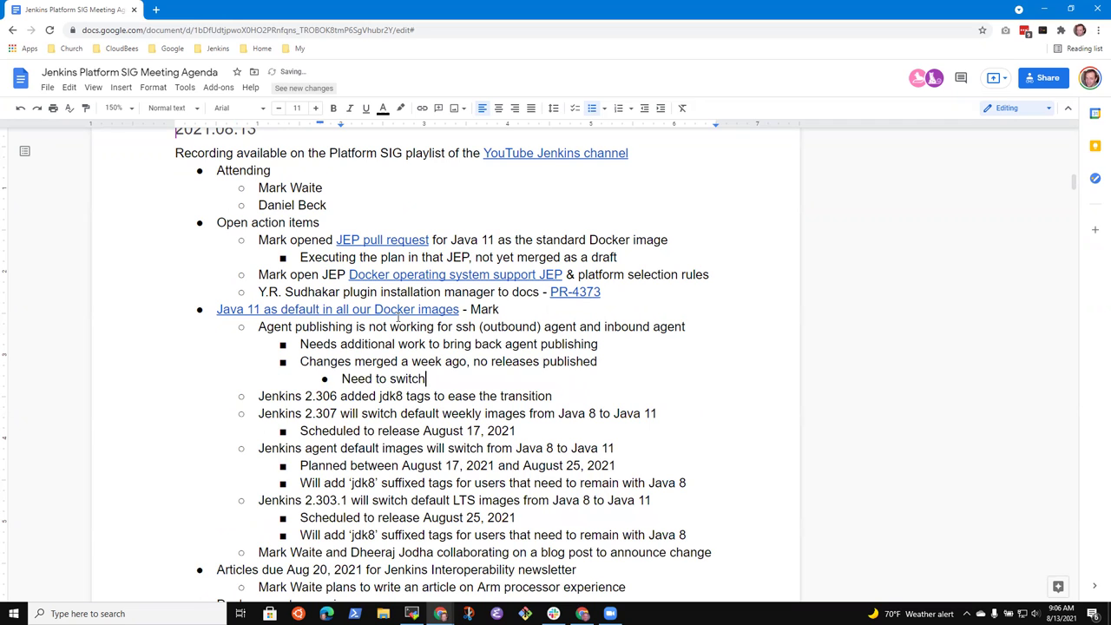
type(" from ")
type("Dockerhu")
type("b autob")
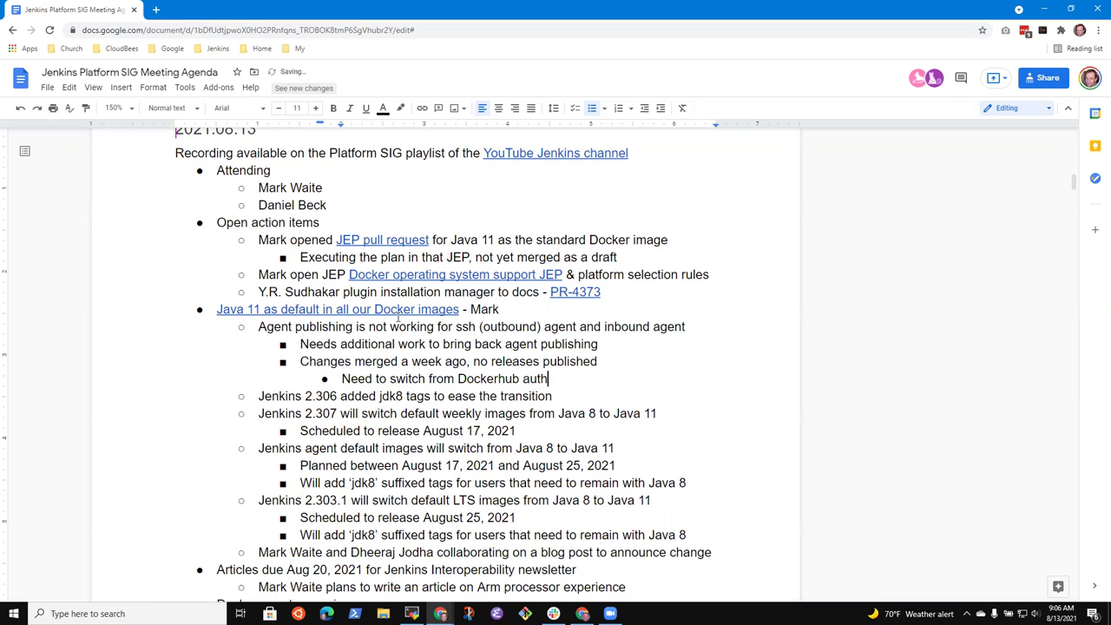
type("uild to build and publish our")
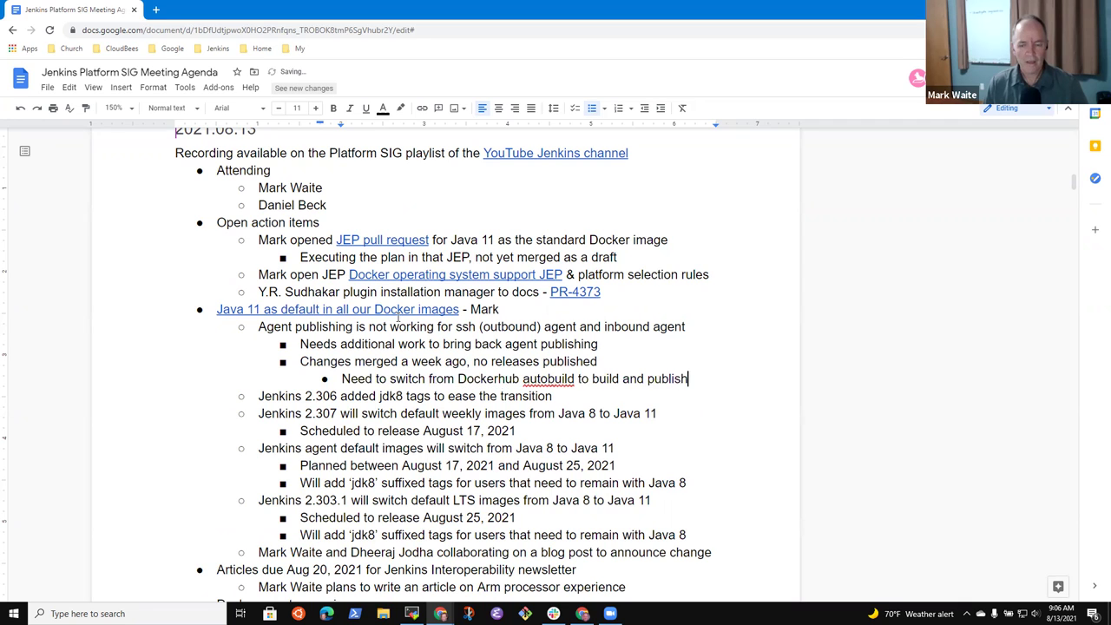
type("s")
key("BackSpace")
key("BackSpace")
key("BackSpace")
key("BackSpace")
key("BackSpace")
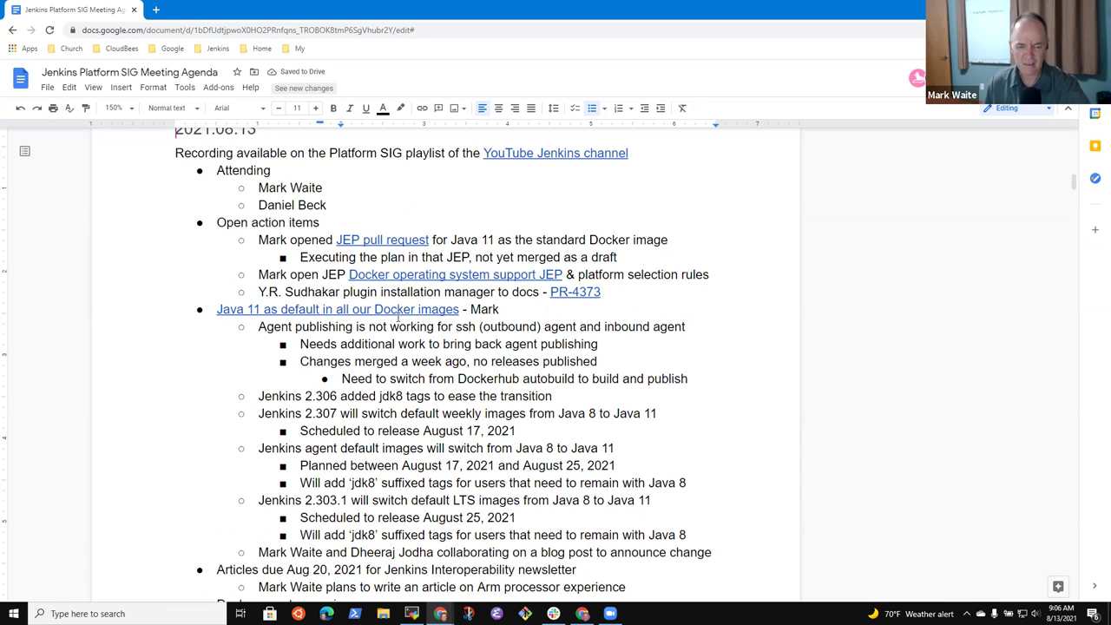
key("shift+Home")
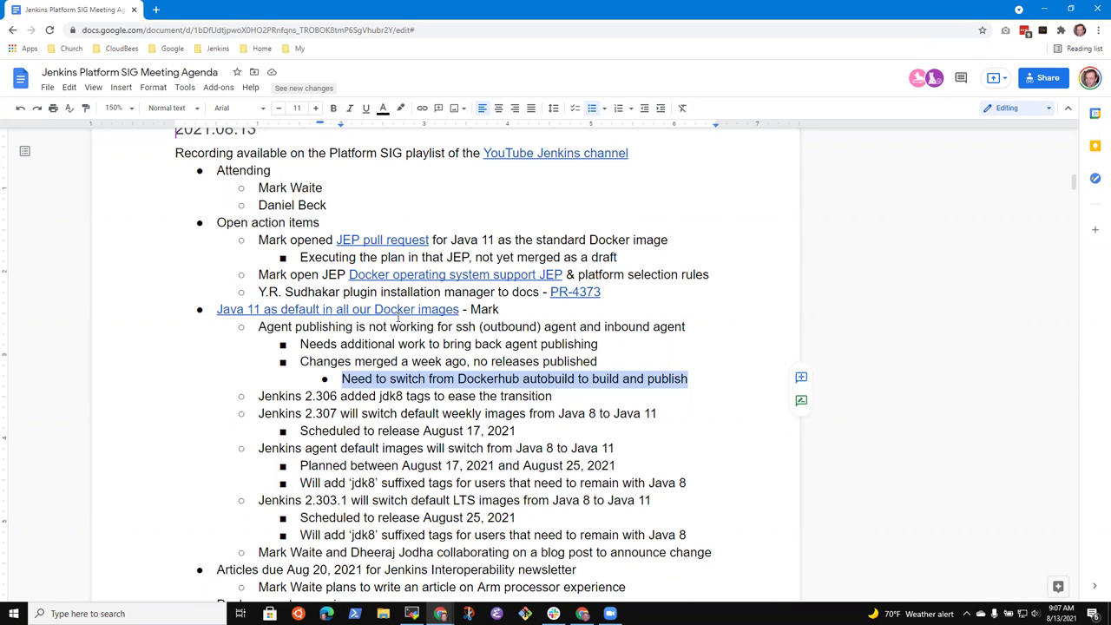
Step: Add the nested bullet "The 'agent' repository is building on trusted.ci" beneath the bullet about bringing back agent publishing
key("Left")
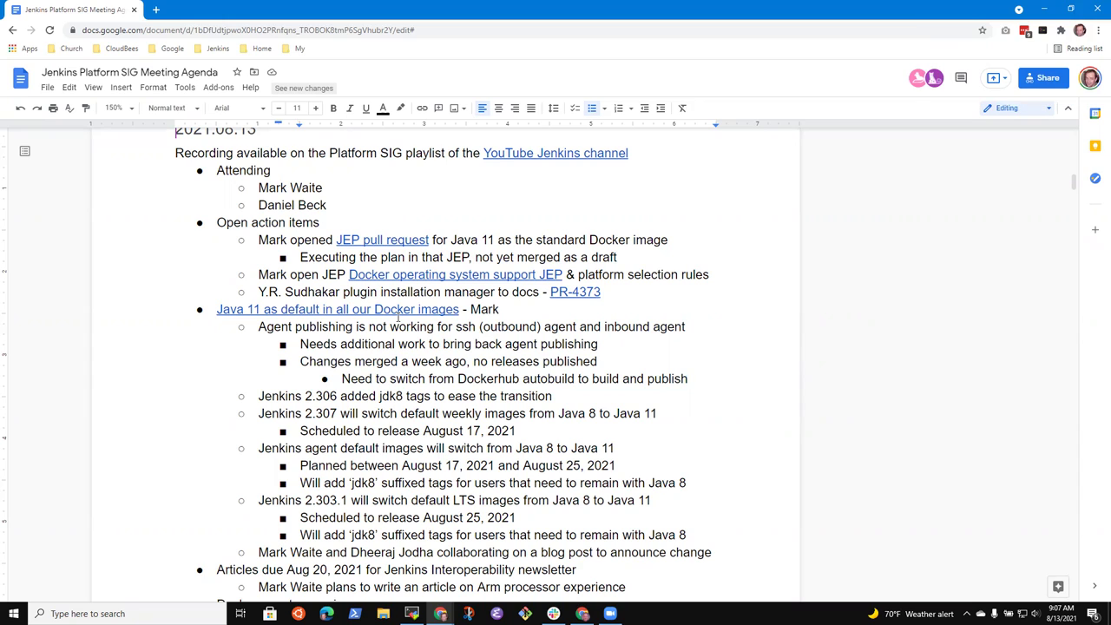
key("Return")
key("Tab")
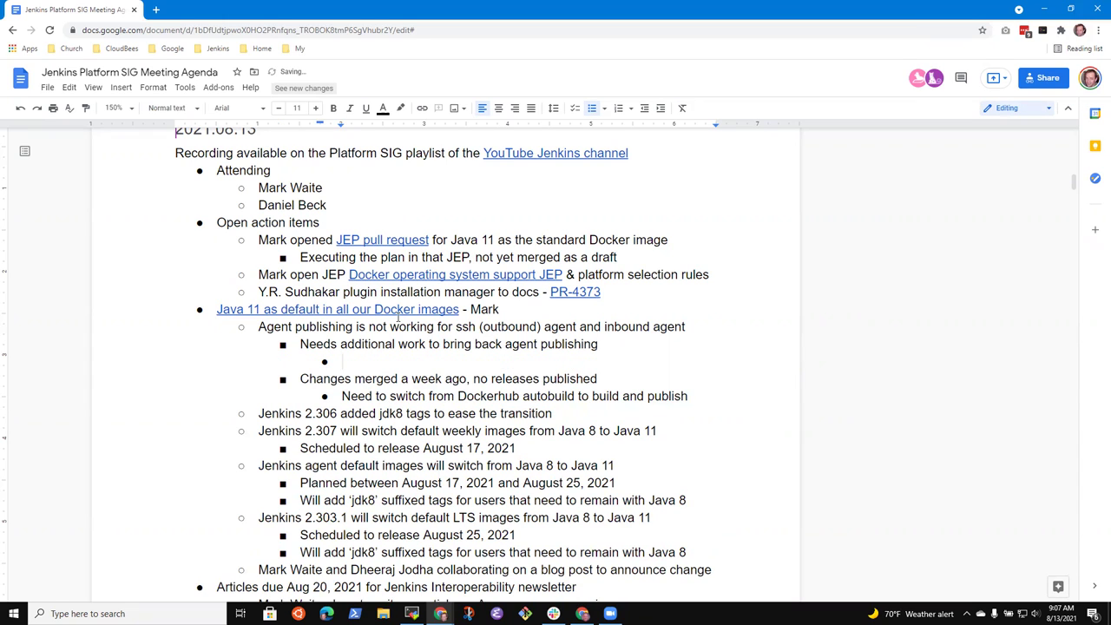
type("The 'agent")
key("BackSpace")
key("BackSpace")
type("' repository")
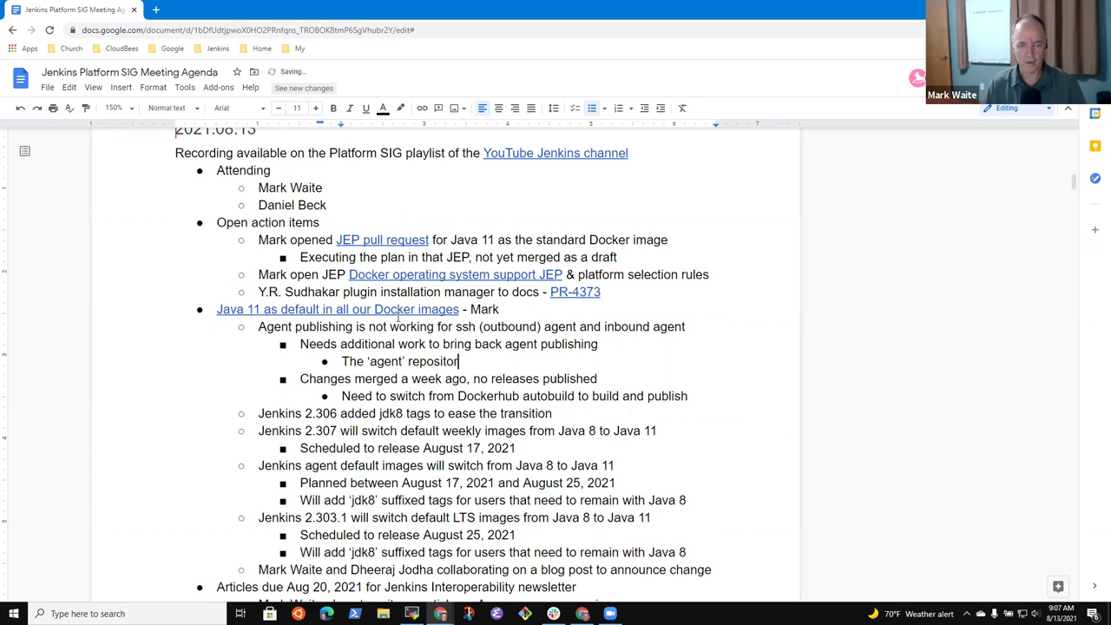
type(" is building on ")
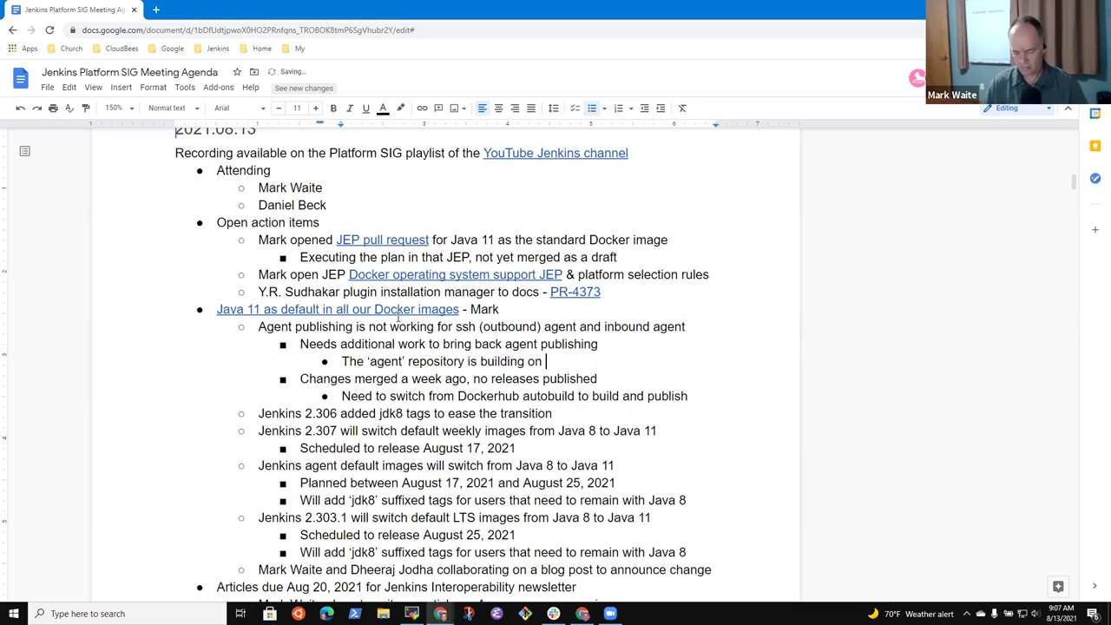
type("trusted.cv")
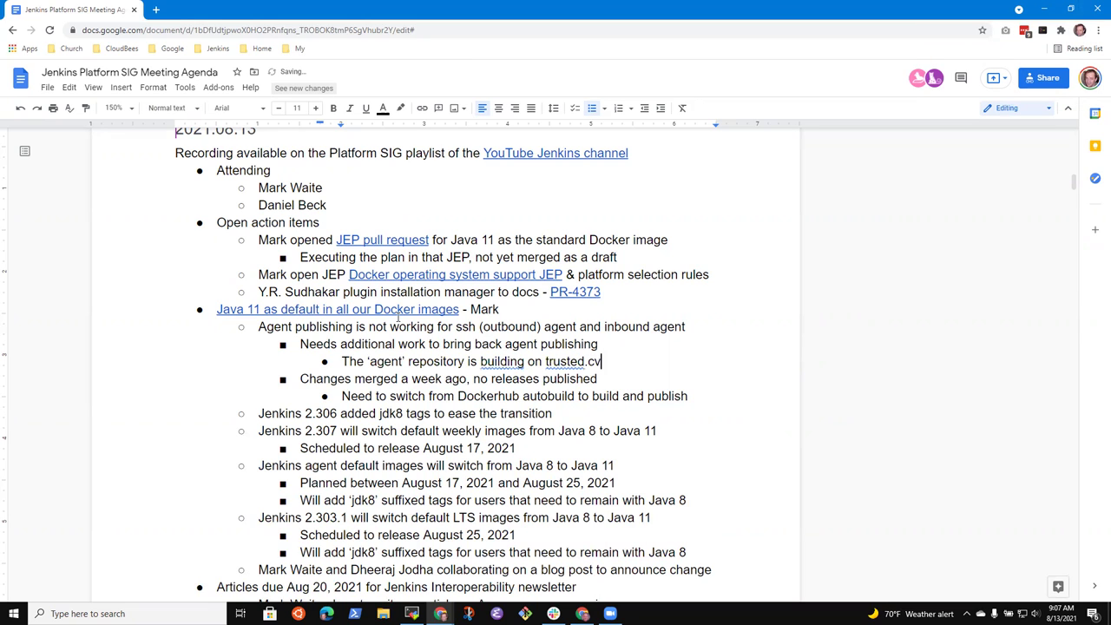
key("BackSpace")
type("i")
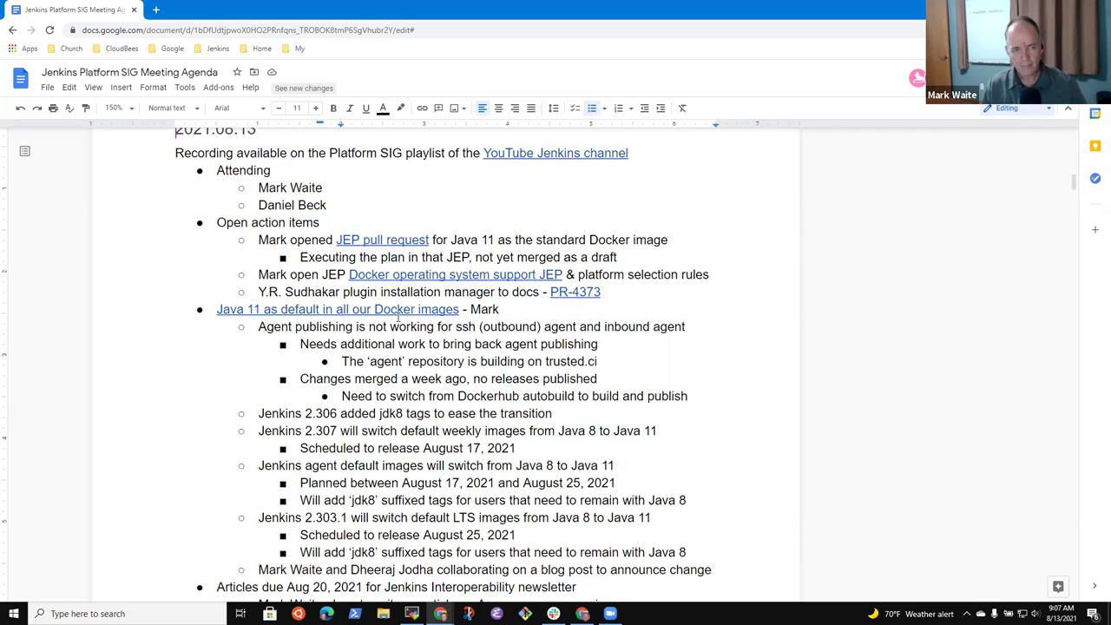
Step: Add the third attendee's full name at the end of the Attending list
left_click(330, 204)
key("Return")
type("Tim Jacomb")
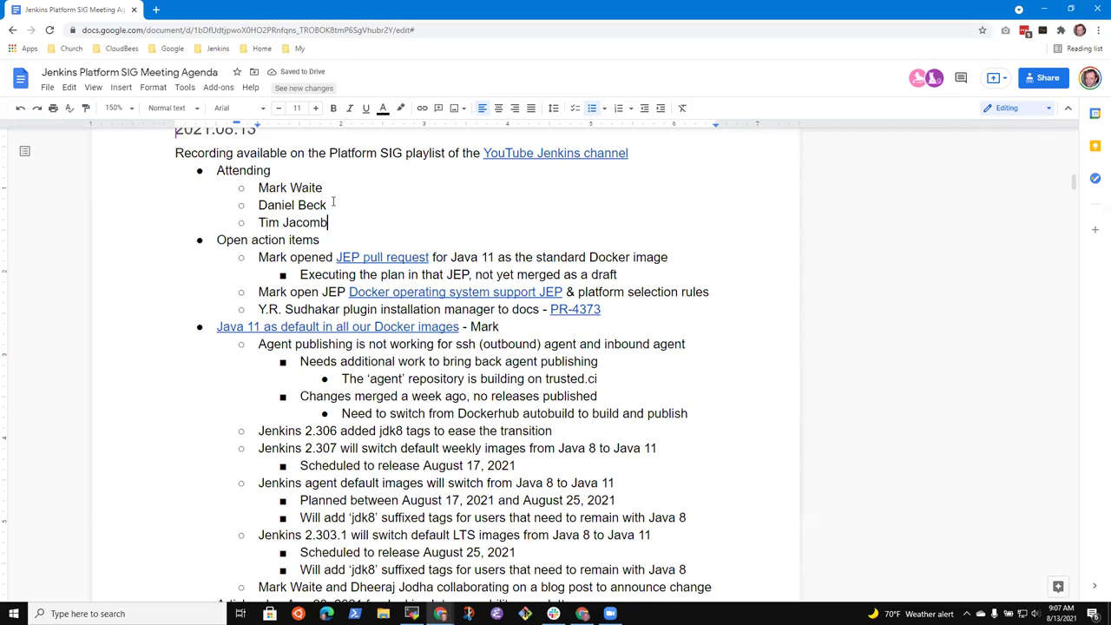
Step: Open the JEP pull request linked in the first open action item and look over its changed files
key("Down")
key("Home")
key("shift+End")
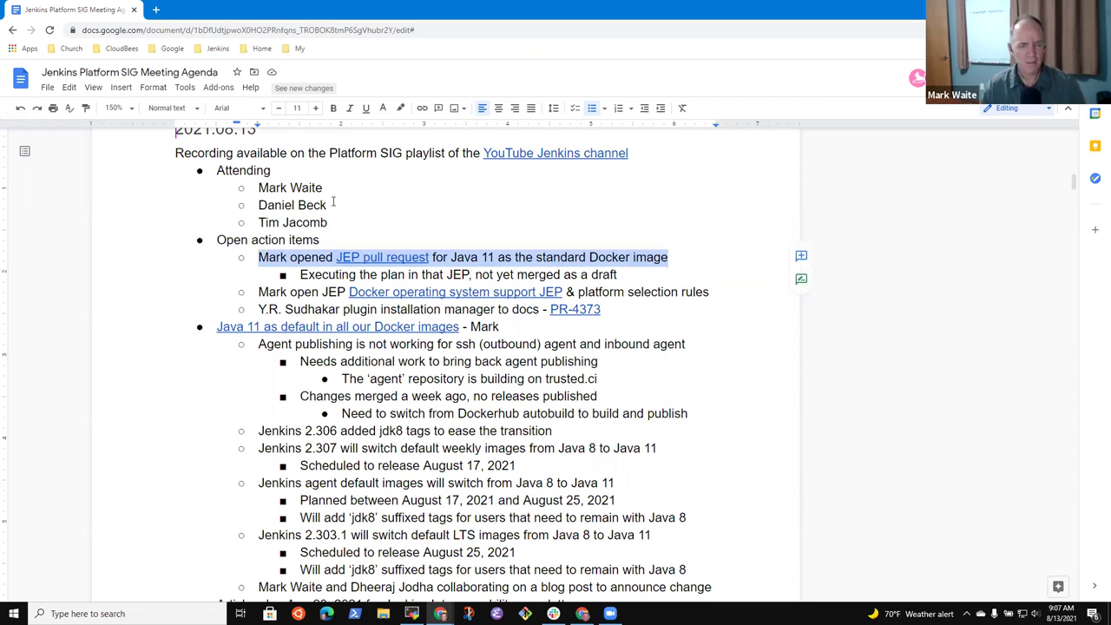
left_click(376, 258)
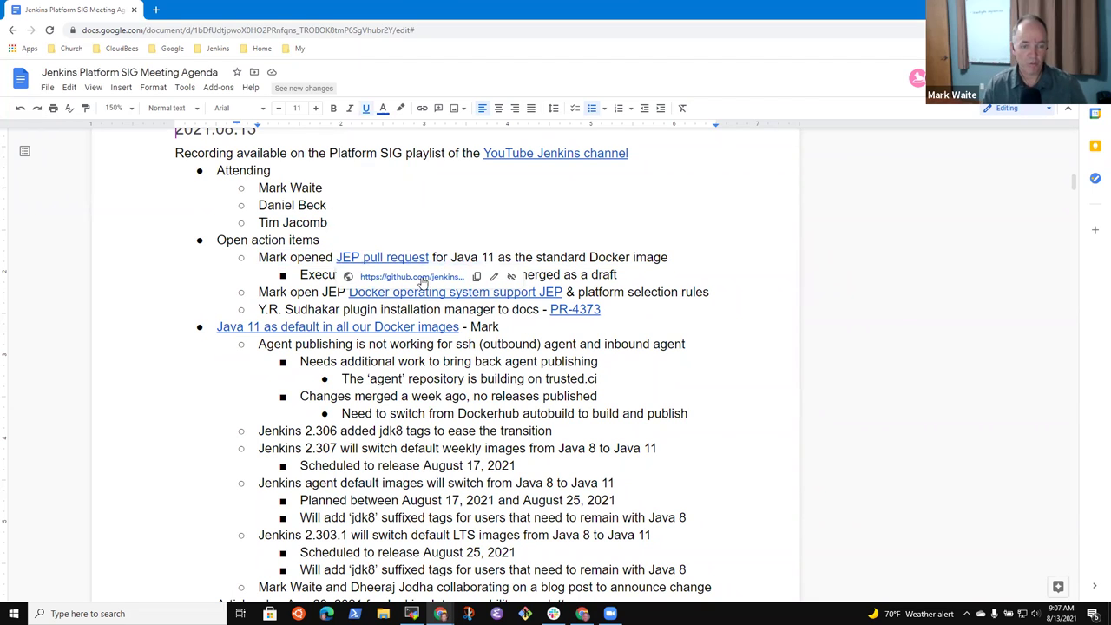
left_click(421, 278)
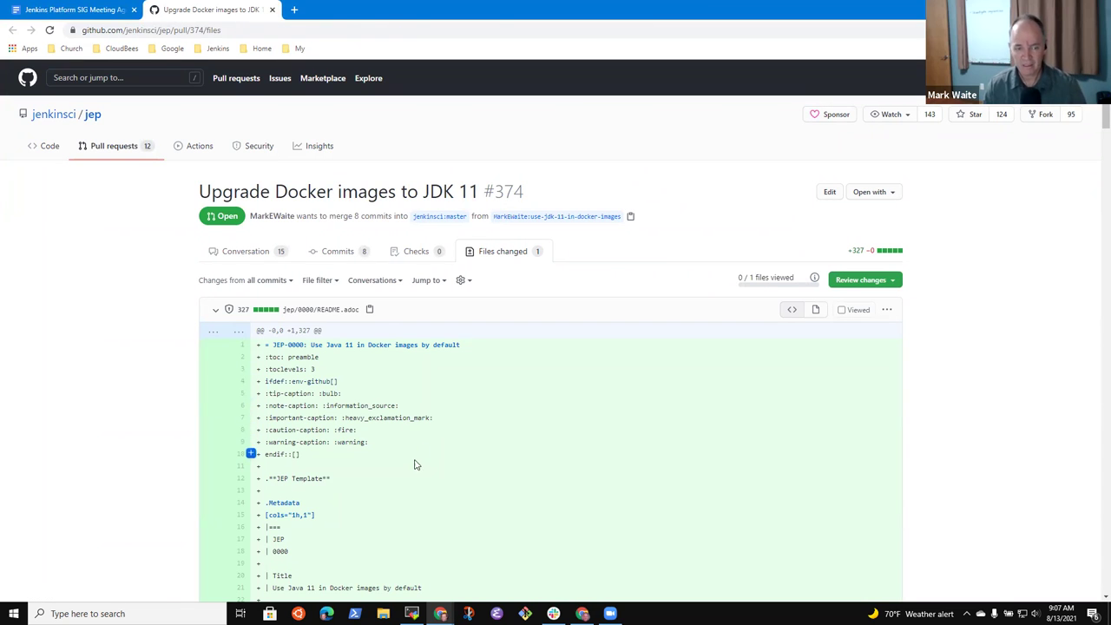
scroll(395, 391, "down", 4)
scroll(408, 404, "up", 3)
scroll(418, 412, "up", 1)
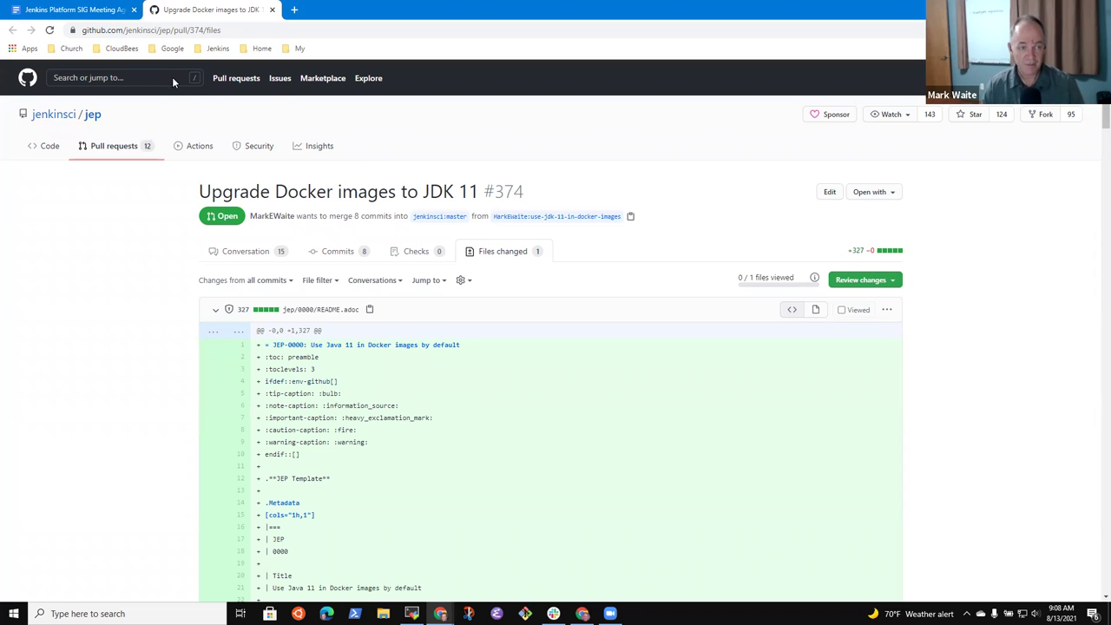
Step: Return to the meeting agenda and add "CODEOWNERS in controller repository" as a nested bullet beneath the Docker operating system support JEP item
left_click(83, 10)
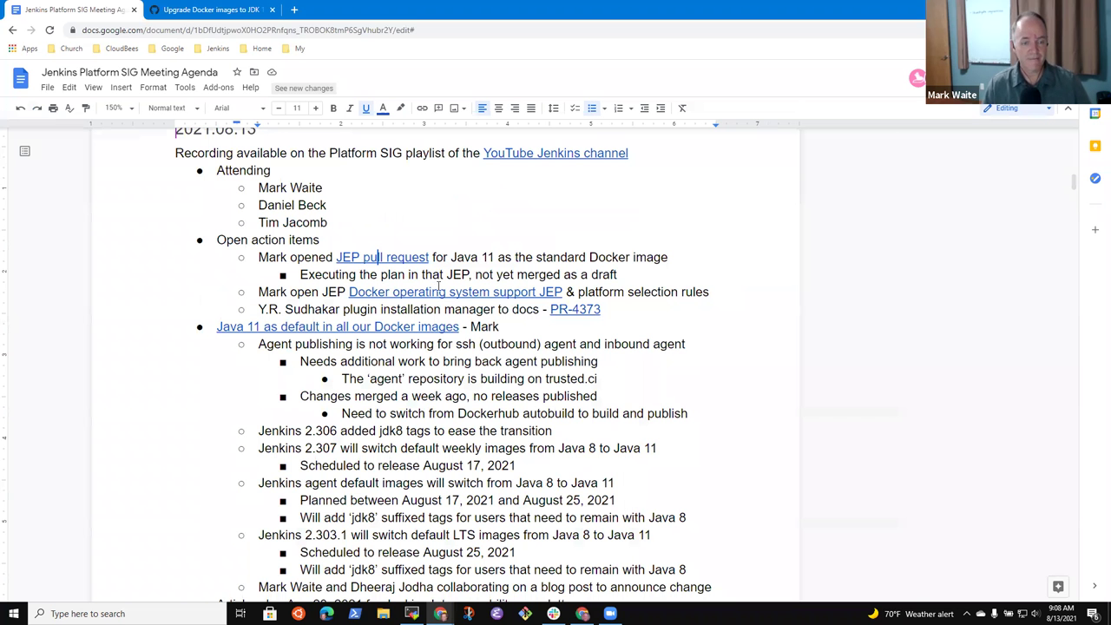
left_click(471, 274)
key("End")
key("shift+End")
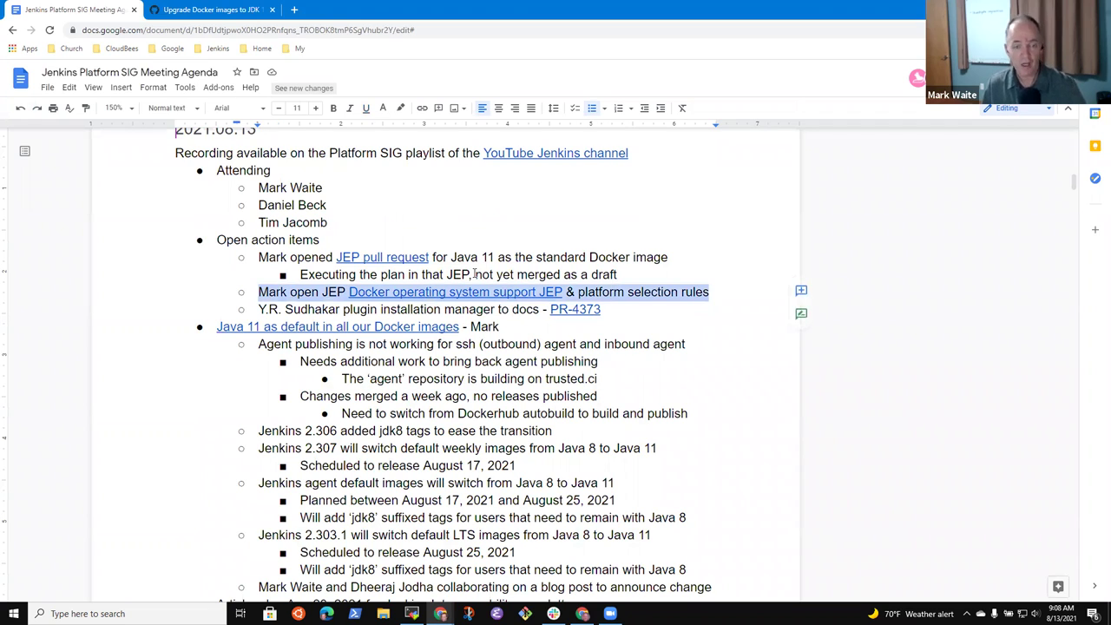
key("Right")
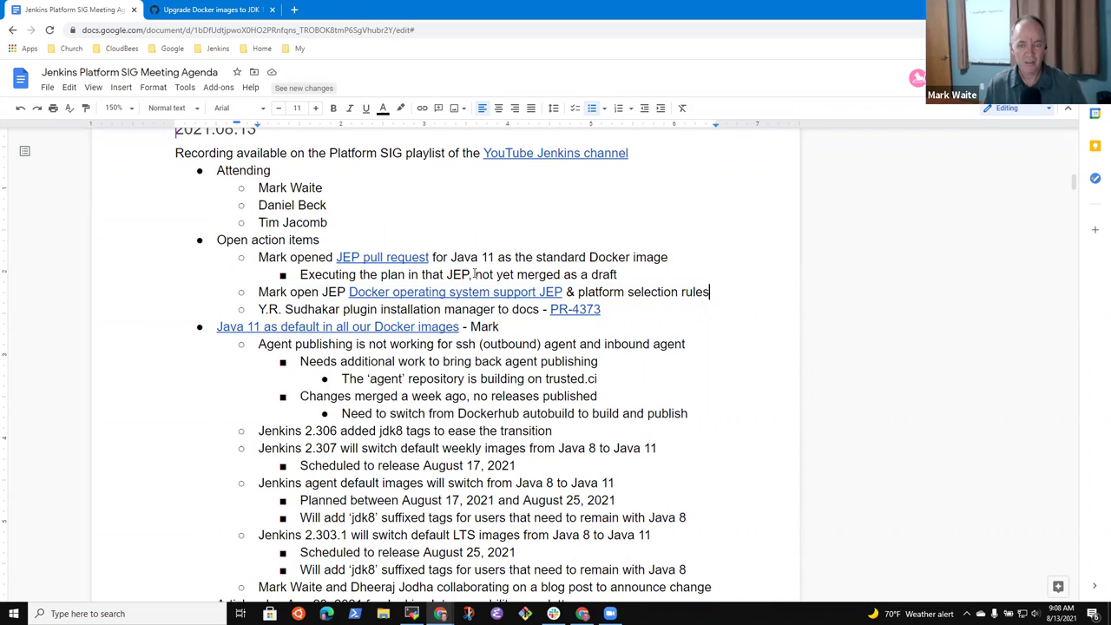
key("Return")
key("Tab")
type("CODEOWNERS")
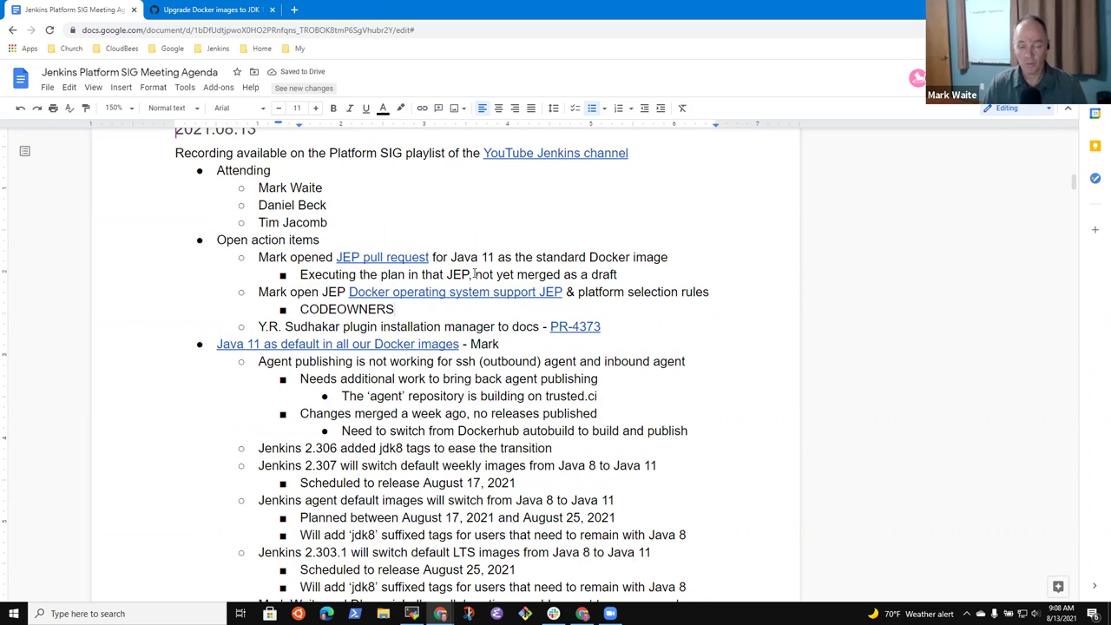
type(" in controller repository")
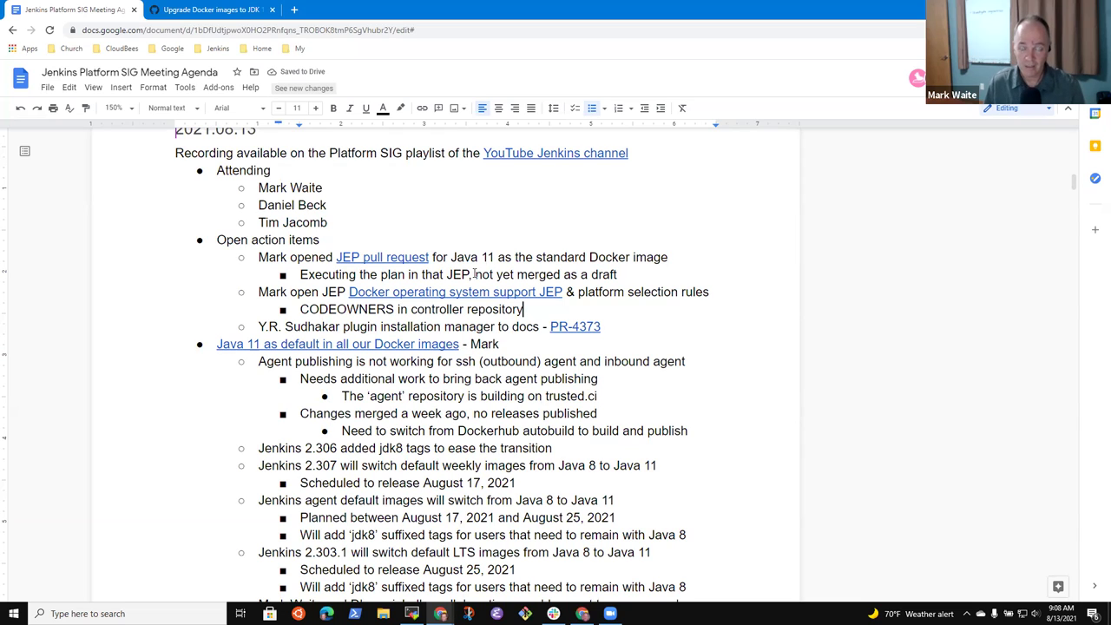
Step: Highlight the open action item about moving the plugin installation manager to docs to review it
key("Down")
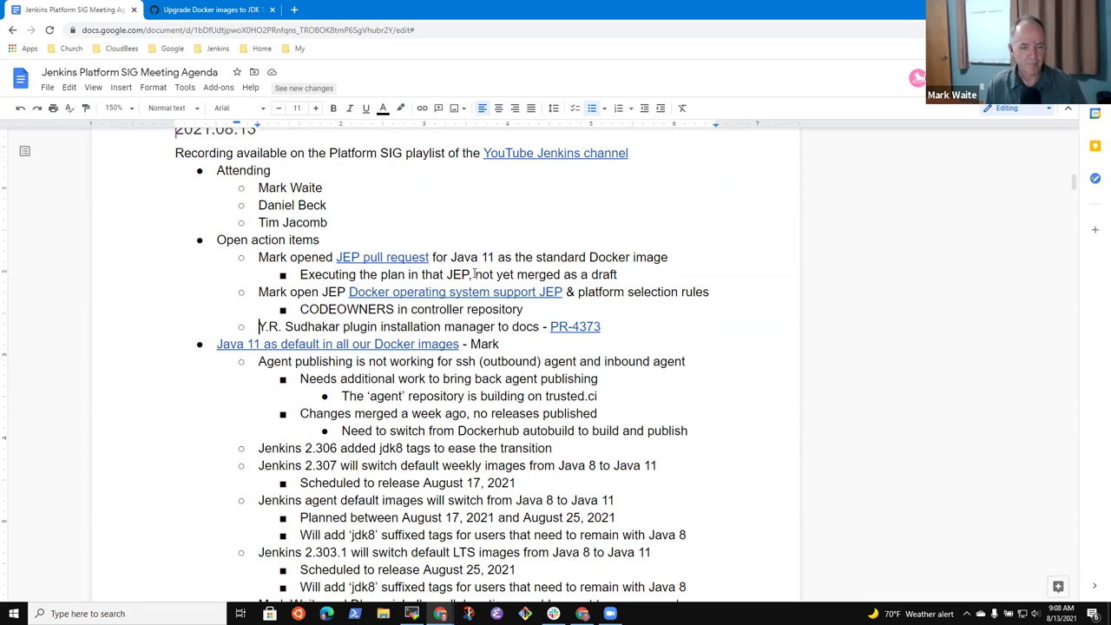
key("shift+End")
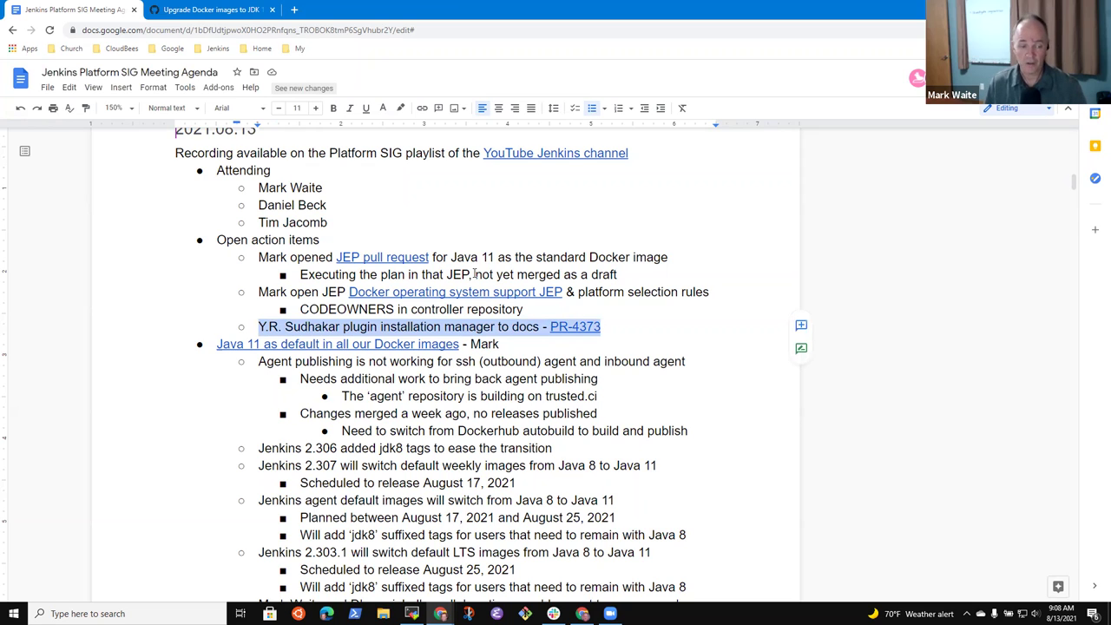
key("Right")
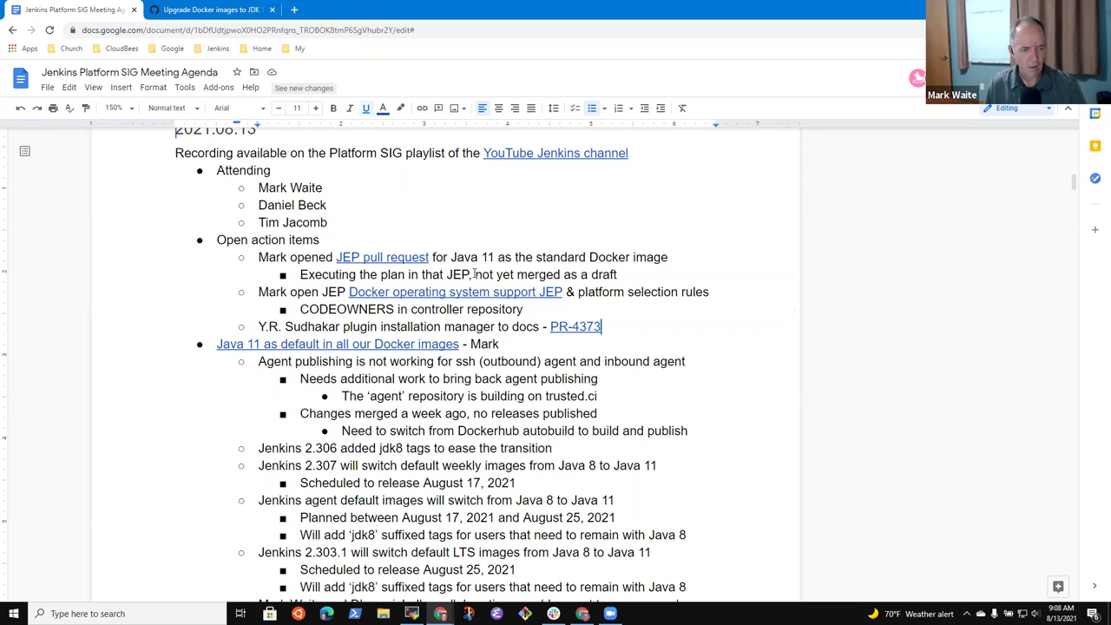
key("Right")
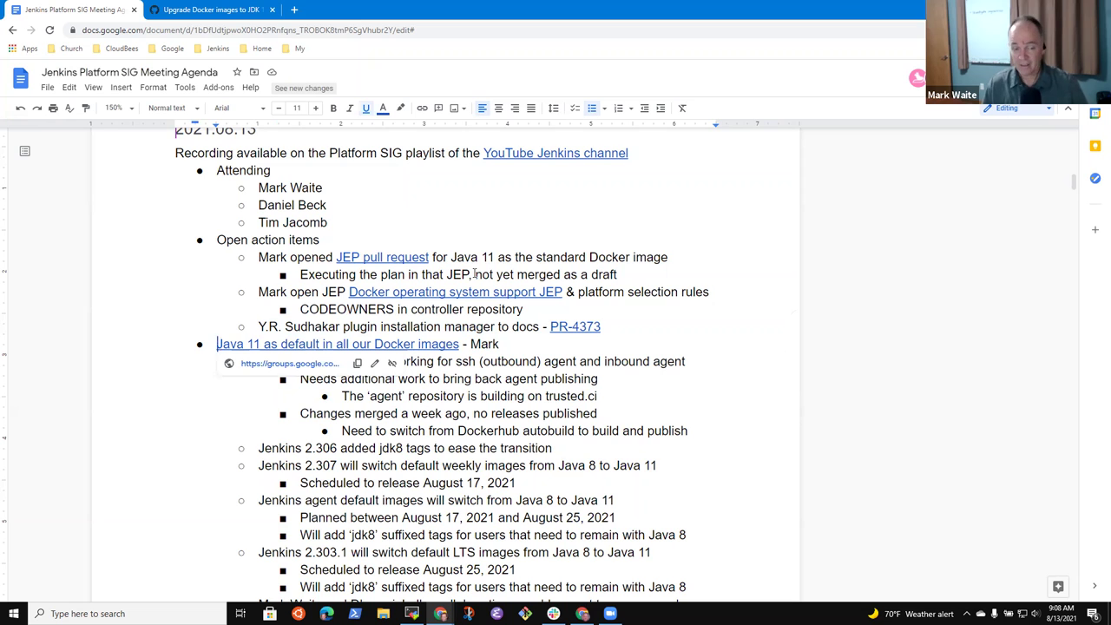
Step: Add the nested bullet "latest-jdk8 (alias for latest)" beneath the Jenkins 2.306 jdk8 tags item
scroll(474, 274, "down", 4)
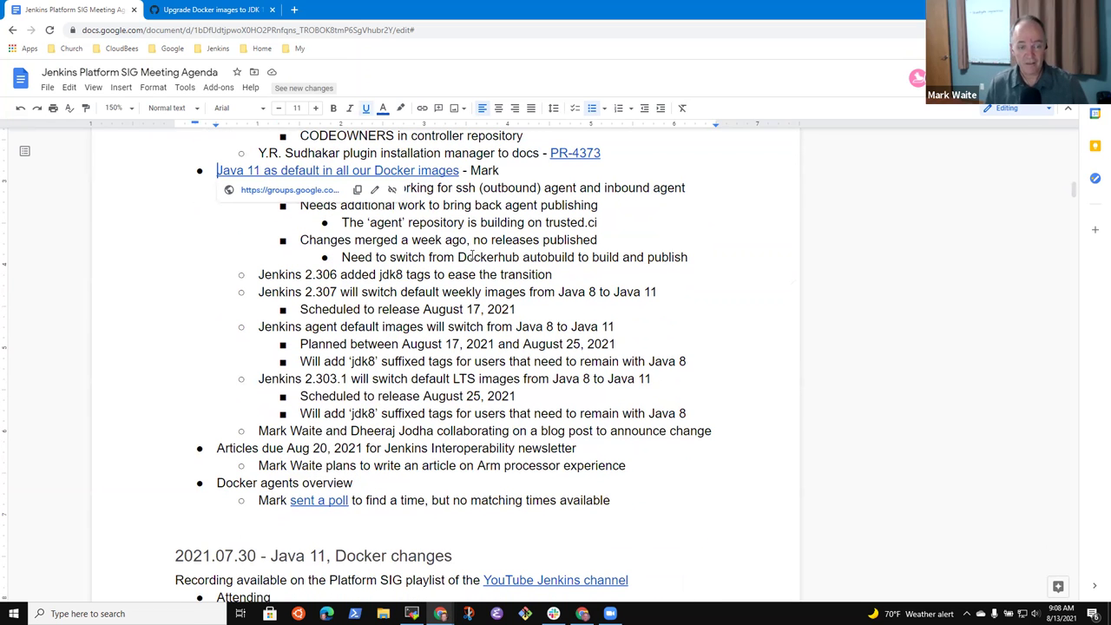
left_click(411, 224)
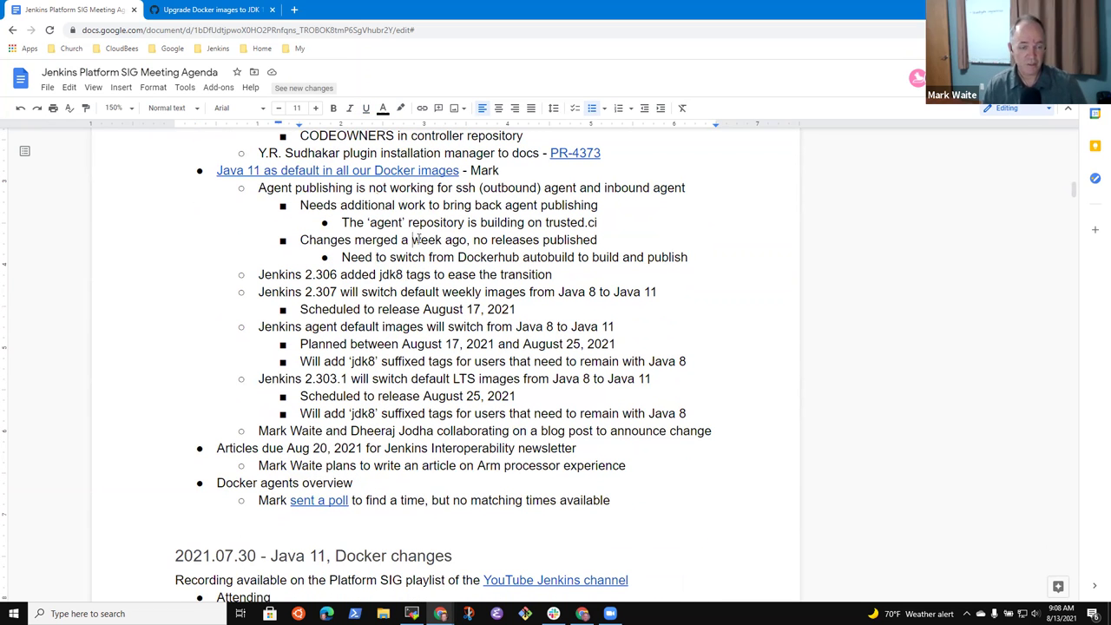
key("Down")
key("Down")
key("Down")
key("Home")
key("shift+End")
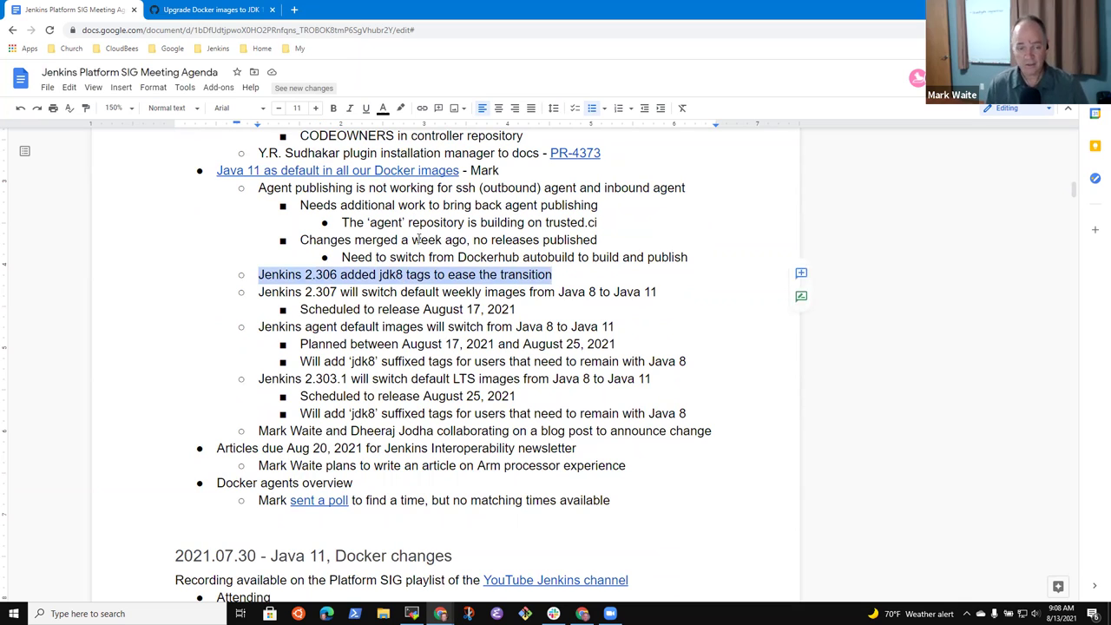
key("End")
key("Return")
key("Tab")
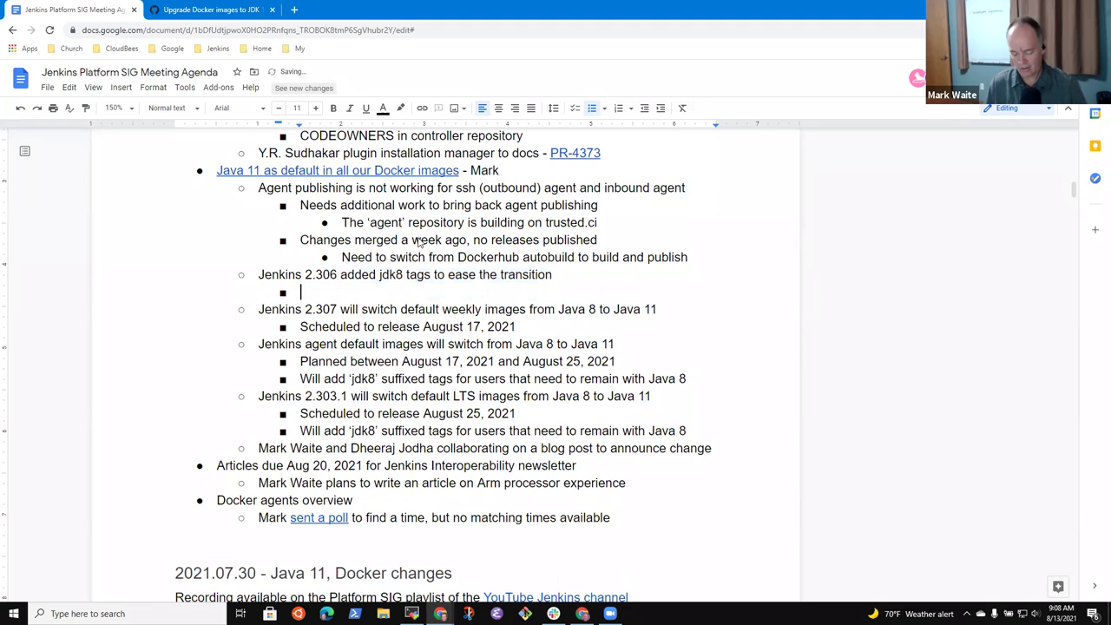
type("latest-jdk")
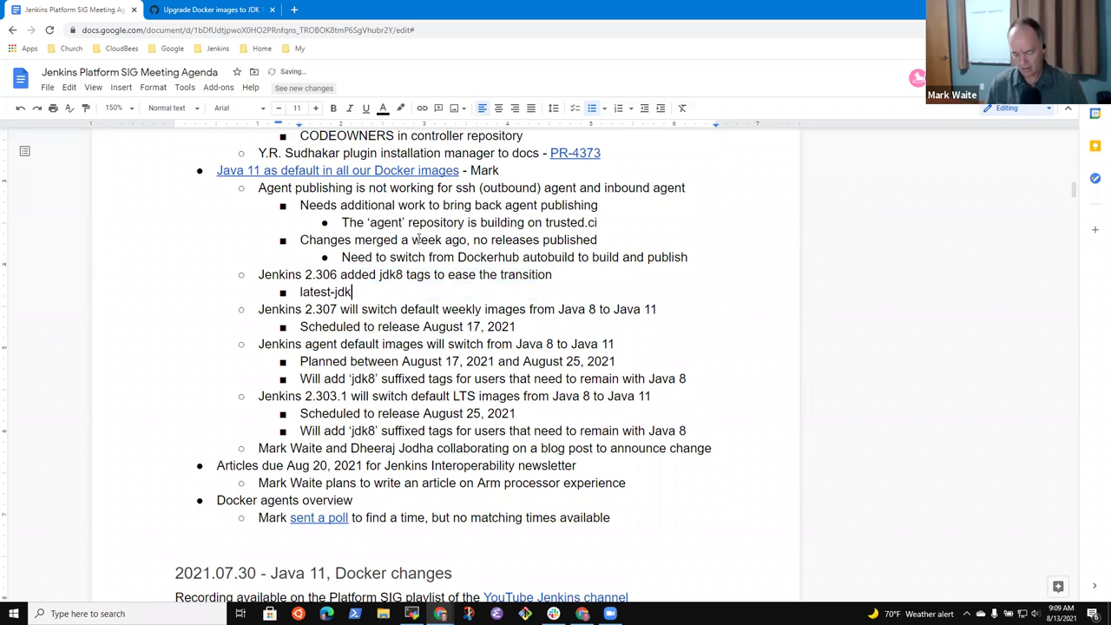
type("8")
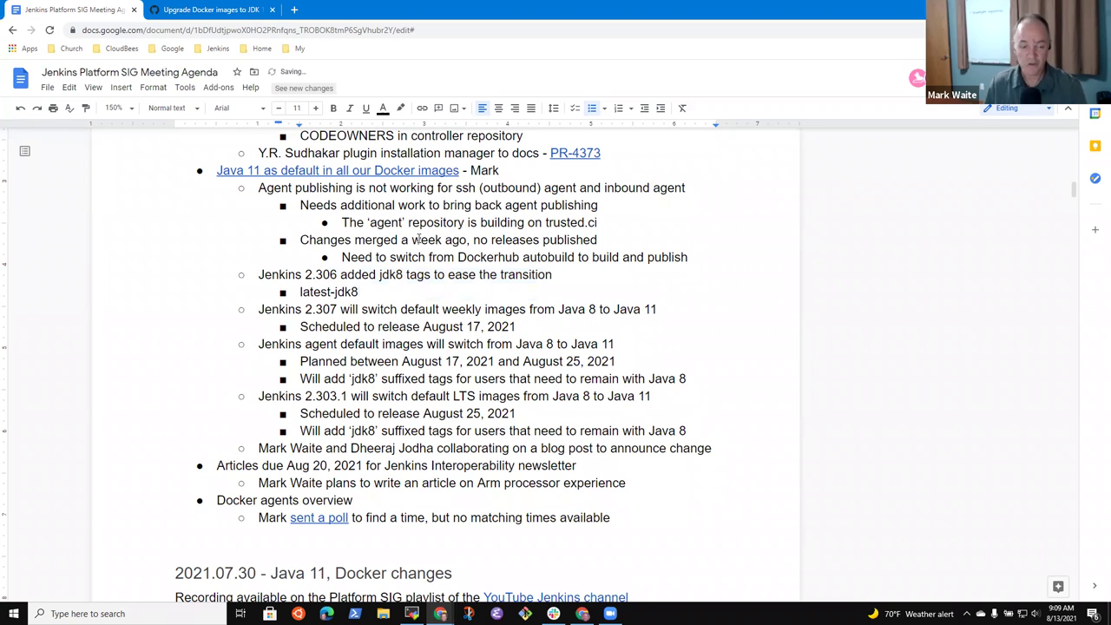
type(" (alias for latest")
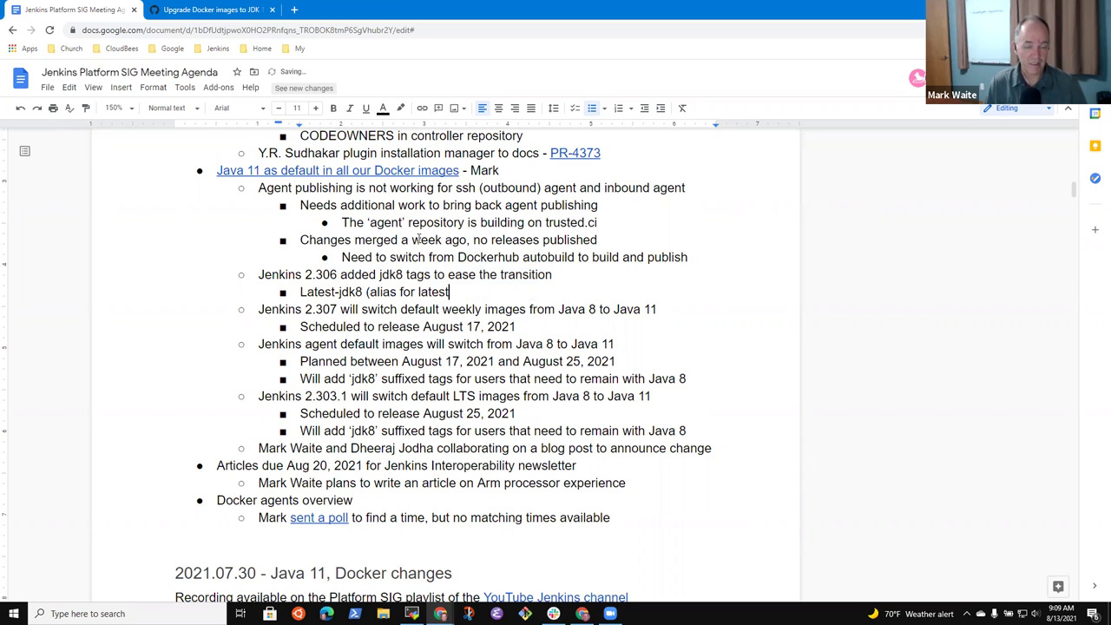
type(")")
Step: Change the first letter of the latest-jdk8 bullet to a lowercase "l"
key("Home")
key("Delete")
type("l")
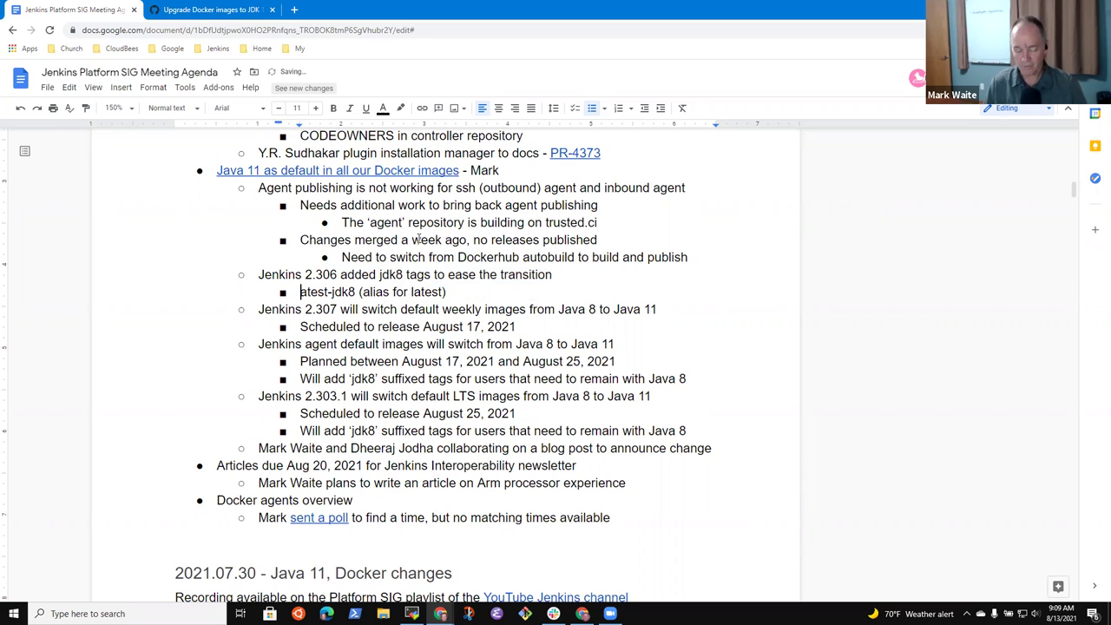
type("l")
key("End")
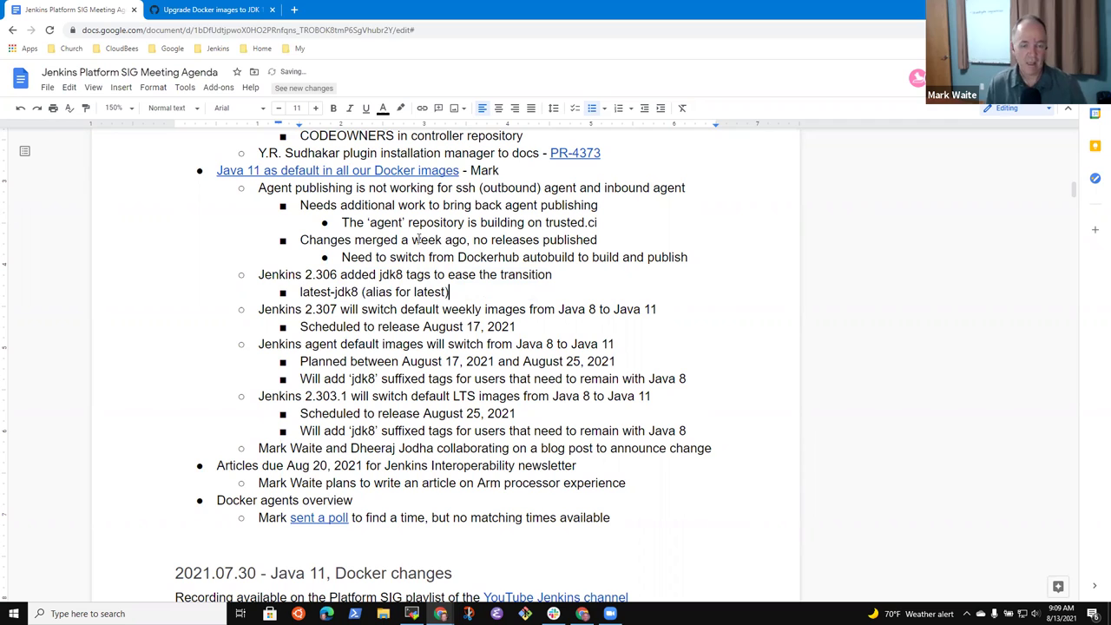
Step: Extend the latest-jdk8 note to "alias for latest today" and add the nested bullet "latest will be Java 11" beneath the Jenkins 2.307 item
type("today")
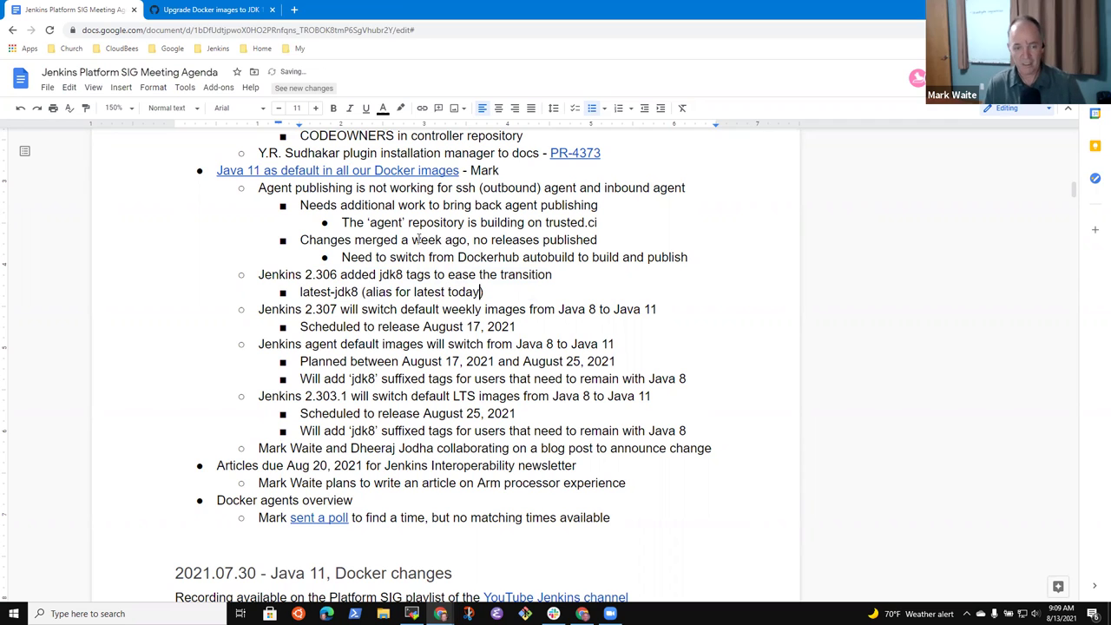
key("Down")
key("Down")
key("Up")
key("End")
key("Return")
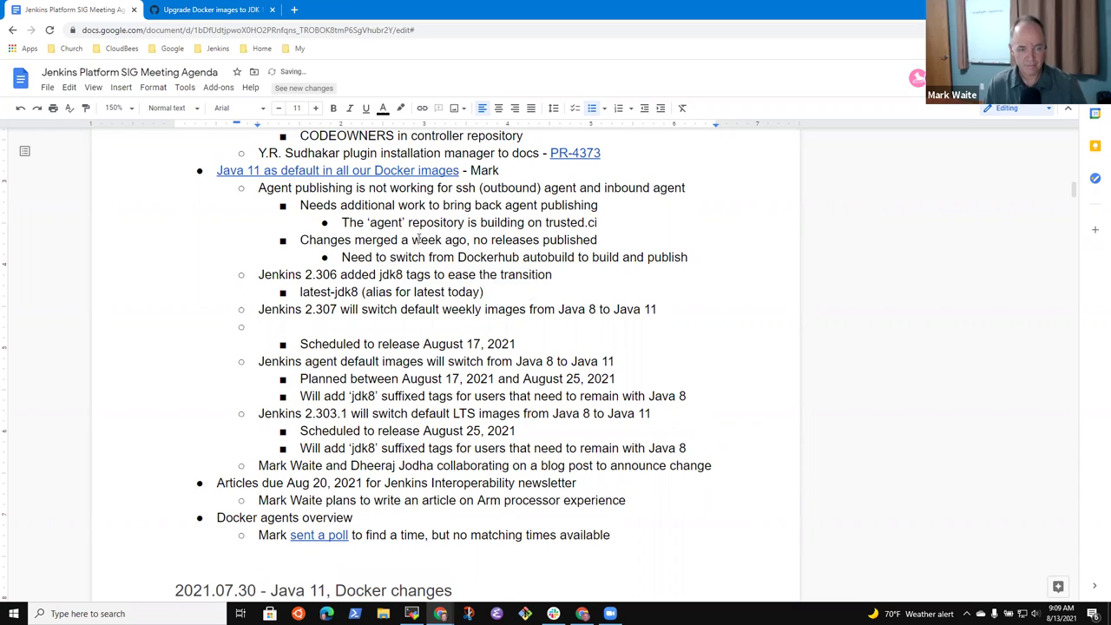
key("Tab")
type("Latest will ")
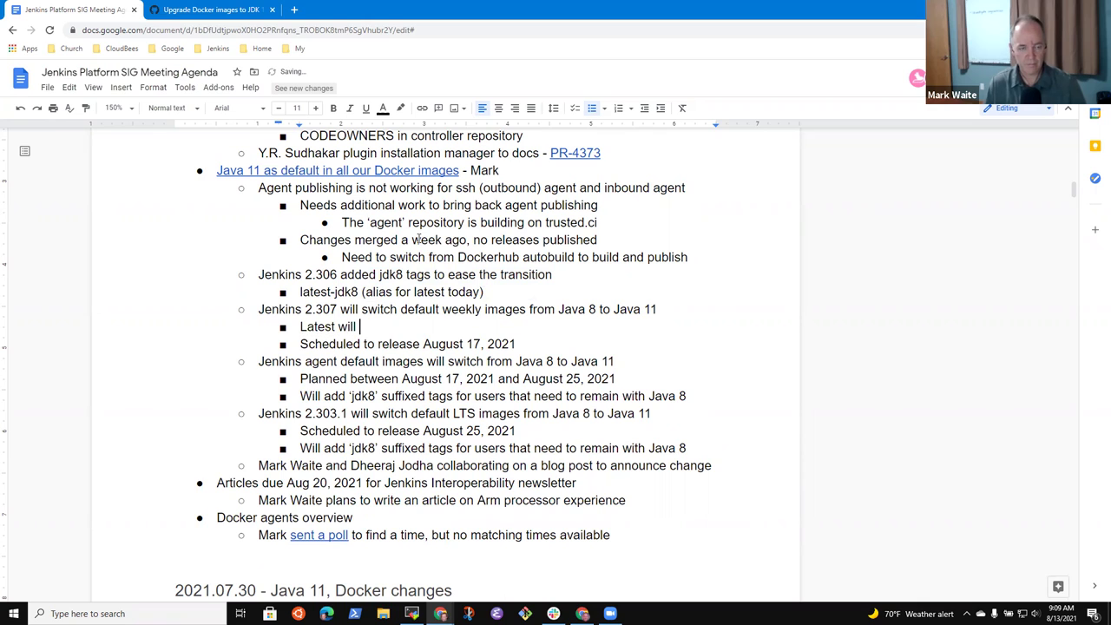
type("be Java ")
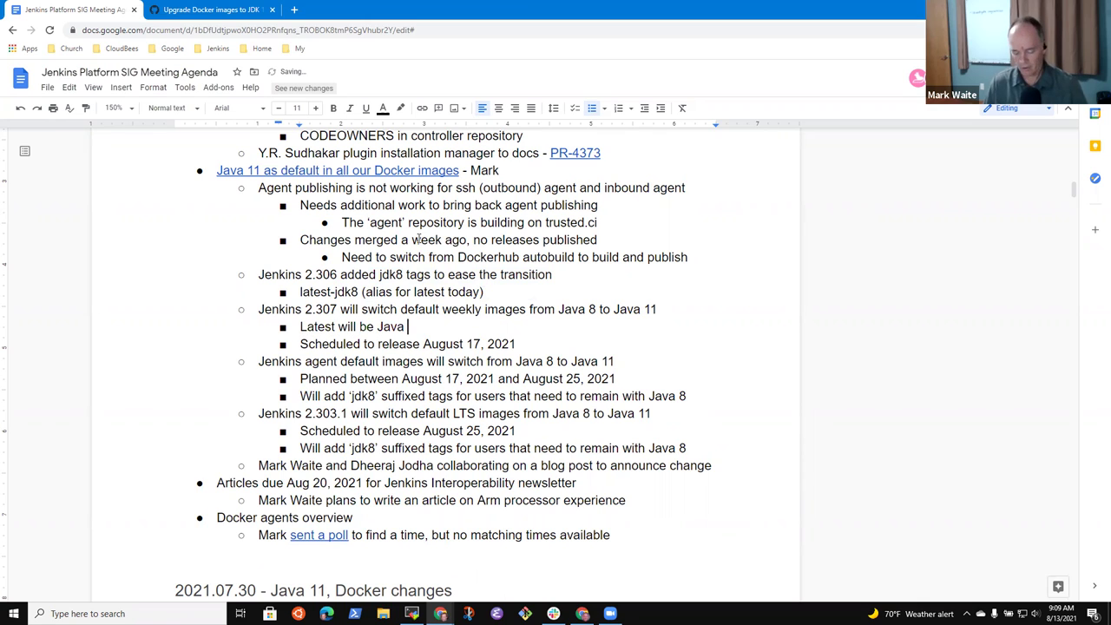
type("11")
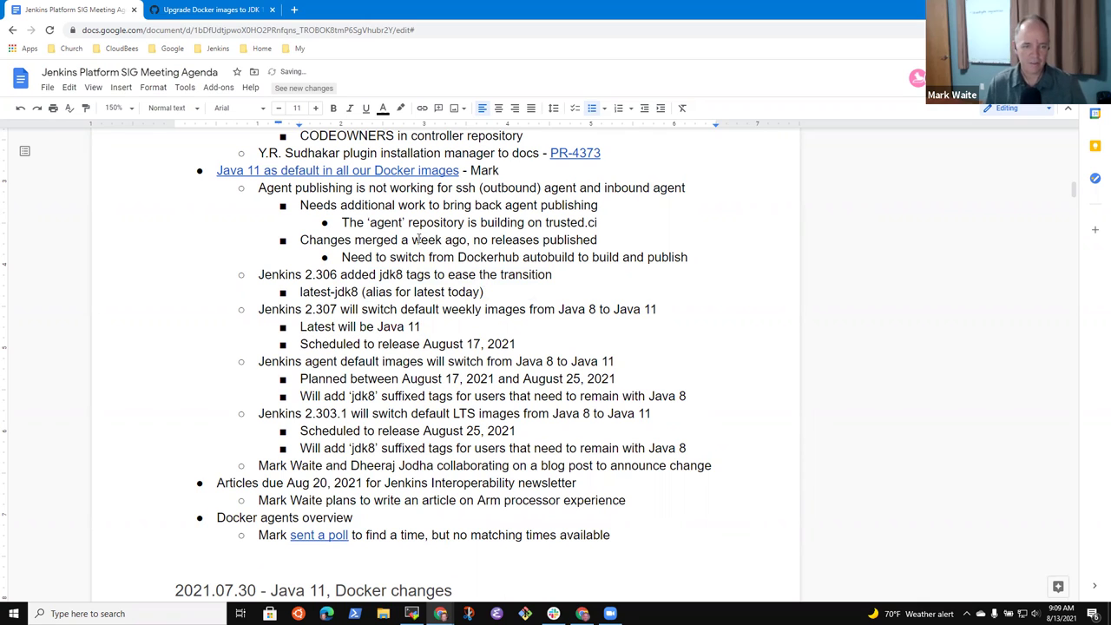
key("Home")
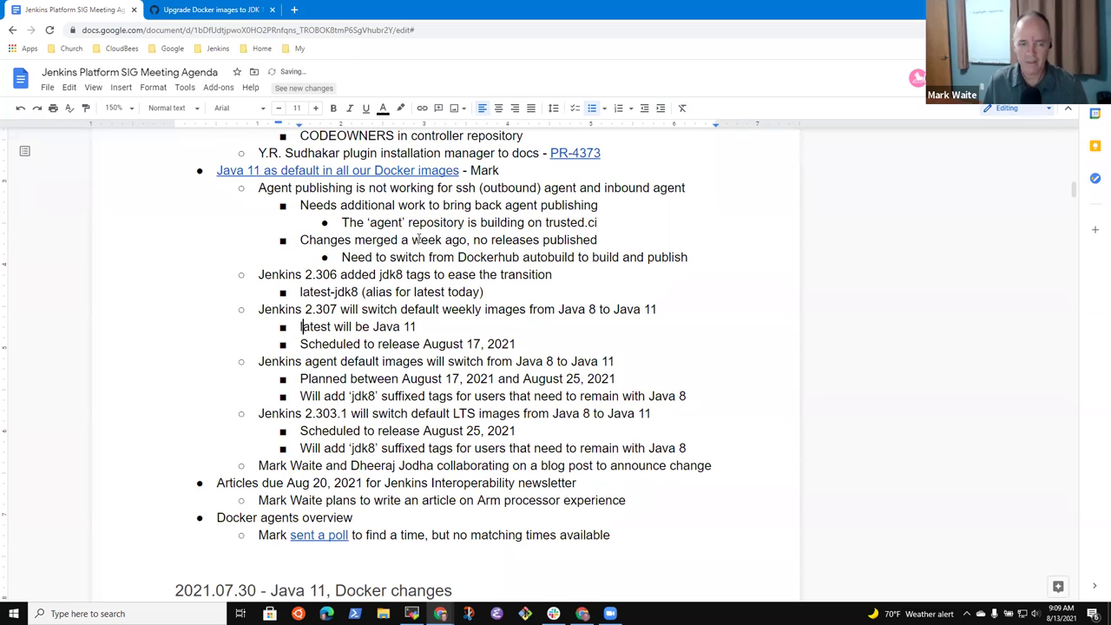
key("End")
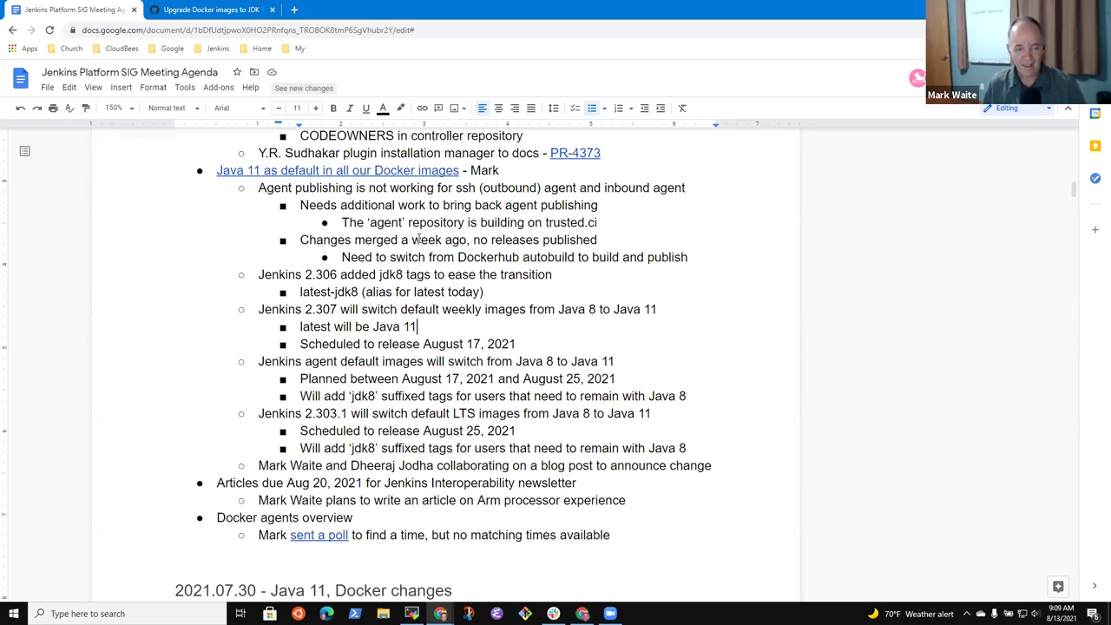
Step: Highlight the Jenkins agent default images item and its planned August 17 to August 25, 2021 dates to review them
key("Down")
key("Down")
key("shift+End")
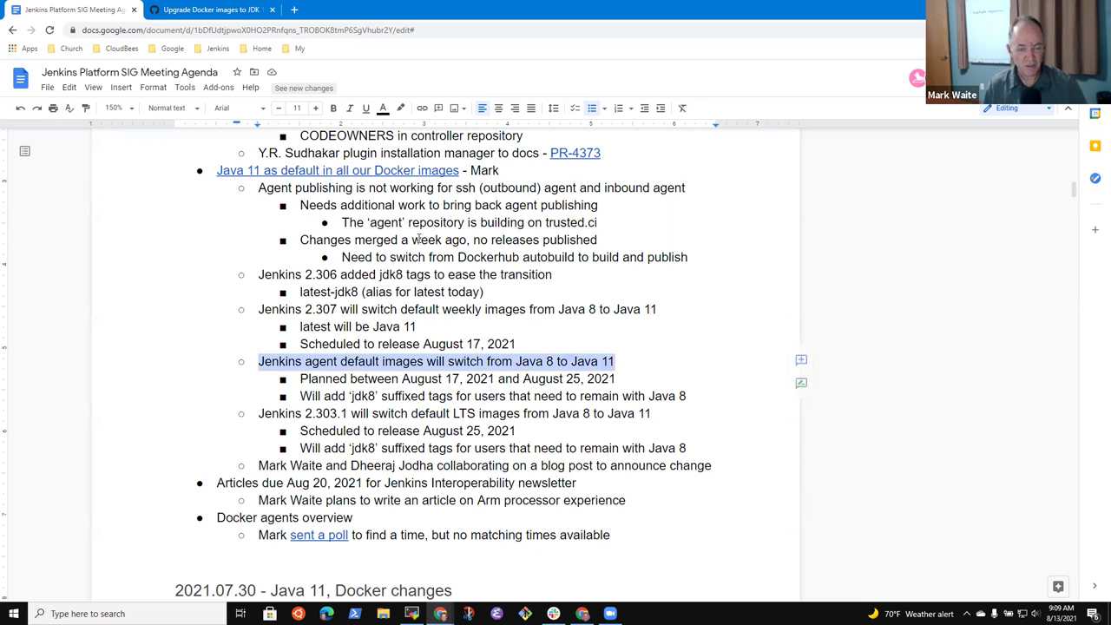
key("Right")
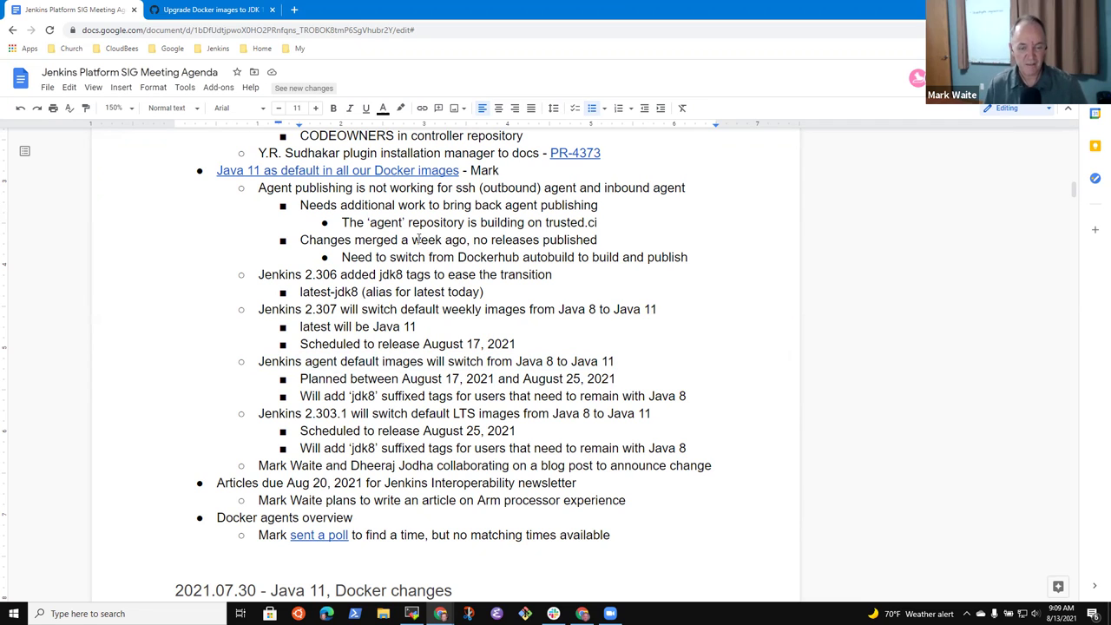
key("shift+End")
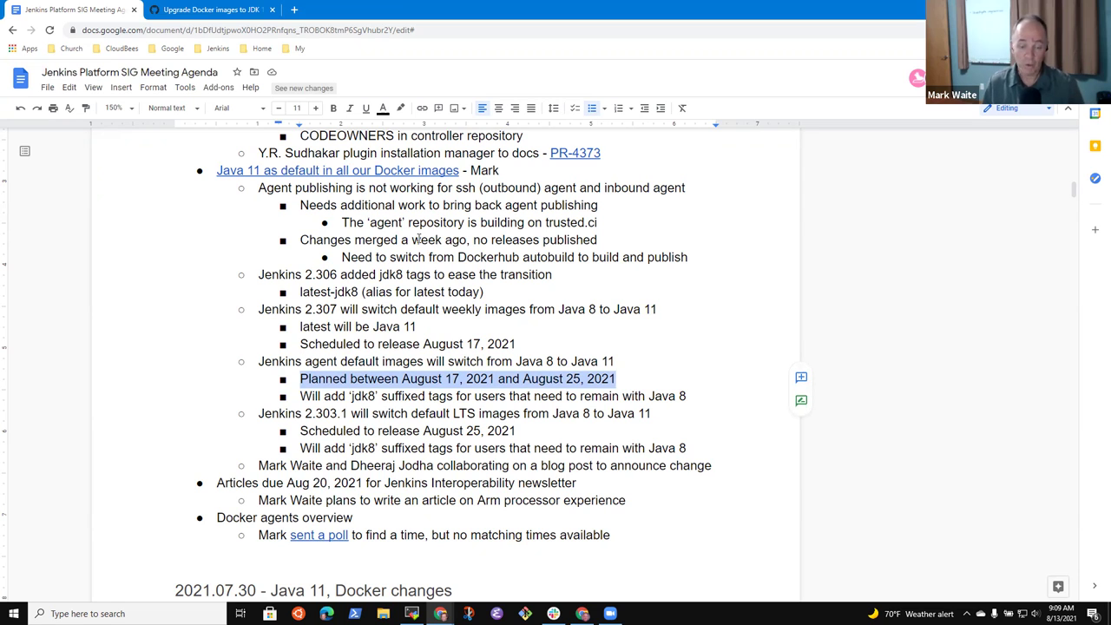
key("Right")
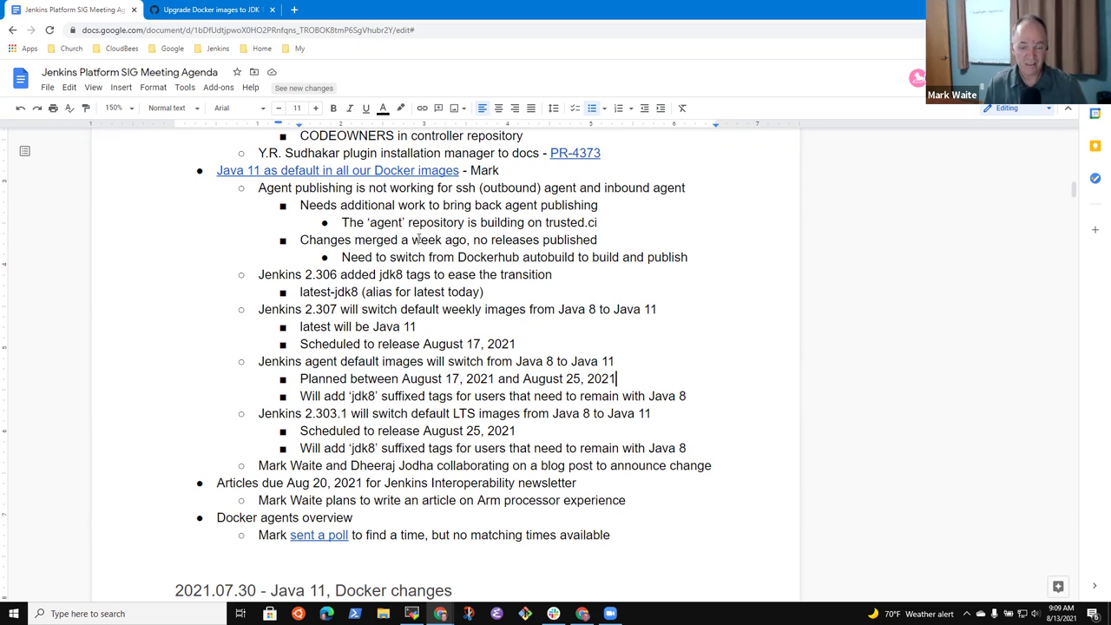
key("ctrl+Left")
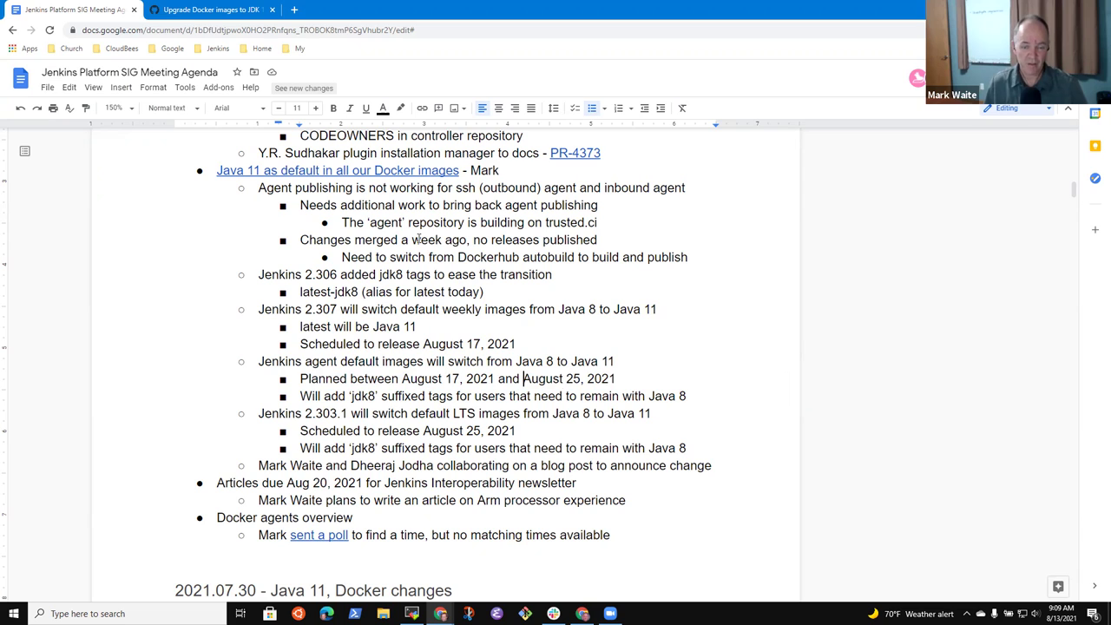
key("shift+End")
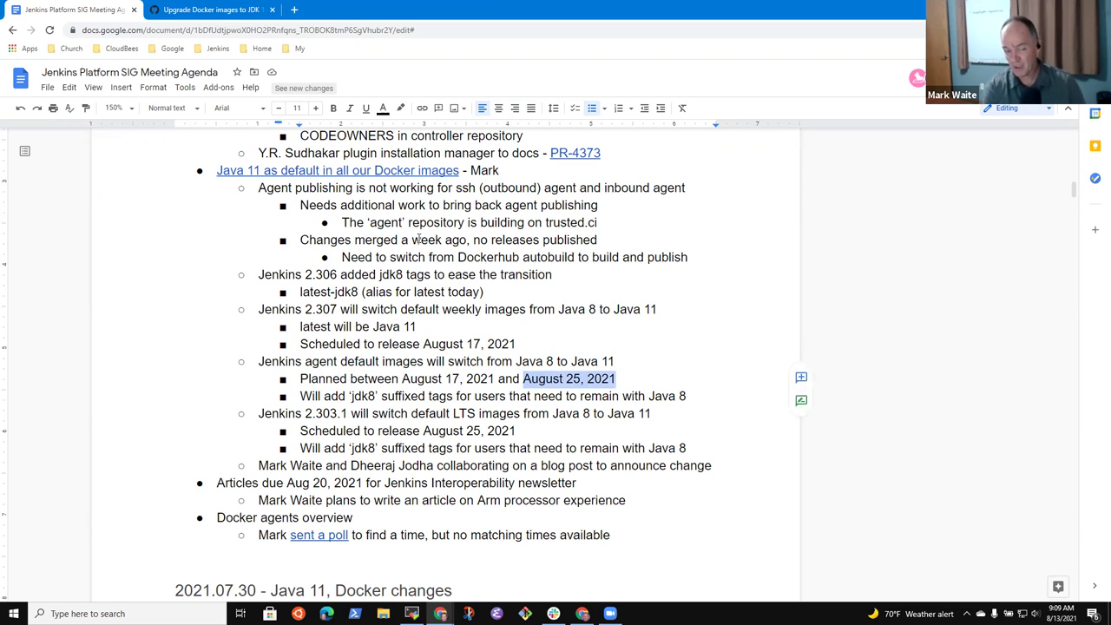
key("Home")
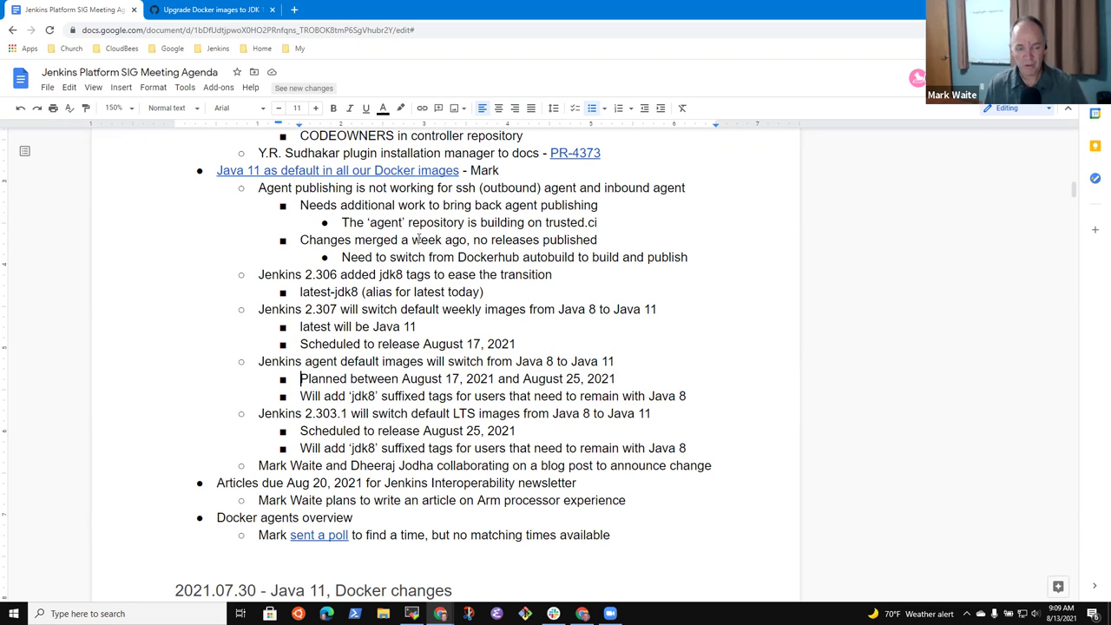
key("shift+End")
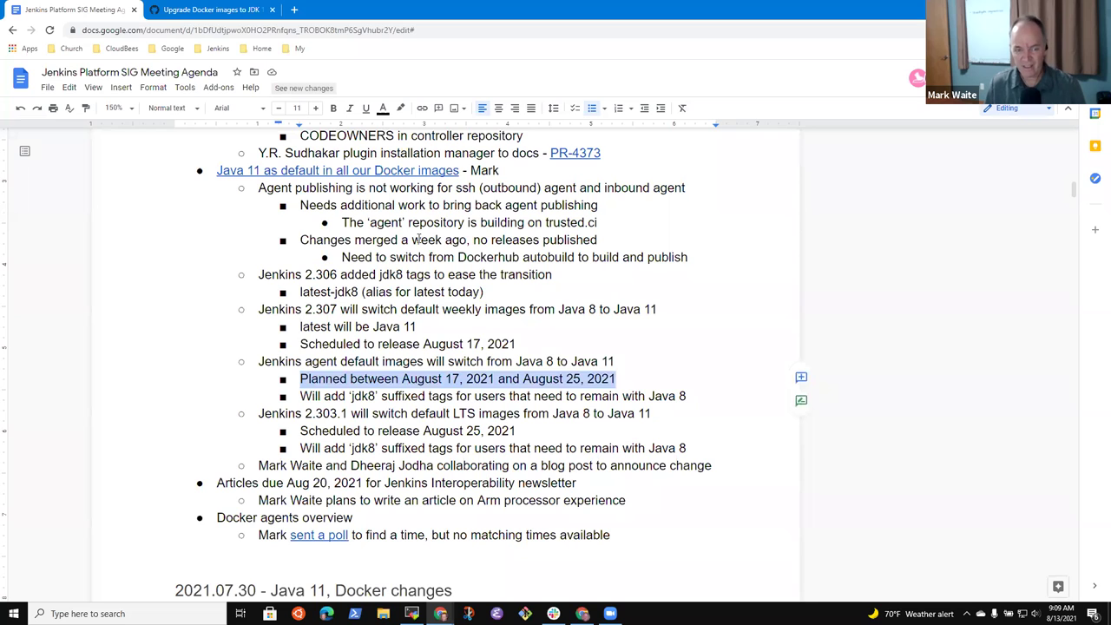
key("Up")
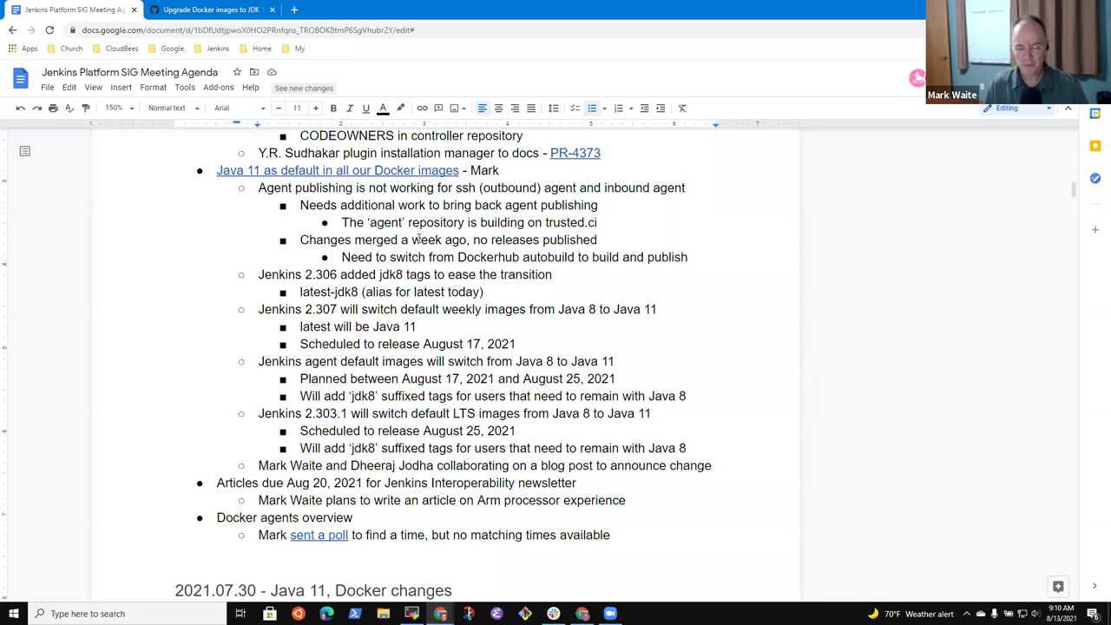
Step: Add the bullet "Switch to bake is the most effective path" at the end of the Jenkins agent default images sub-list
key("Down")
key("Down")
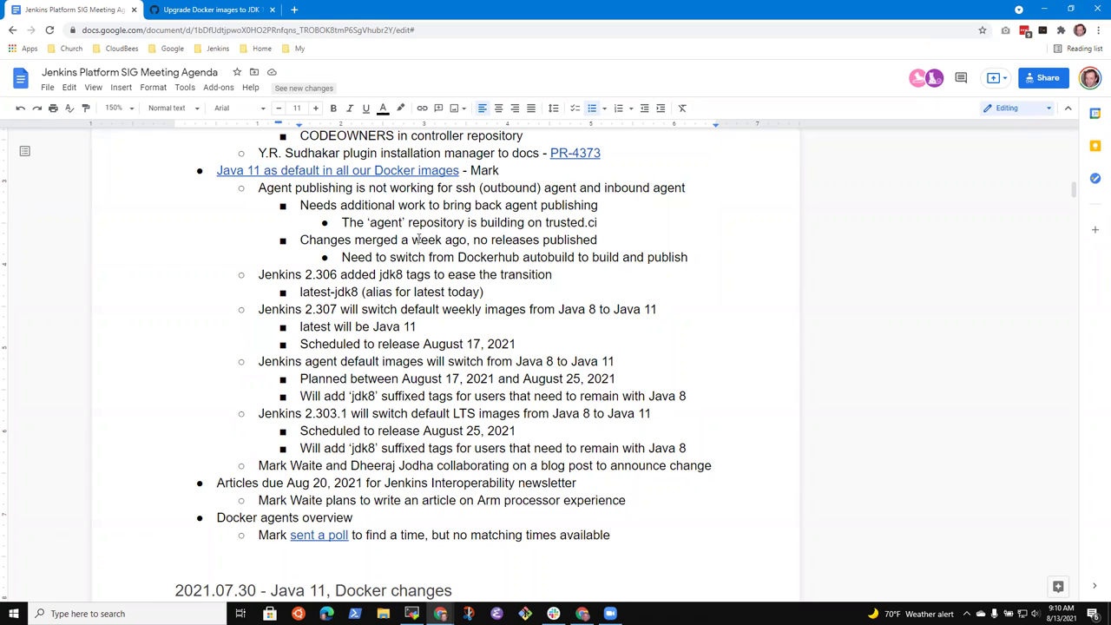
key("End")
key("Return")
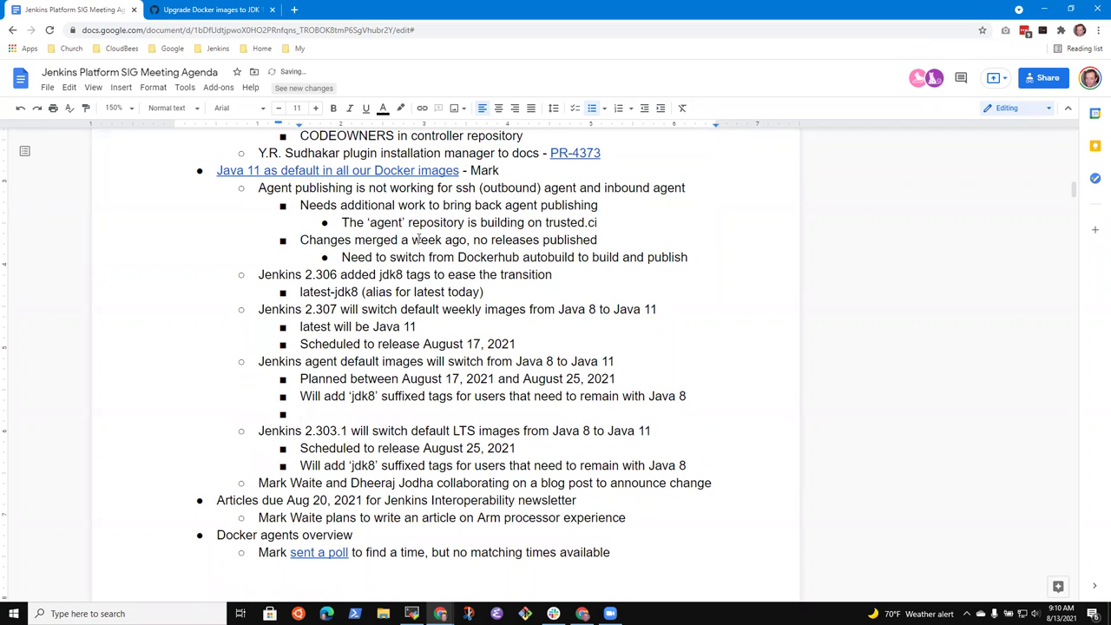
type("Switch to banc")
key("BackSpace")
key("BackSpace")
type("ke")
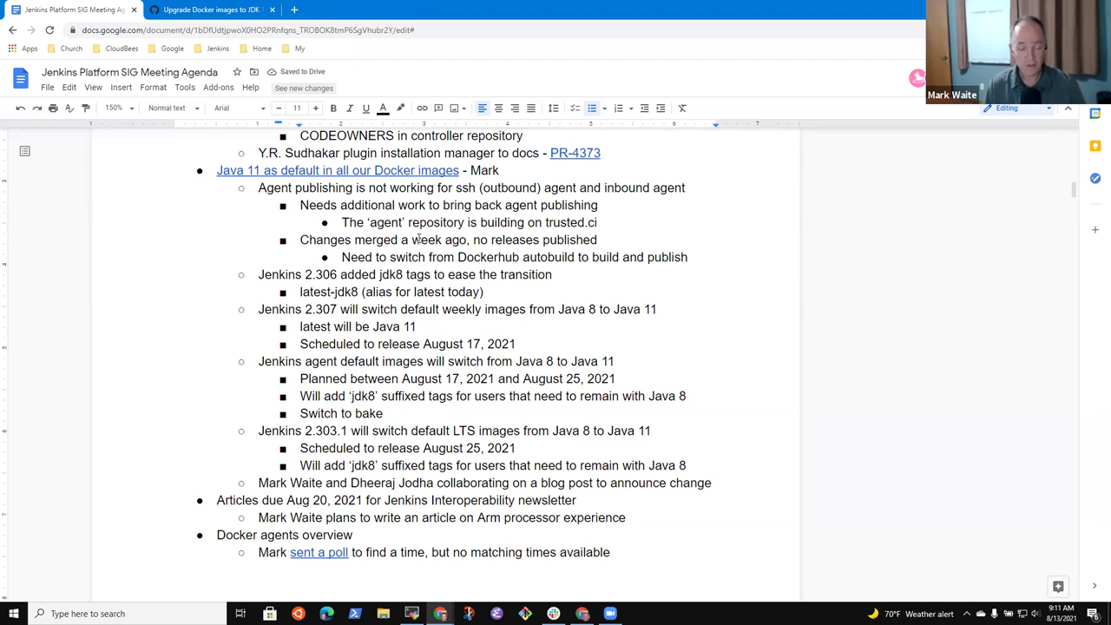
type("is the ")
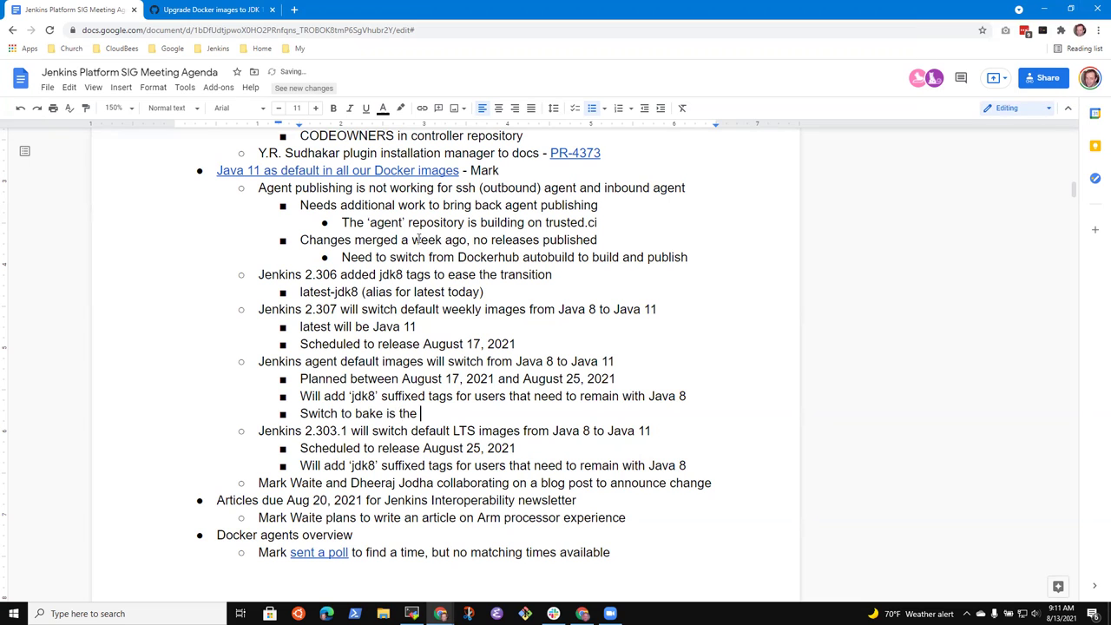
type("most effective path")
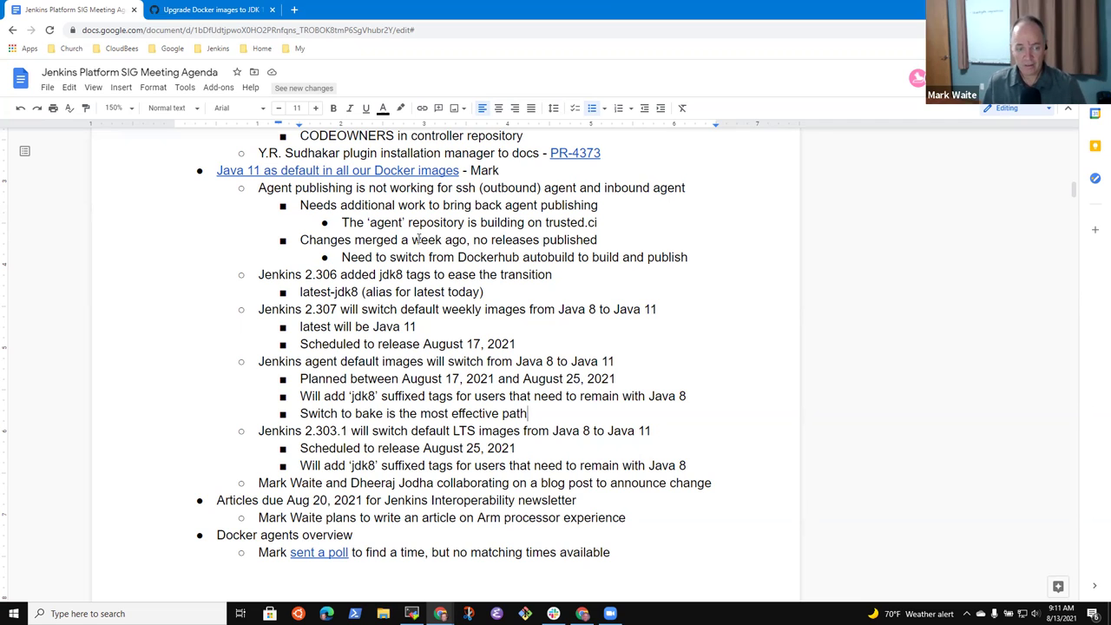
Step: Review the Jenkins 2.303.1 LTS images item and add "Needs to be part of the upgrade guide and the changelog" as its last nested bullet
key("shift+End")
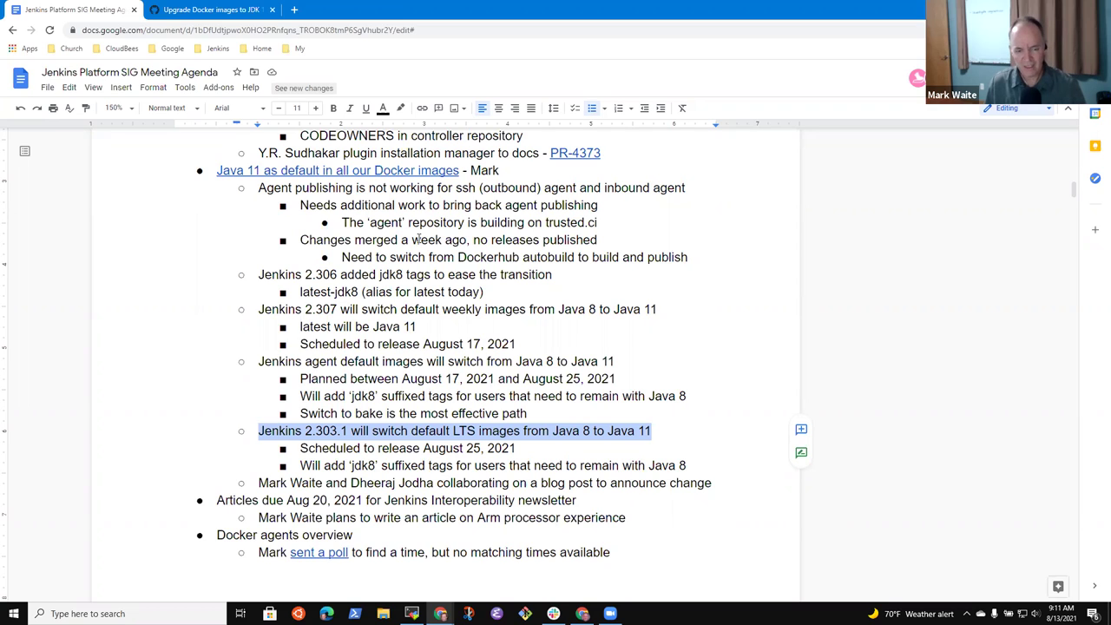
key("Down")
key("Down")
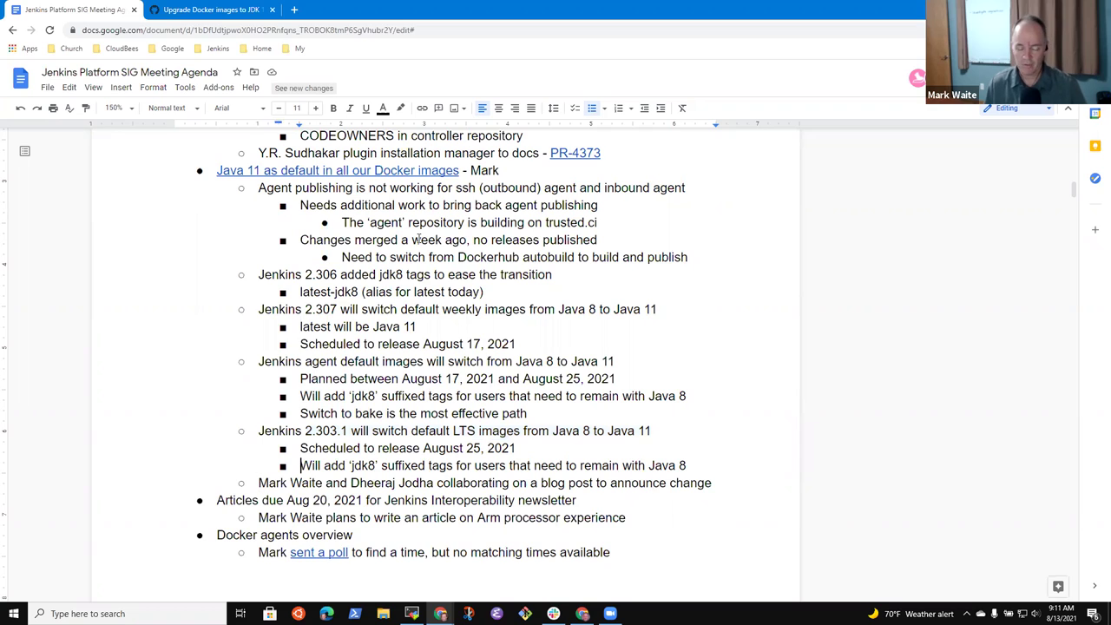
key("Up")
key("Up")
key("shift+End")
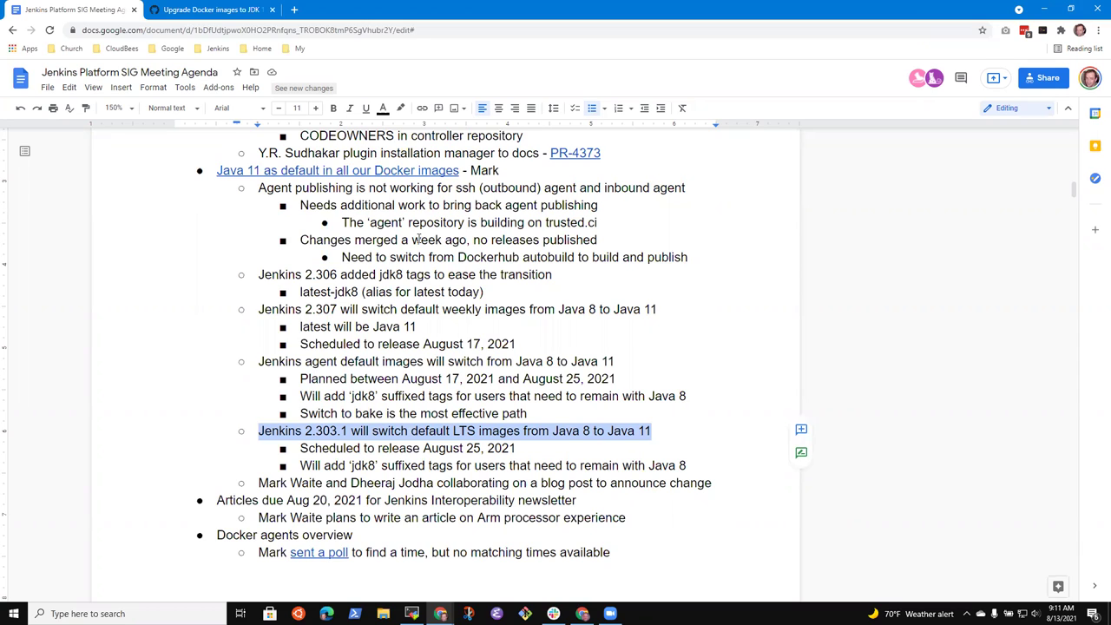
key("Down")
key("Down")
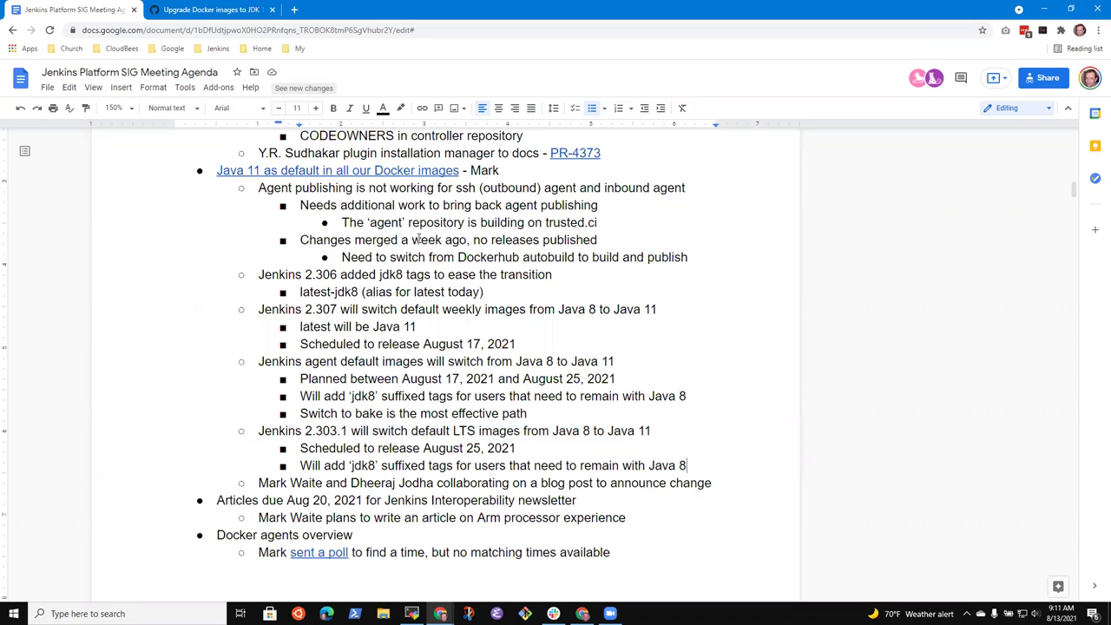
key("Return")
type("Needs to")
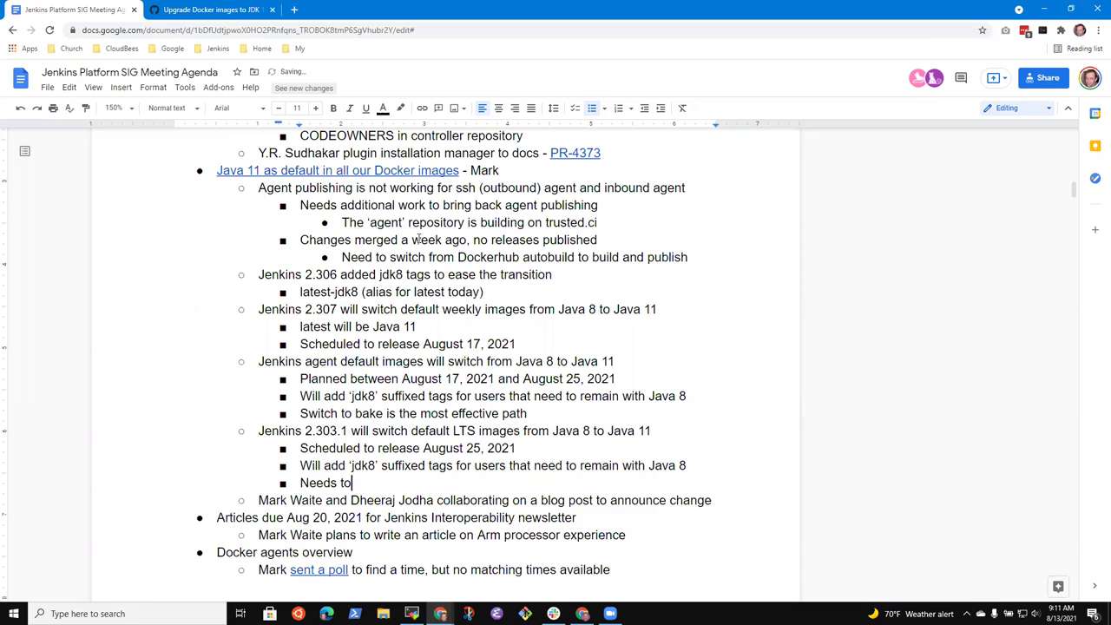
type(" be part of the upgrade guide and ")
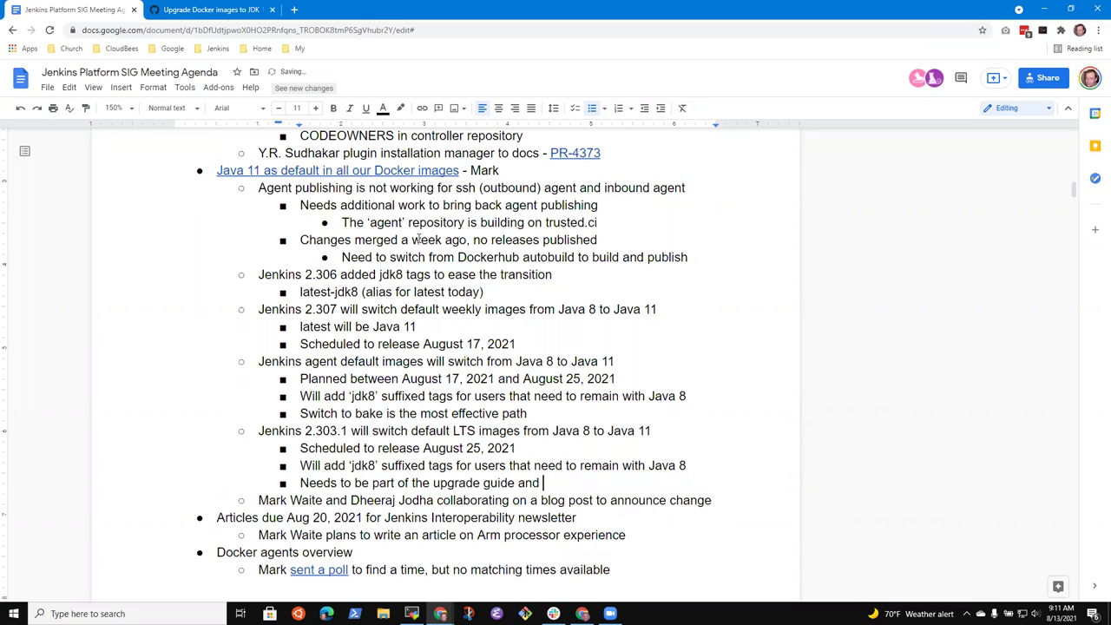
type("the changelog")
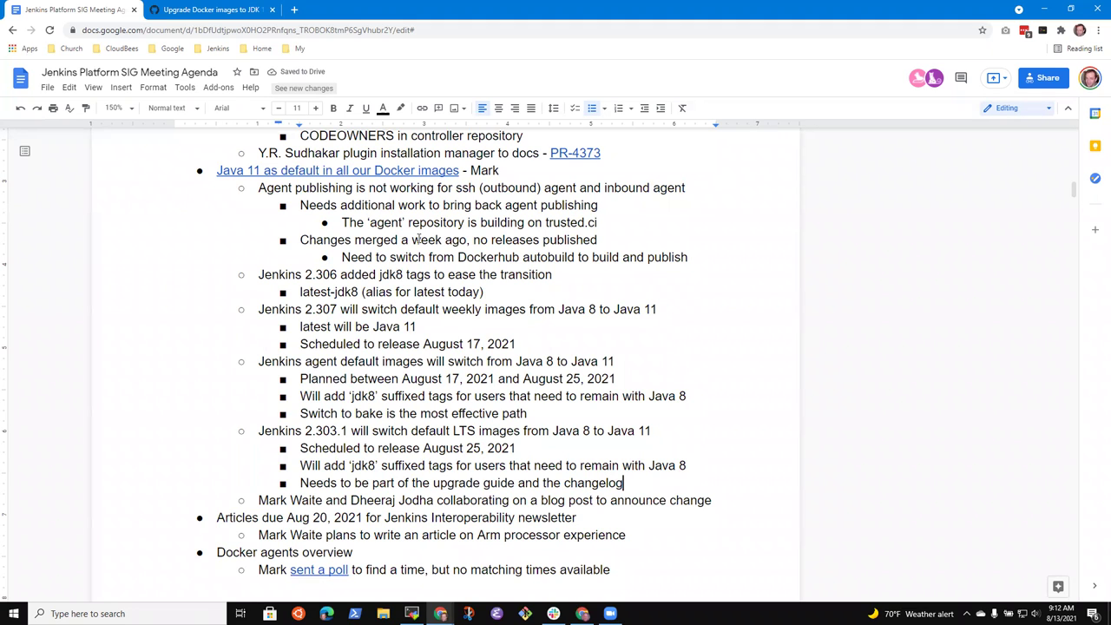
Step: Open the jenkins.io GitHub pull request "Changelog and upgrade guide for 2.303.1" in a new tab and examine its changelog
left_click(295, 10)
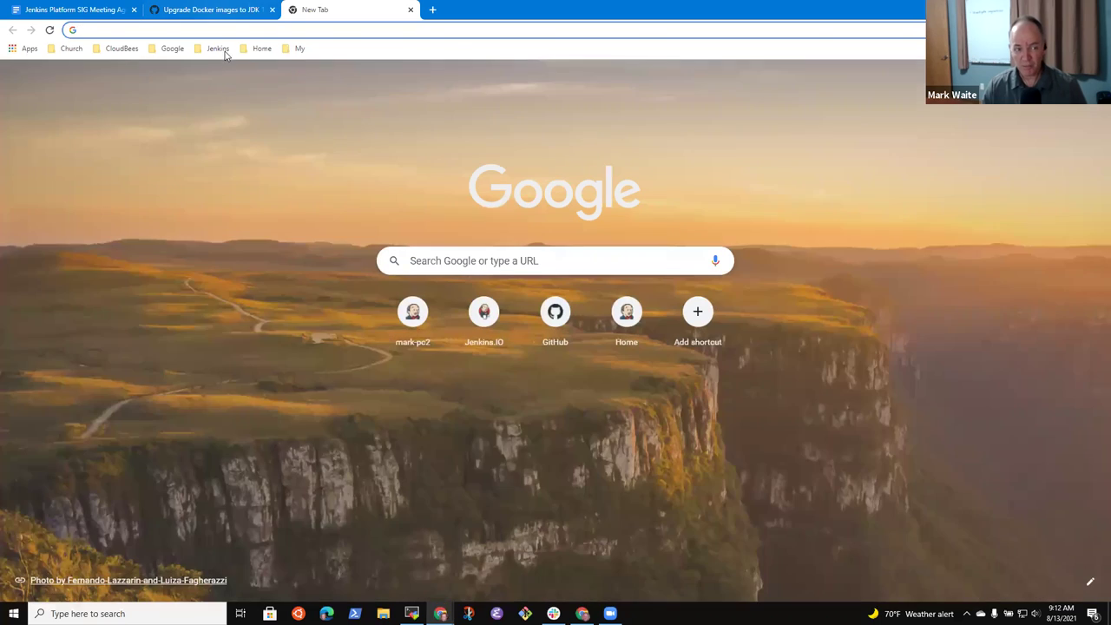
left_click(218, 47)
mouse_move(248, 146)
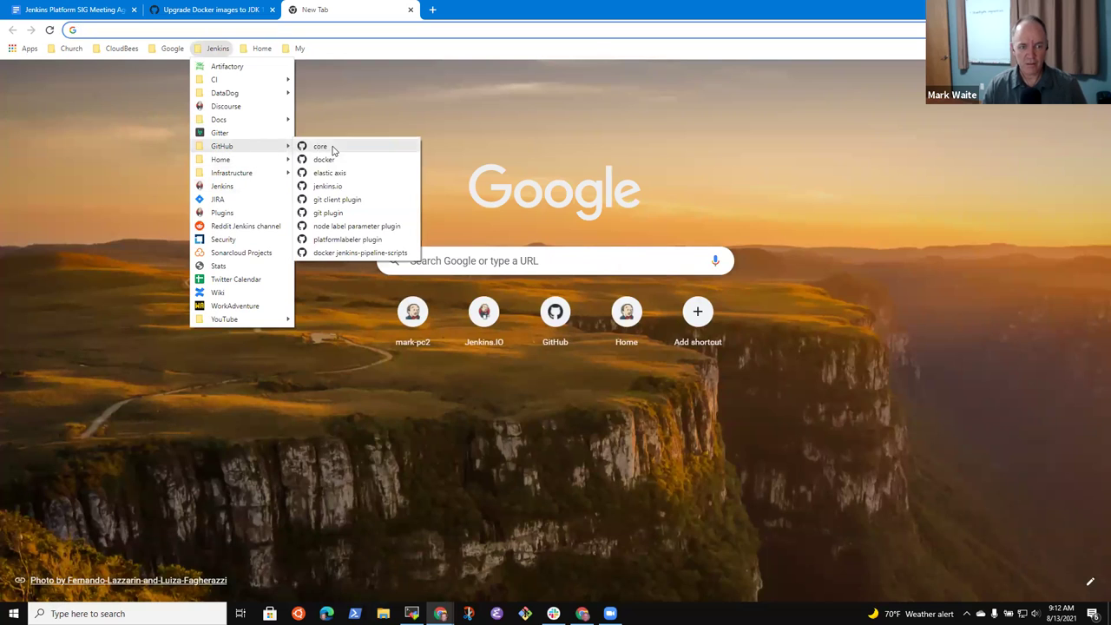
left_click(326, 186)
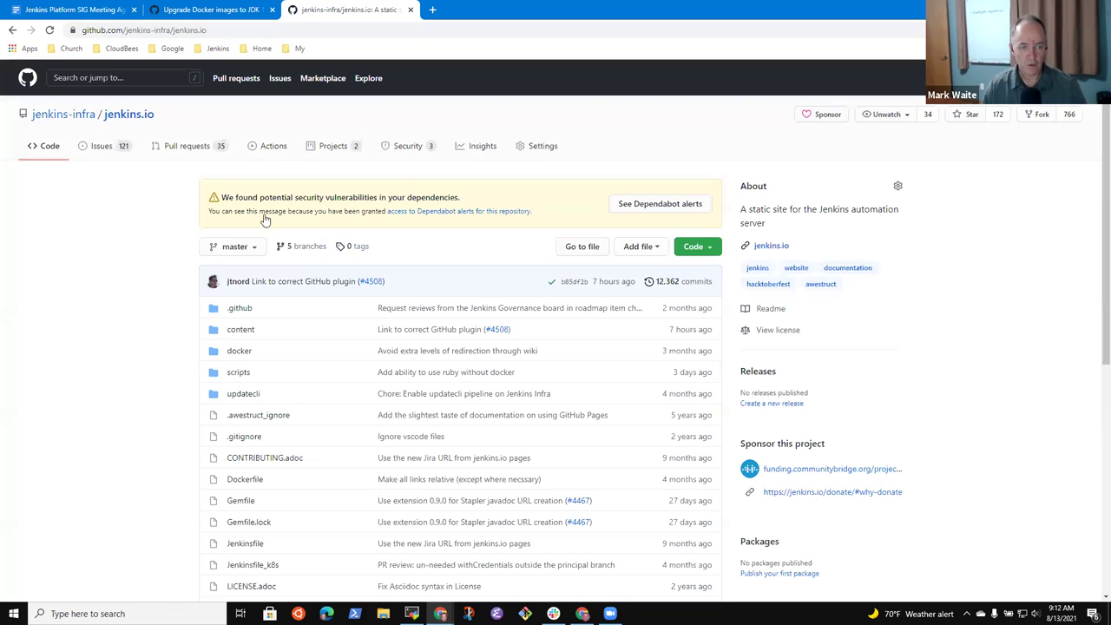
left_click(187, 145)
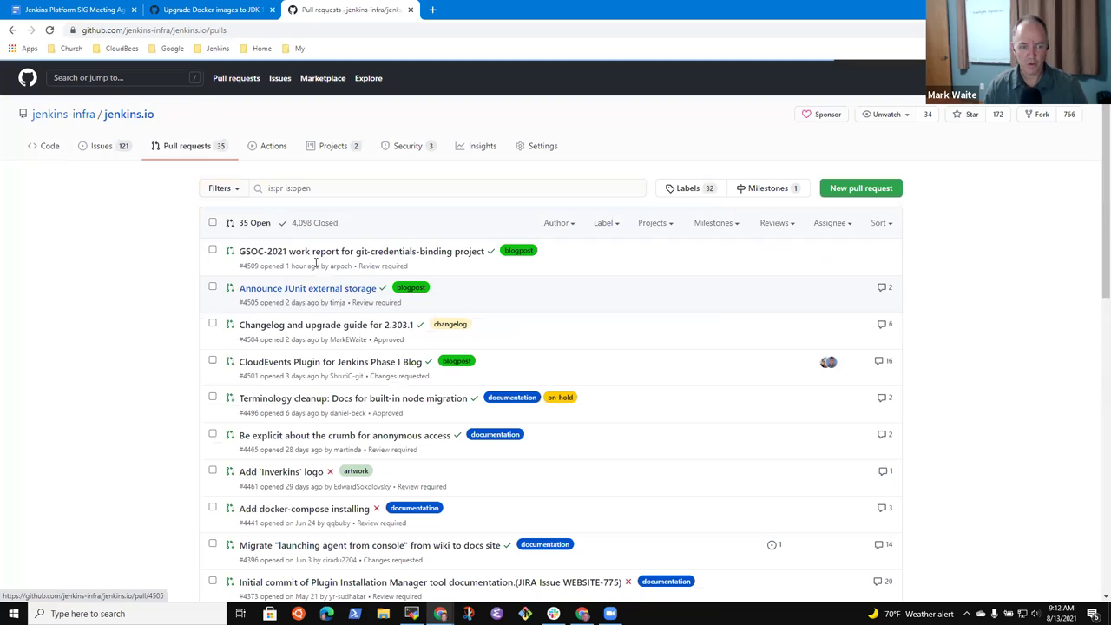
left_click_drag(370, 324, 371, 336)
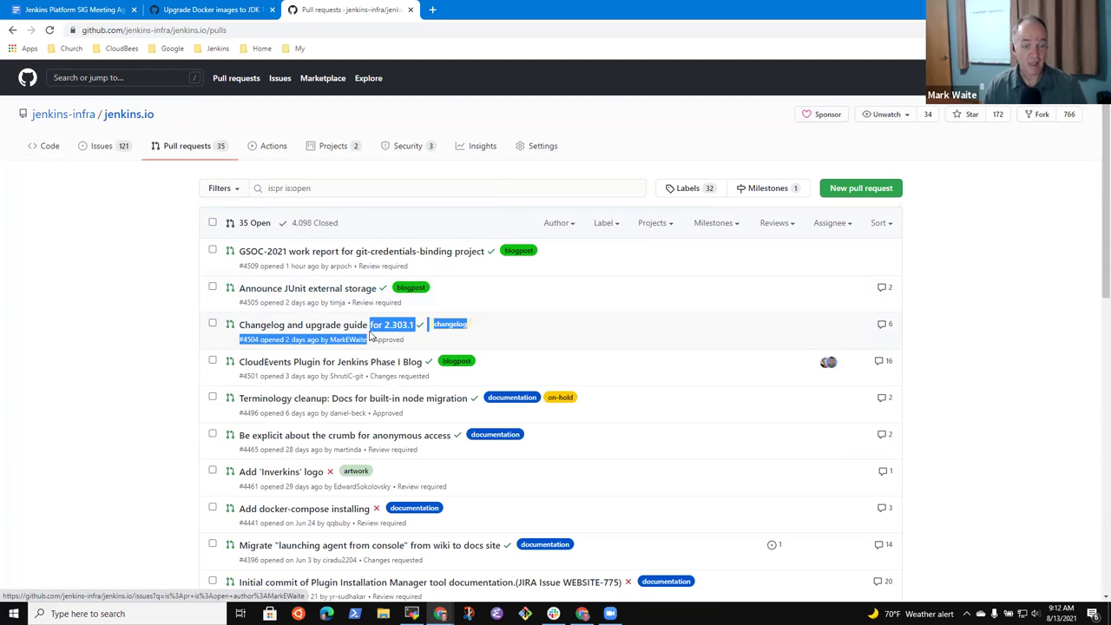
left_click(371, 328)
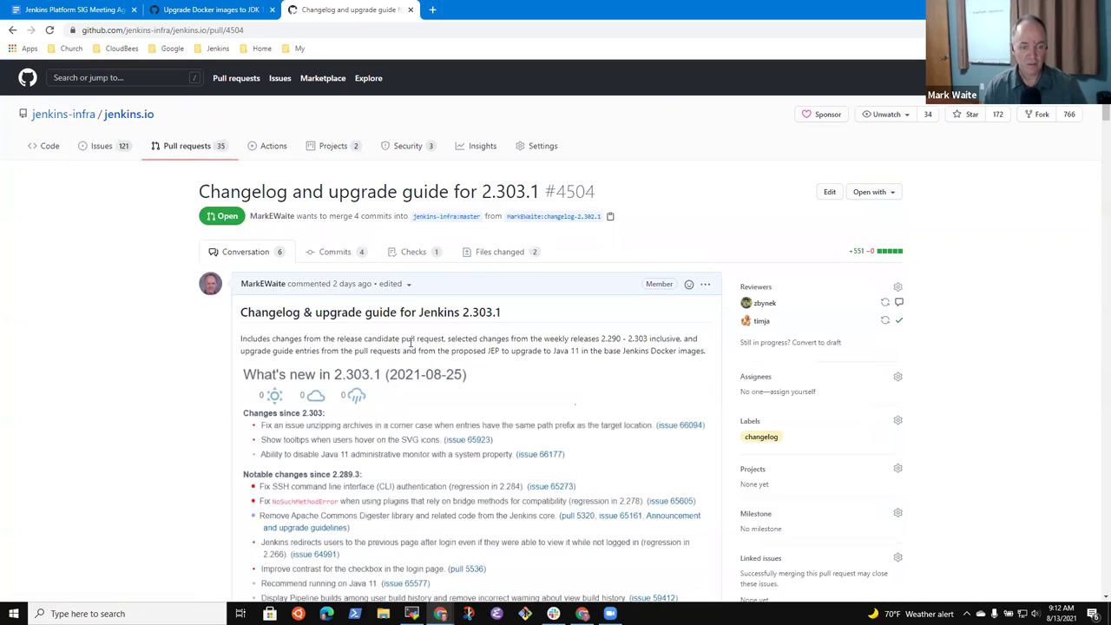
scroll(419, 354, "down", 3)
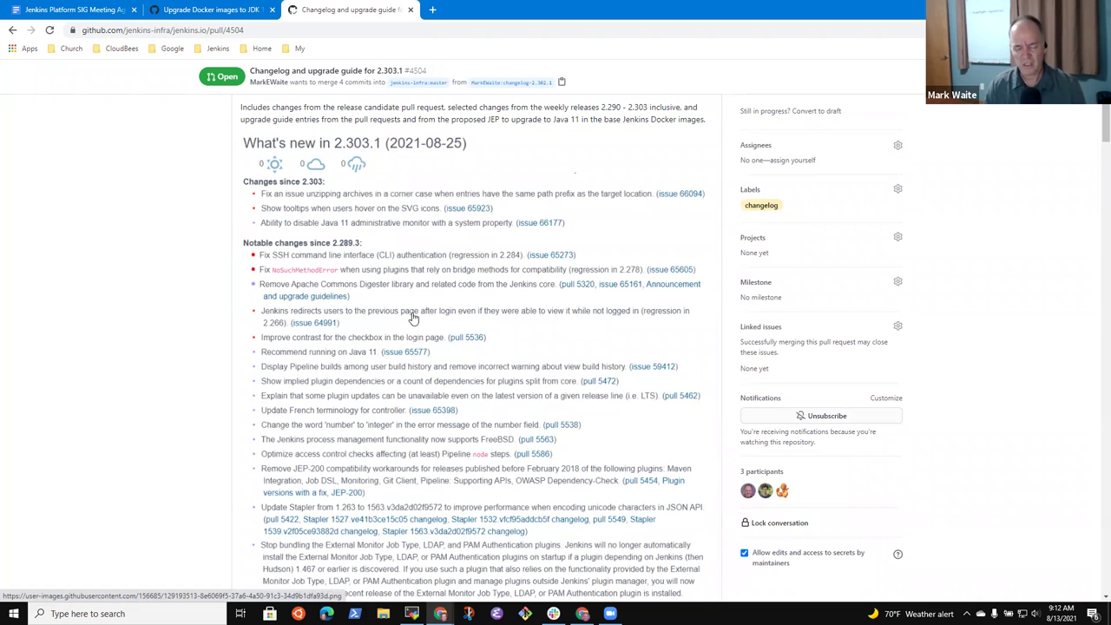
Step: Examine the "Upgrading to Jenkins 2.303.1" guide section about default Docker images using Java 11 in the pull request description
scroll(360, 382, "up", 1)
scroll(382, 381, "down", 10)
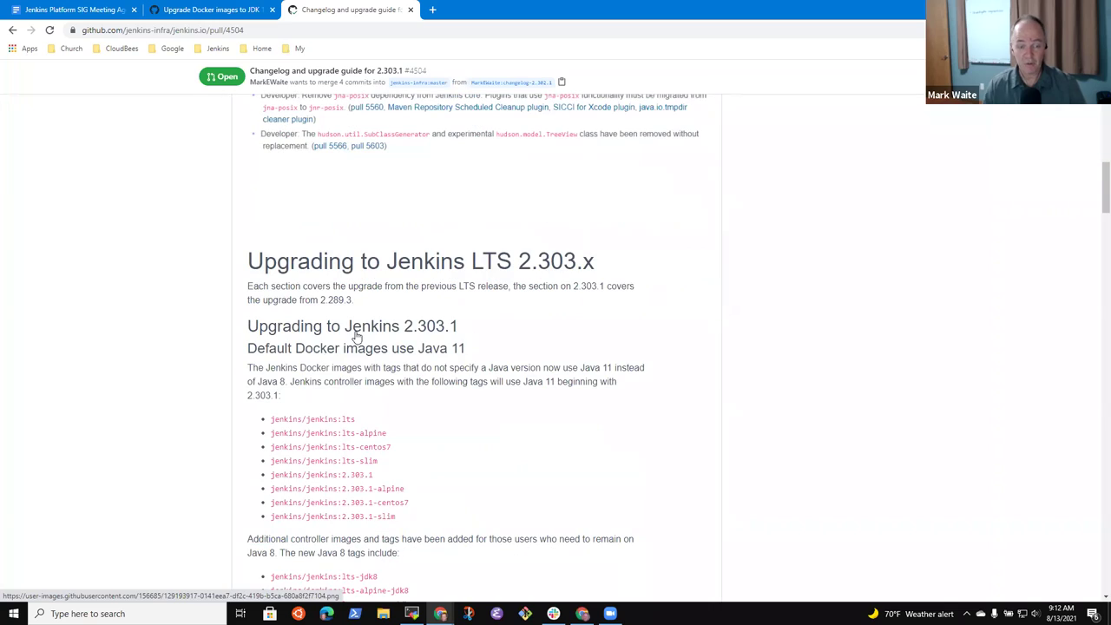
scroll(385, 372, "up", 5)
scroll(370, 357, "up", 8)
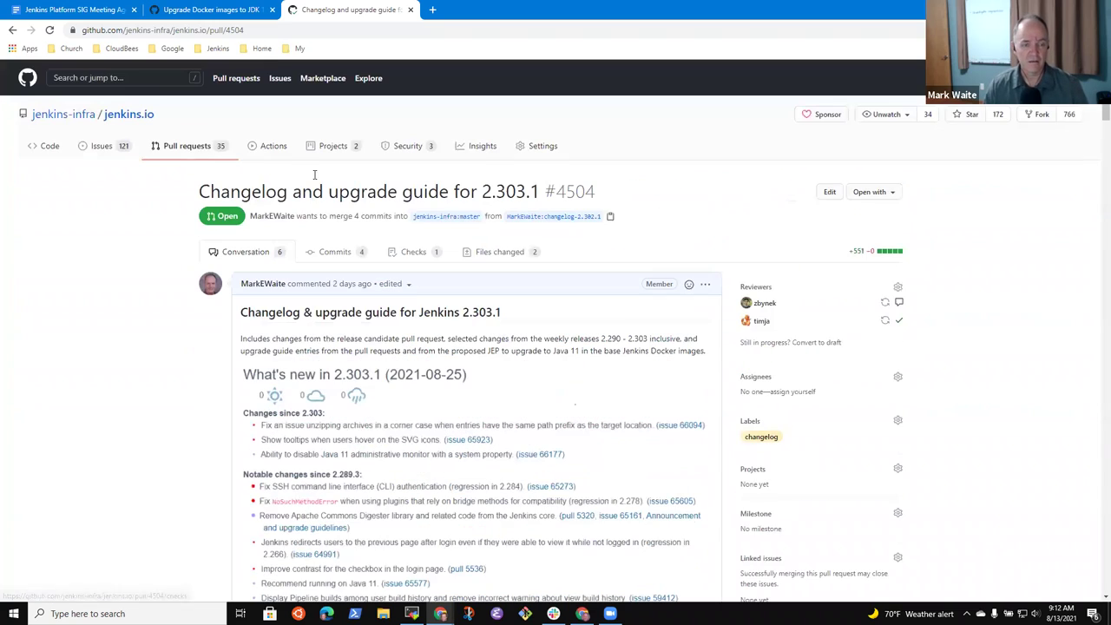
Step: Copy the web address of the changelog and upgrade guide pull request and return to the meeting agenda document
left_click(258, 32)
key("ctrl+c")
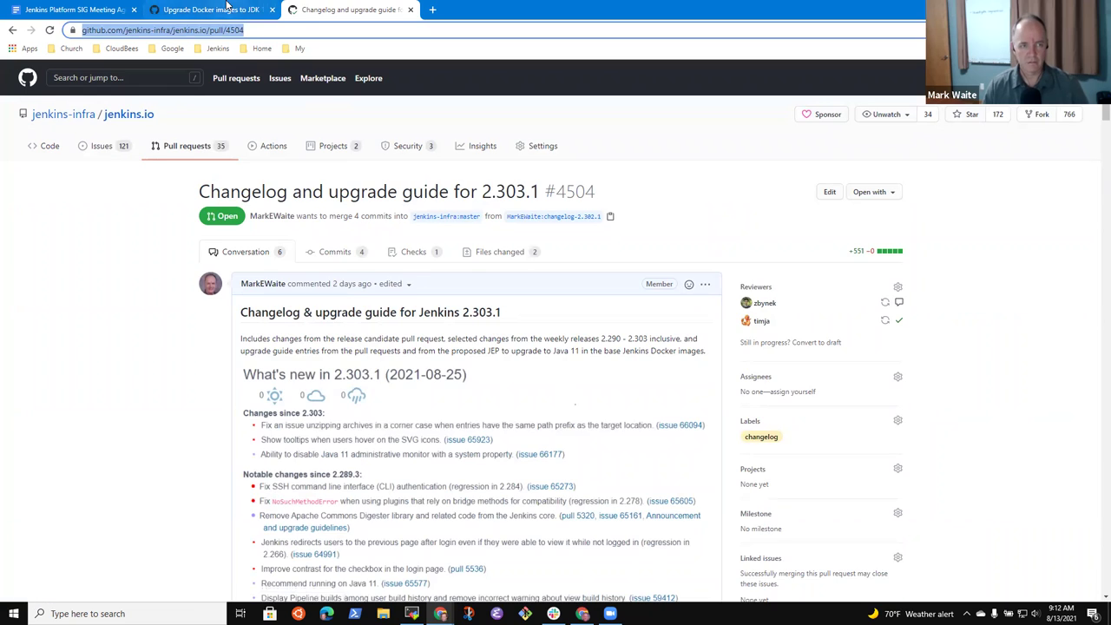
key("ctrl+shift+Tab")
left_click(87, 14)
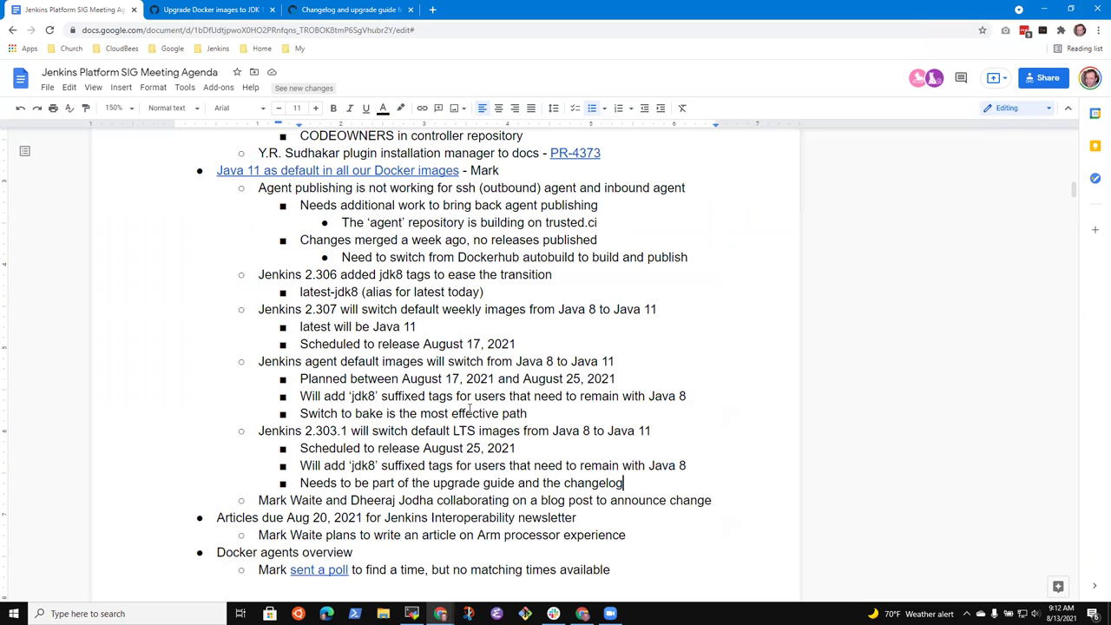
key("ctrl+Left")
key("ctrl+Left")
key("Page_Up")
key("ctrl+End")
key("ctrl+Home")
key("Page_Down")
key("Page_Down")
key("Page_Down")
scroll(469, 407, "down", 3)
left_click(365, 11)
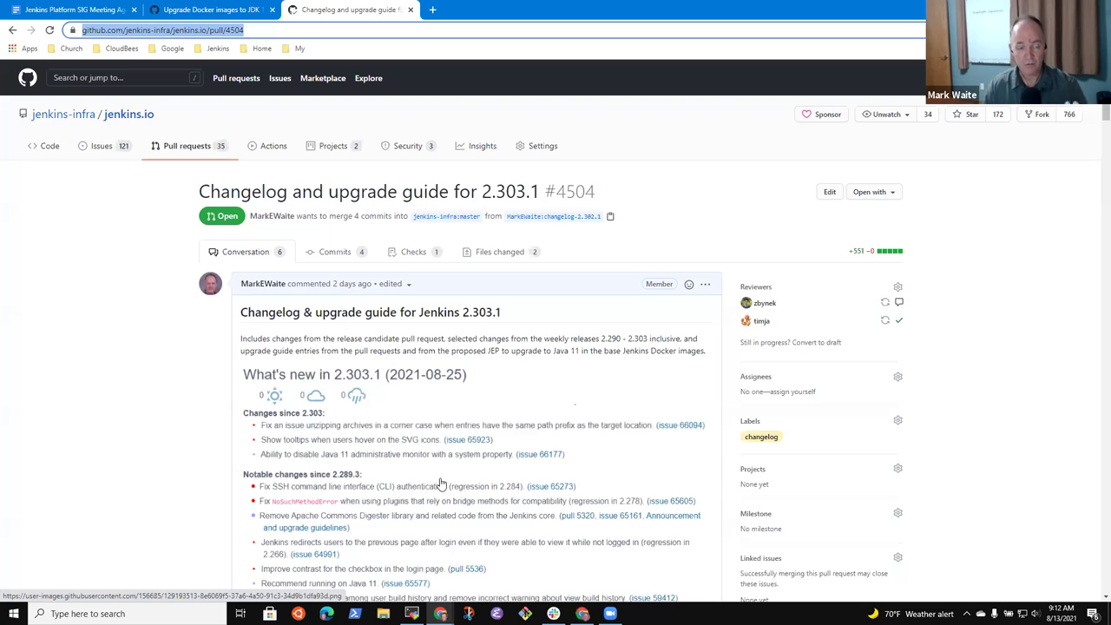
left_click(111, 17)
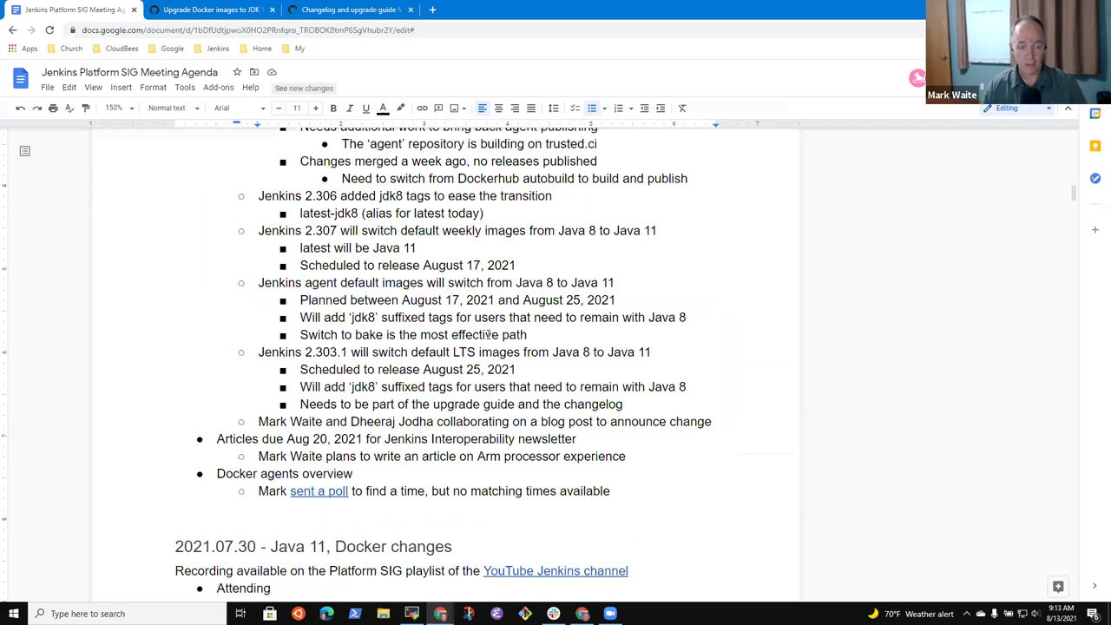
Step: Under the upgrade guide and changelog bullet, add a nested action item with the owner's first name and "revise the pull request to include it in the changelog"
left_click(630, 405)
key("Return")
key("Tab")
type("Mark review")
key("BackSpace")
type("se the pull re")
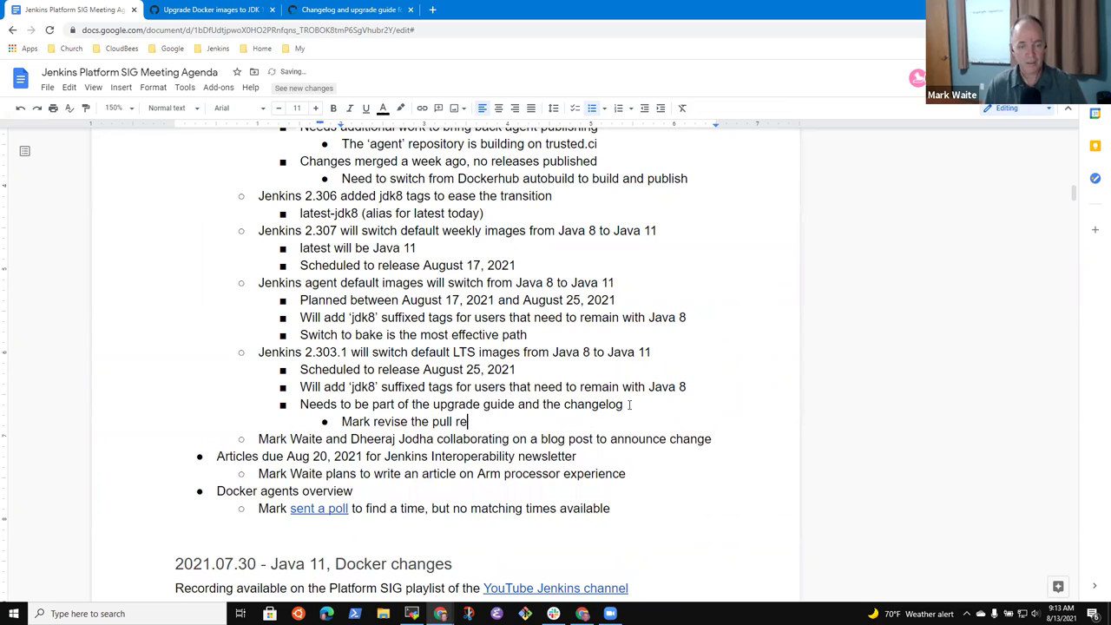
type("quest to include it ")
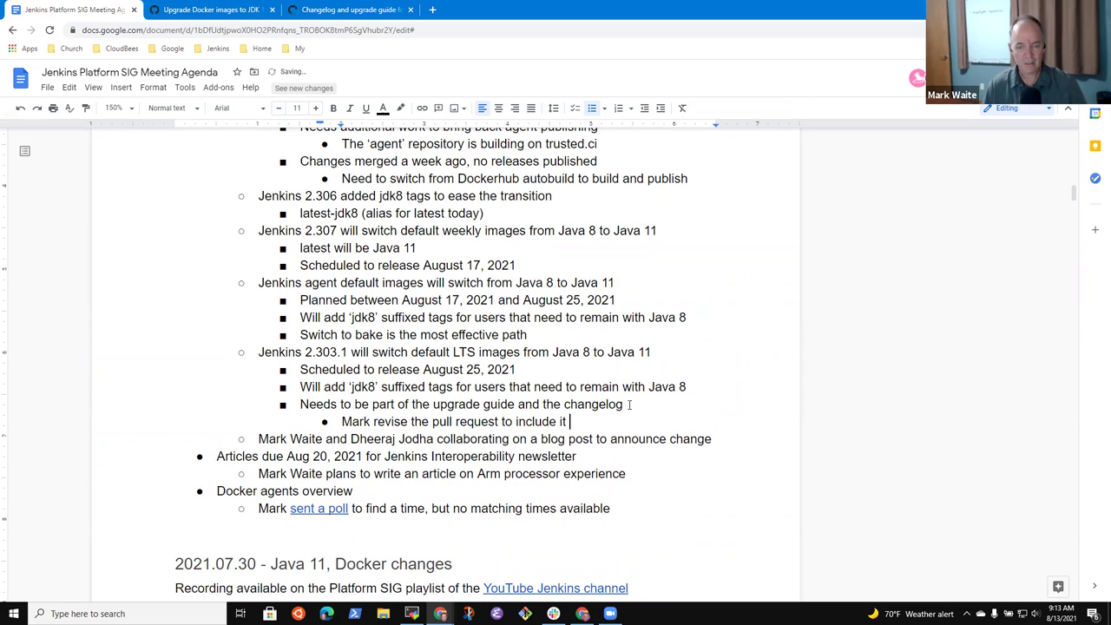
type("in the changelog")
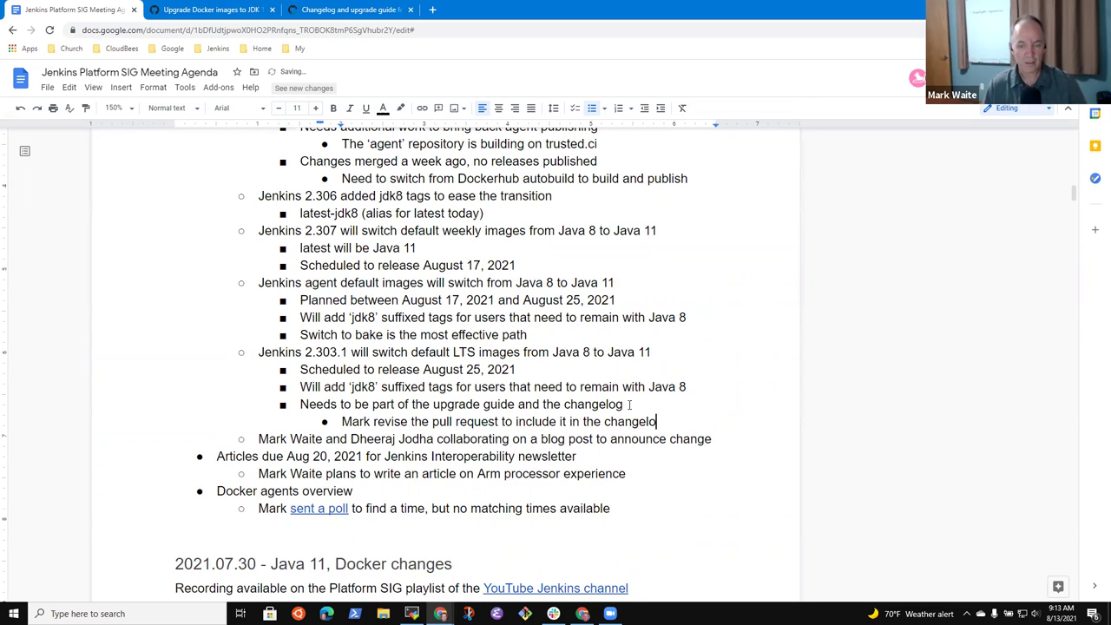
key("ctrl+Left")
key("Left")
key("ctrl+shift+Left")
key("ctrl+shift+Left")
key("ctrl+k")
key("ctrl+v")
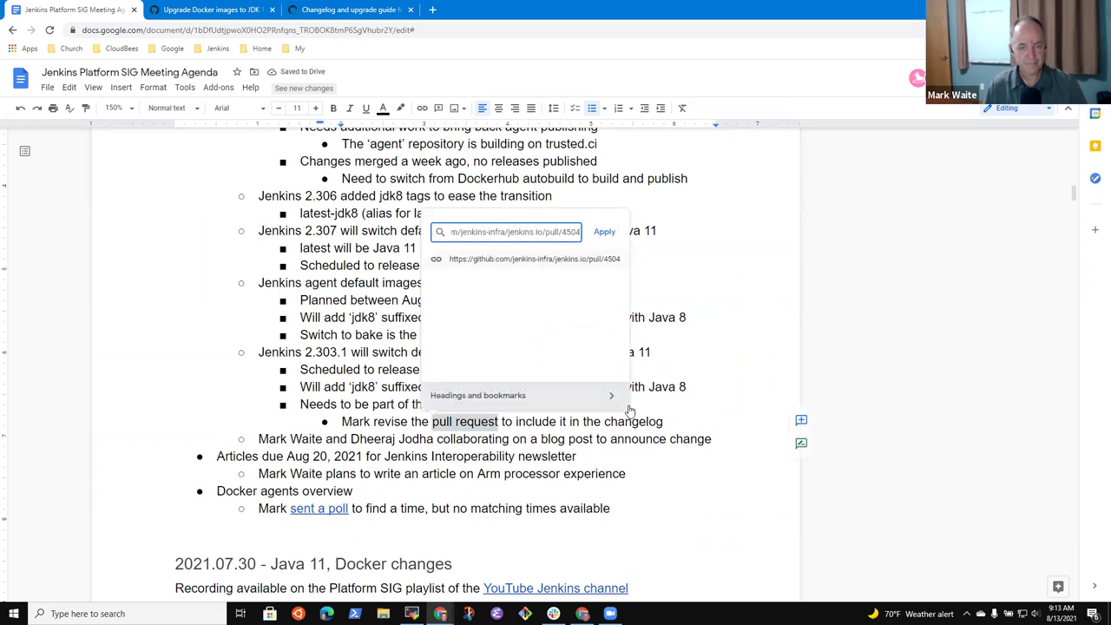
key("Return")
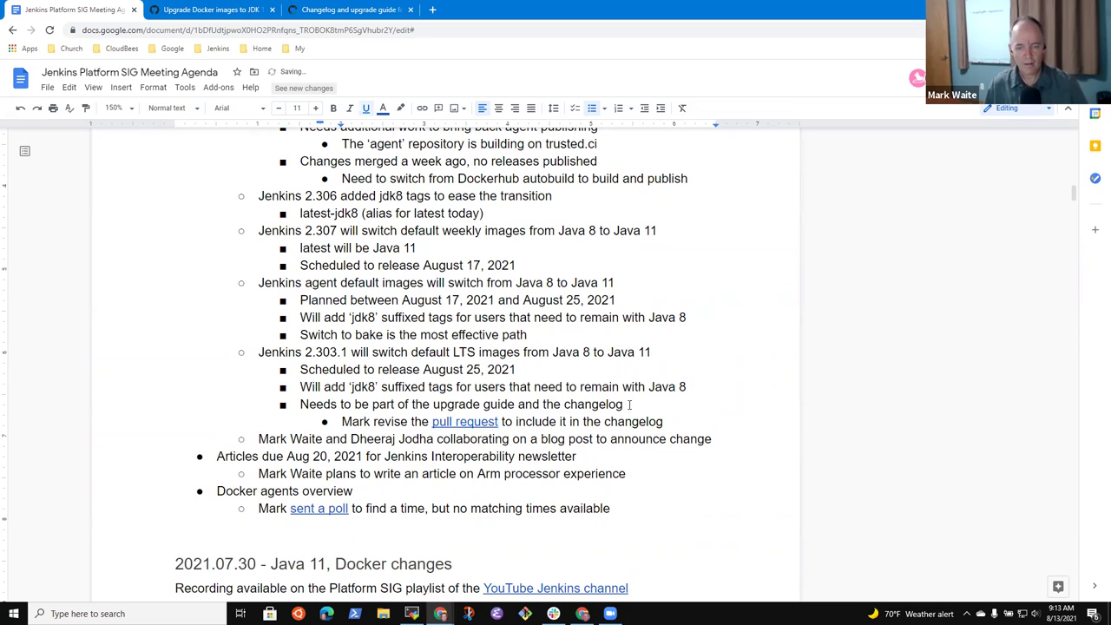
Step: Review the blog post collaboration item and add the nested bullet "Hope to publish in time for weekly release 2.307" beneath it
key("Down")
key("shift+End")
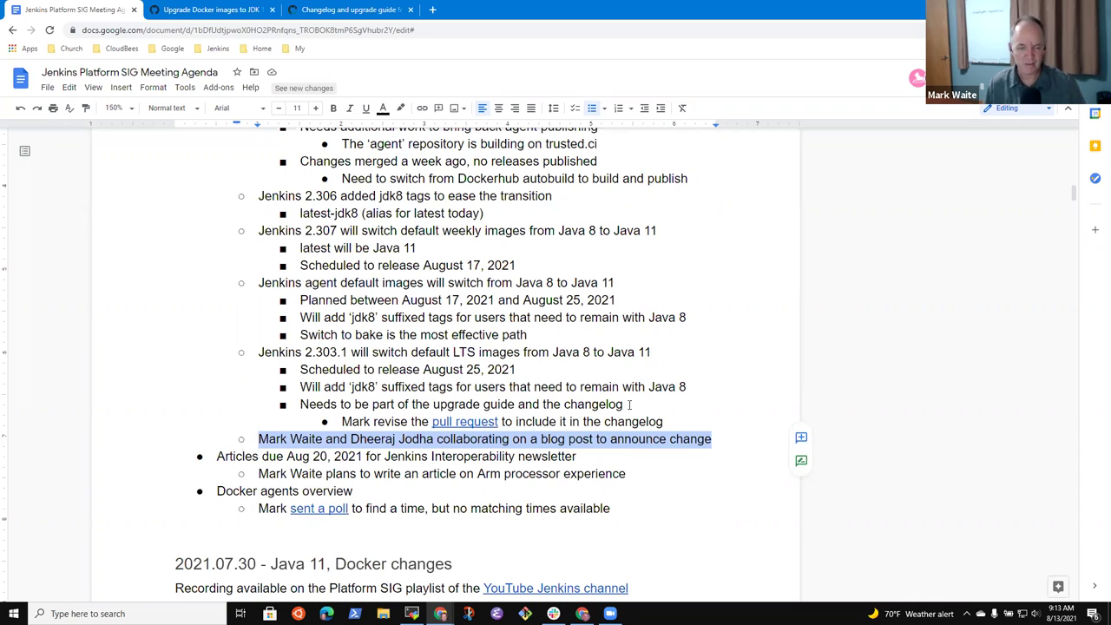
key("Right")
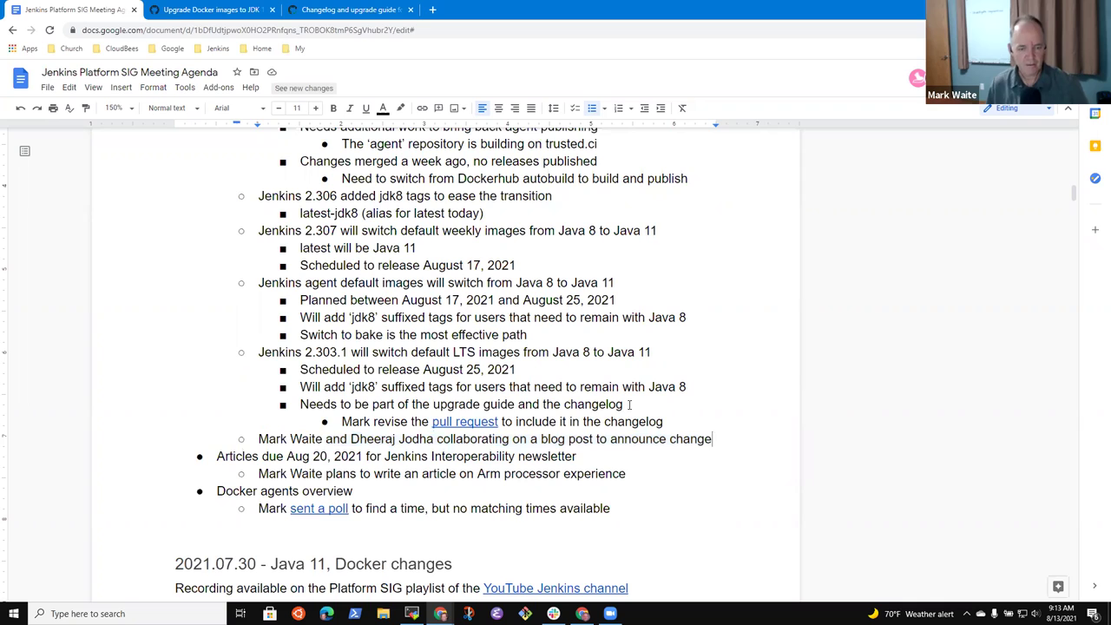
key("Return")
key("Tab")
type("Hope to up")
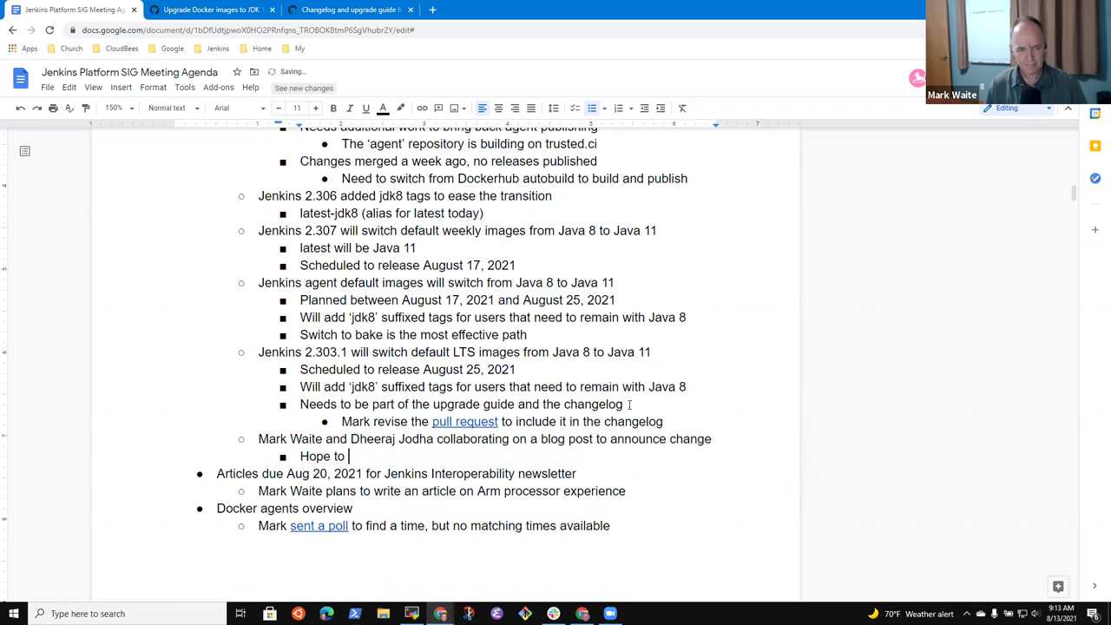
key("BackSpace")
key("BackSpace")
type("publish in time for")
key("ctrl+BackSpace")
key("ctrl+BackSpace")
type("time for we")
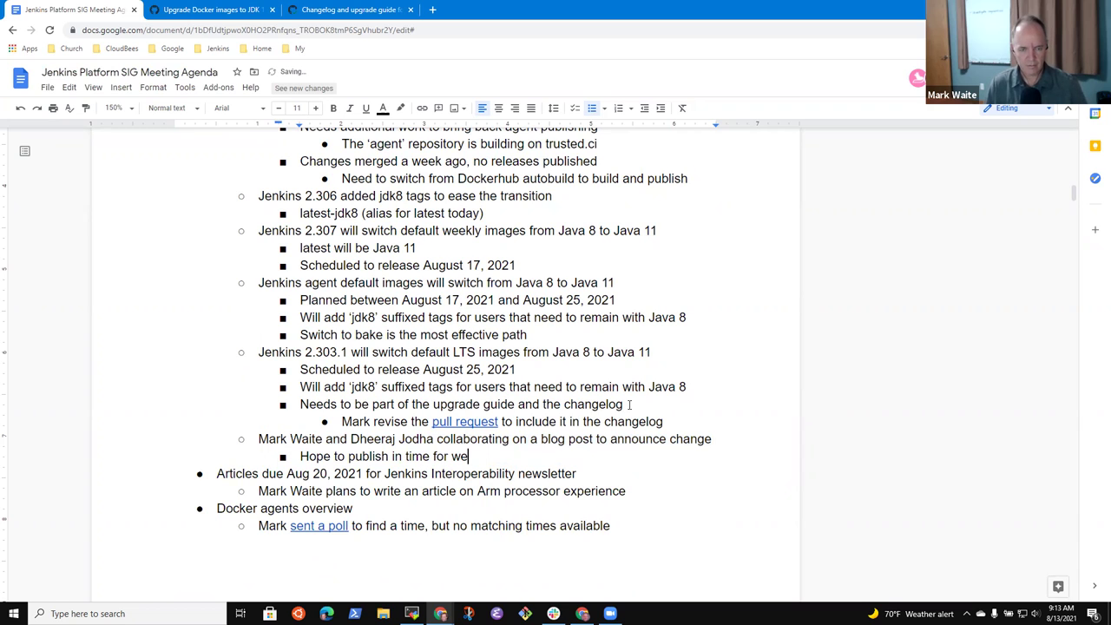
type("ekly release 2.")
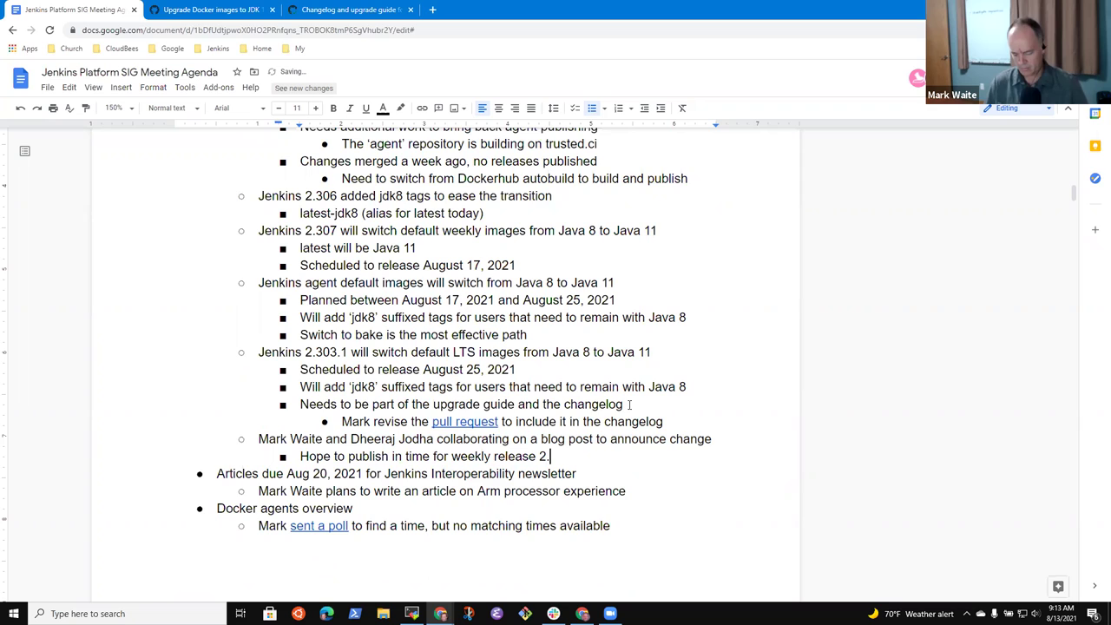
type("307")
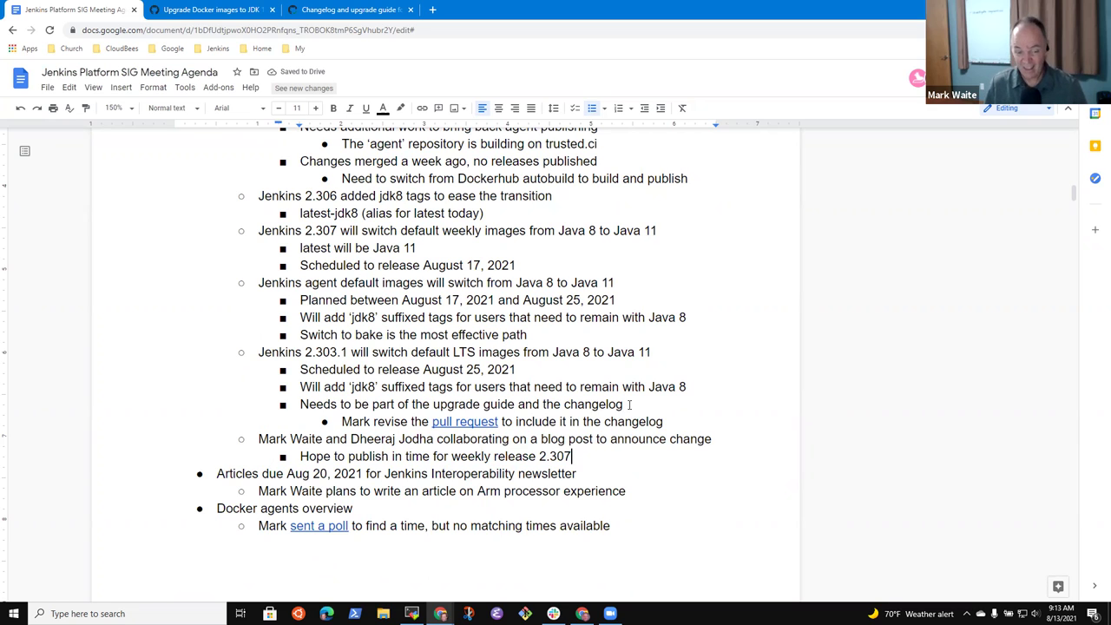
Step: Review the notes under the "Java 11 as default in all our Docker images" topic from its heading downward
key("Up")
key("Up")
key("Up")
key("Up")
key("Up")
key("Up")
key("Up")
key("Up")
key("Up")
key("Up")
key("Up")
key("Up")
key("Up")
key("Up")
key("Home")
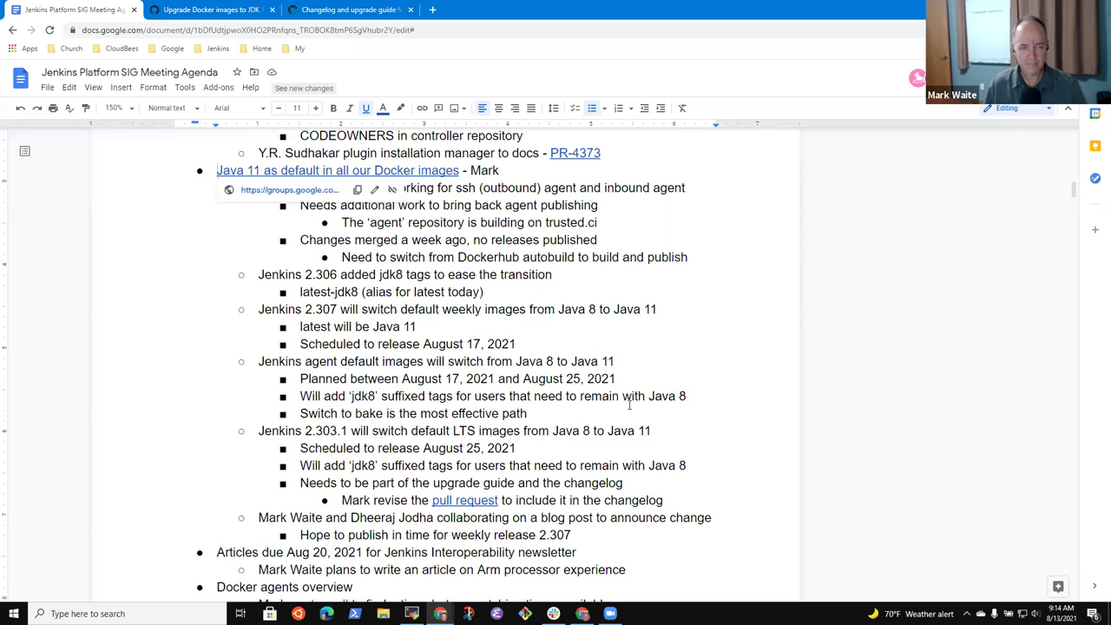
key("Down")
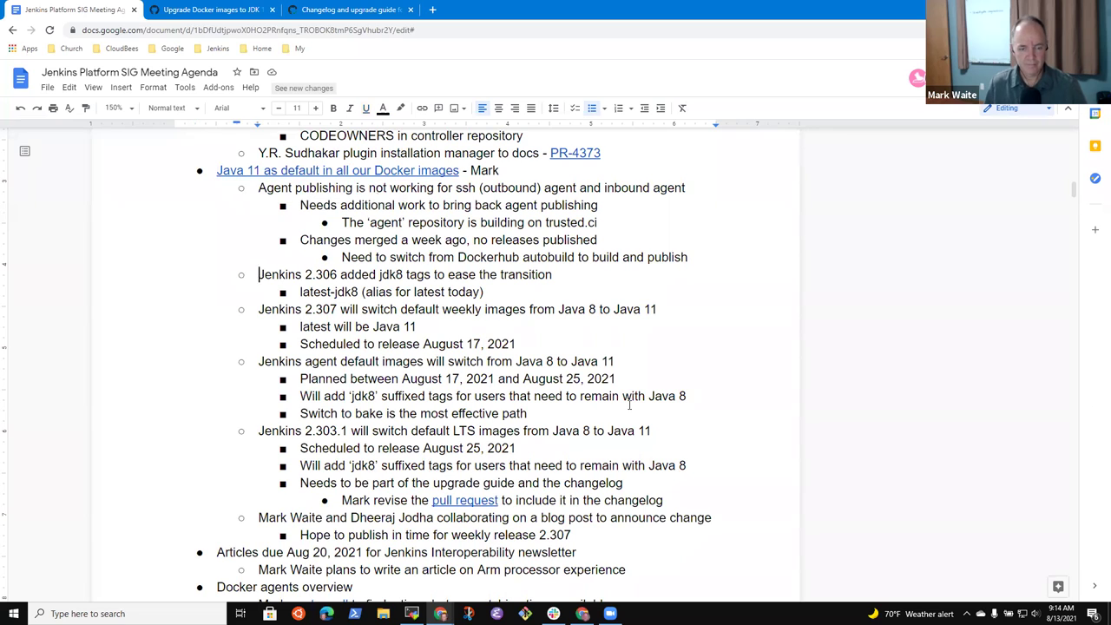
scroll(629, 405, "down", 4)
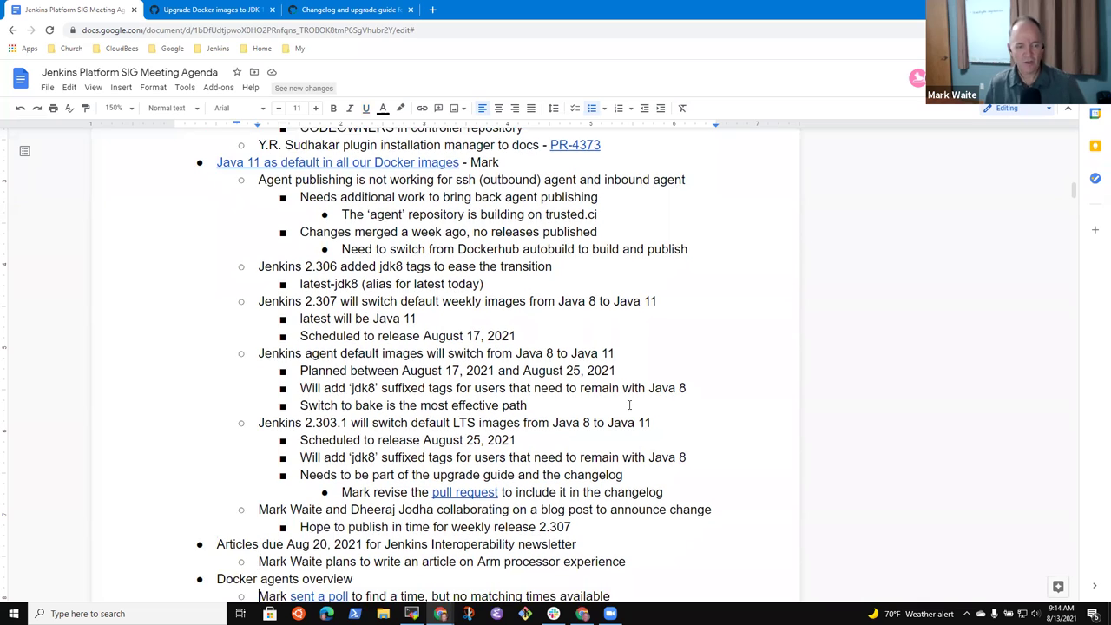
Step: Append "from CDF" to the item about articles due Aug 20, 2021 for the Jenkins Interoperability newsletter
key("Up")
key("Up")
key("Up")
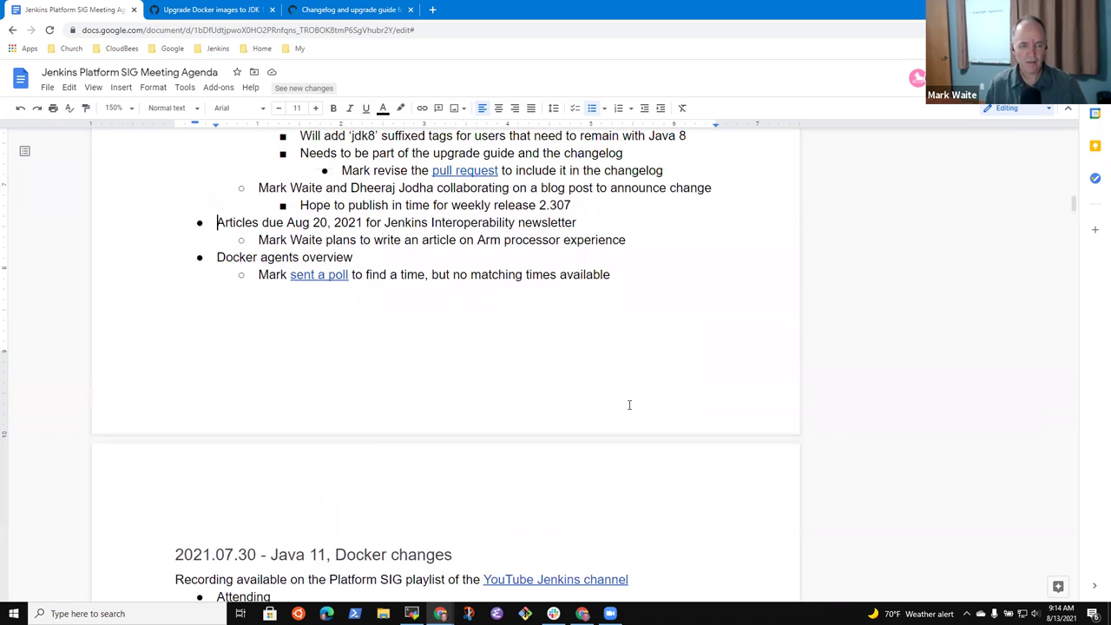
key("shift+End")
key("End")
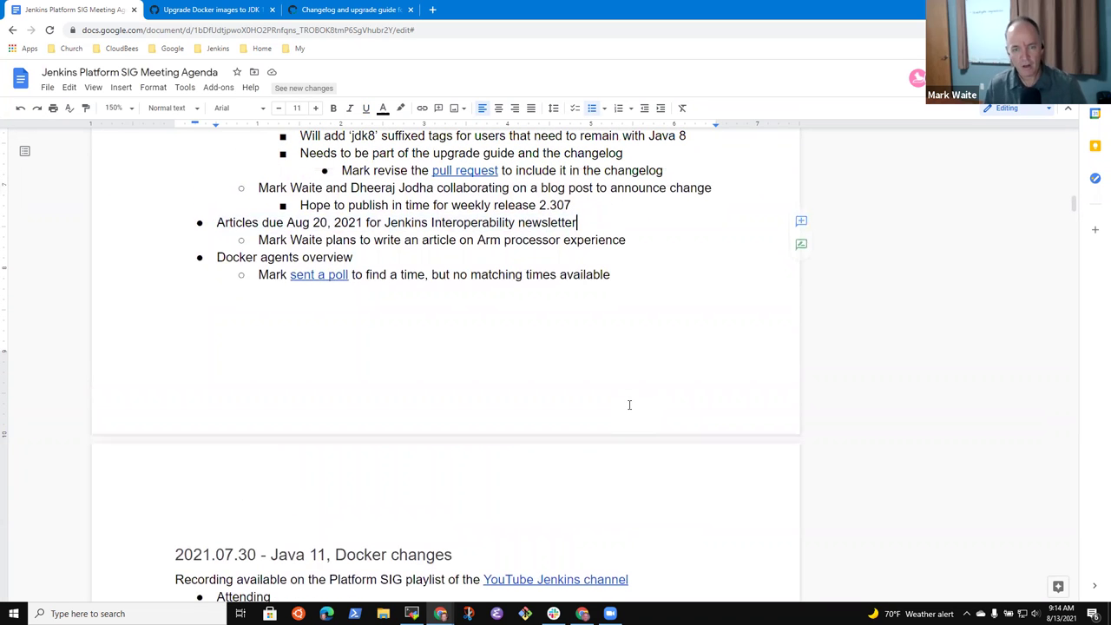
type("from CDF")
Step: Below the Arm processor article item, add a bullet with the contributor's first name and "has submitted an article on pipeline graph view plugin"
key("shift+End")
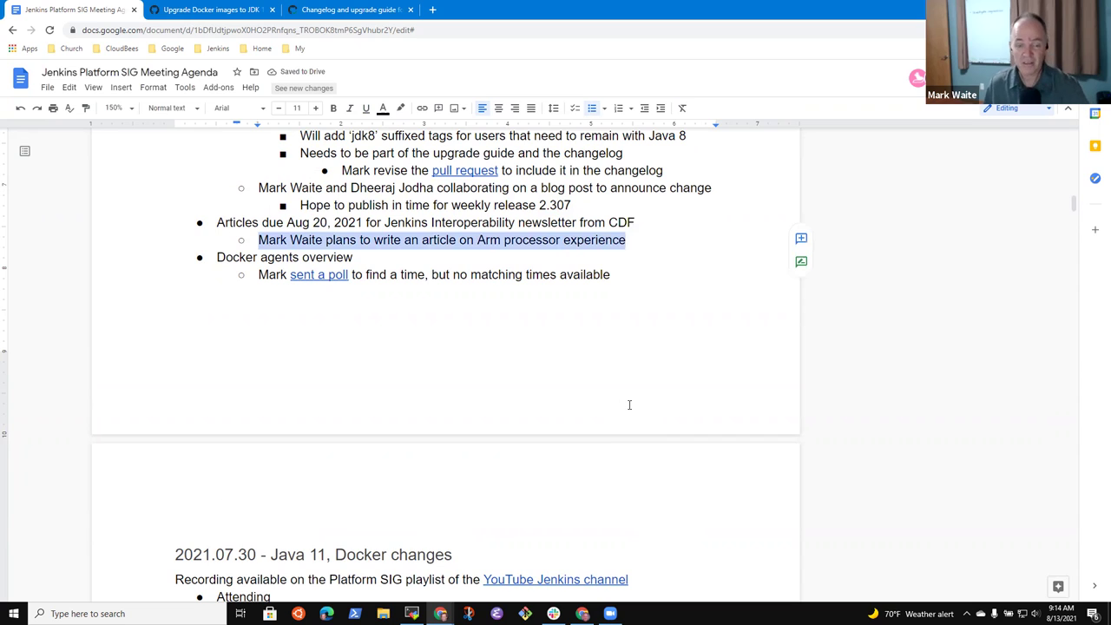
key("End")
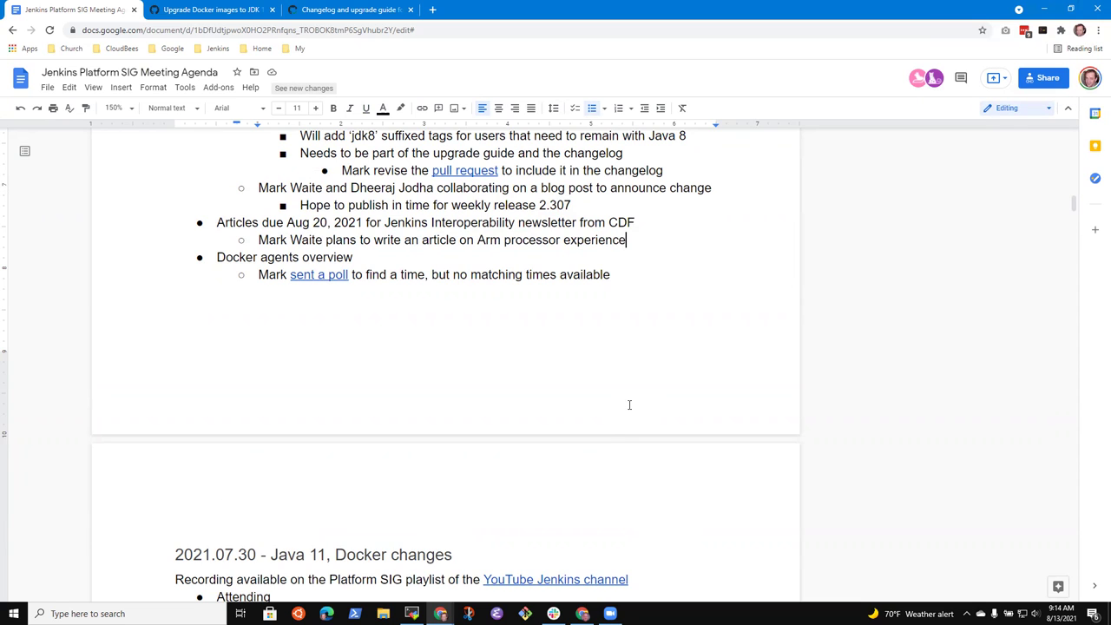
key("Return")
type("Tim")
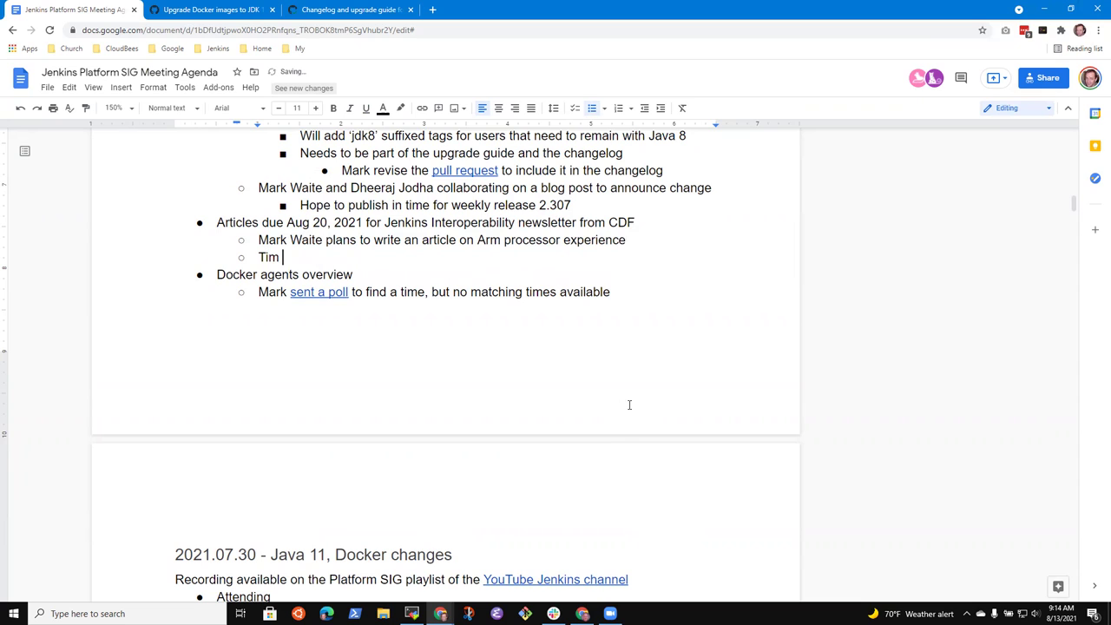
type("has submitted a")
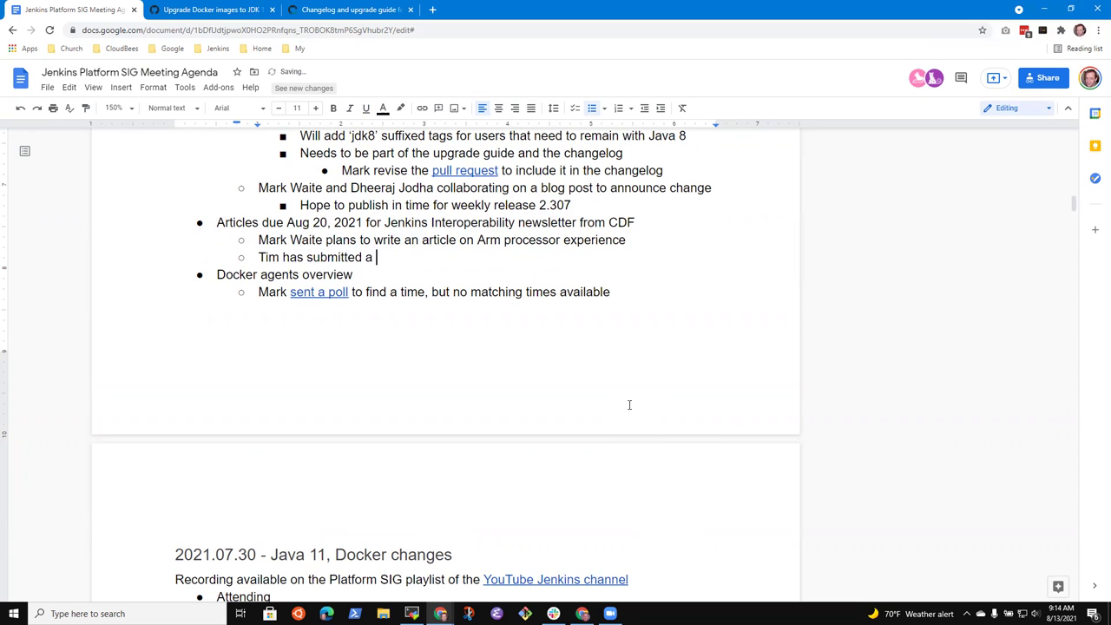
key("BackSpace")
type("n article on pipeline graph view plugin")
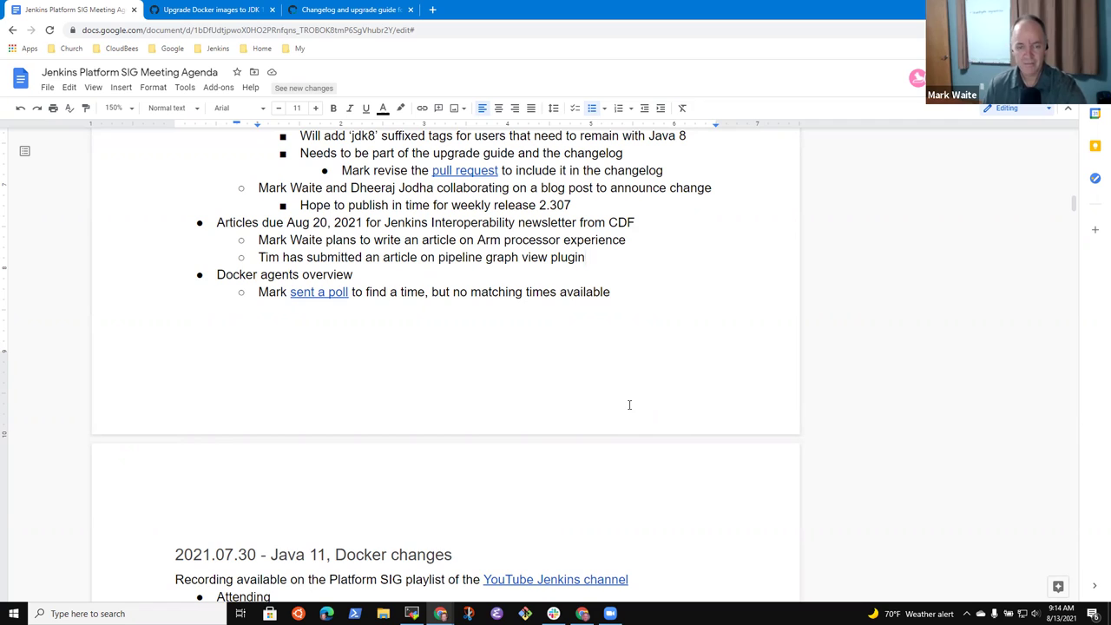
Step: Add the nested bullet "Report issues or concerns in the GitHub repository" under the pipeline graph view plugin item
key("Return")
key("Tab")
type("Report issues or con")
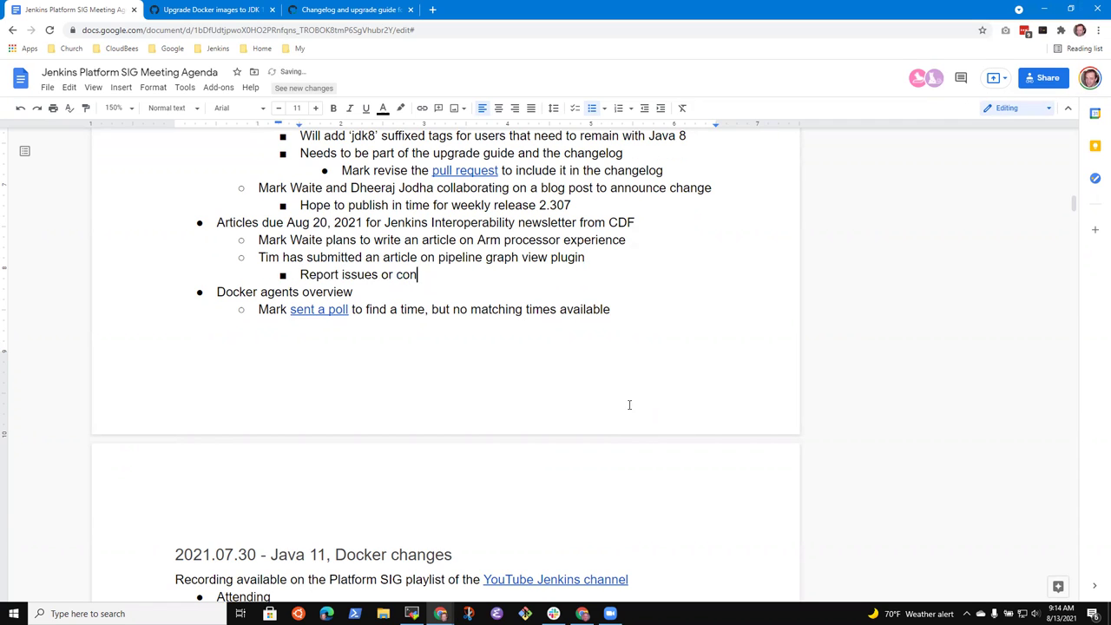
type("cerns in the Git H")
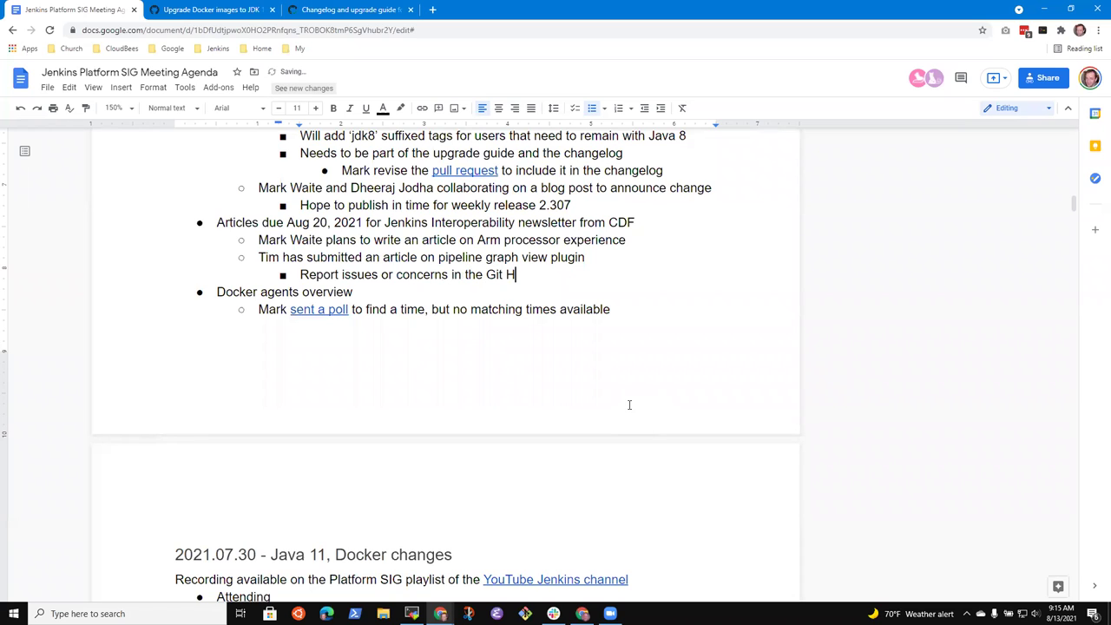
key("BackSpace")
key("BackSpace")
type("Hub repo")
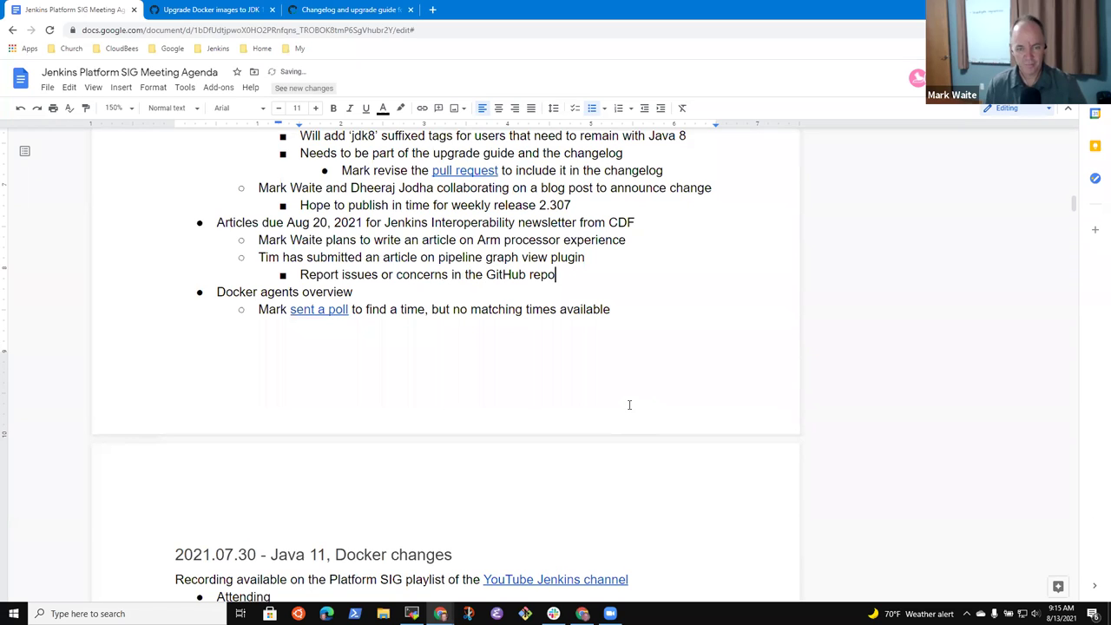
type("sitory")
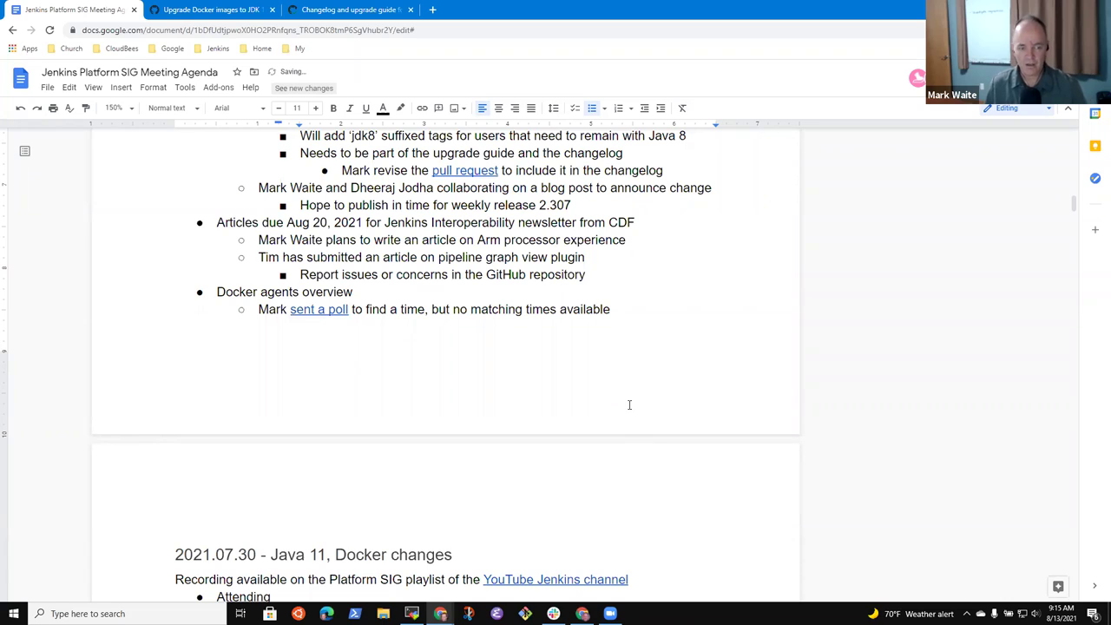
Step: Under "Docker agents overview", add a bullet after the poll item with the contributor's first name and "will share times that he is available in the future"
key("Down")
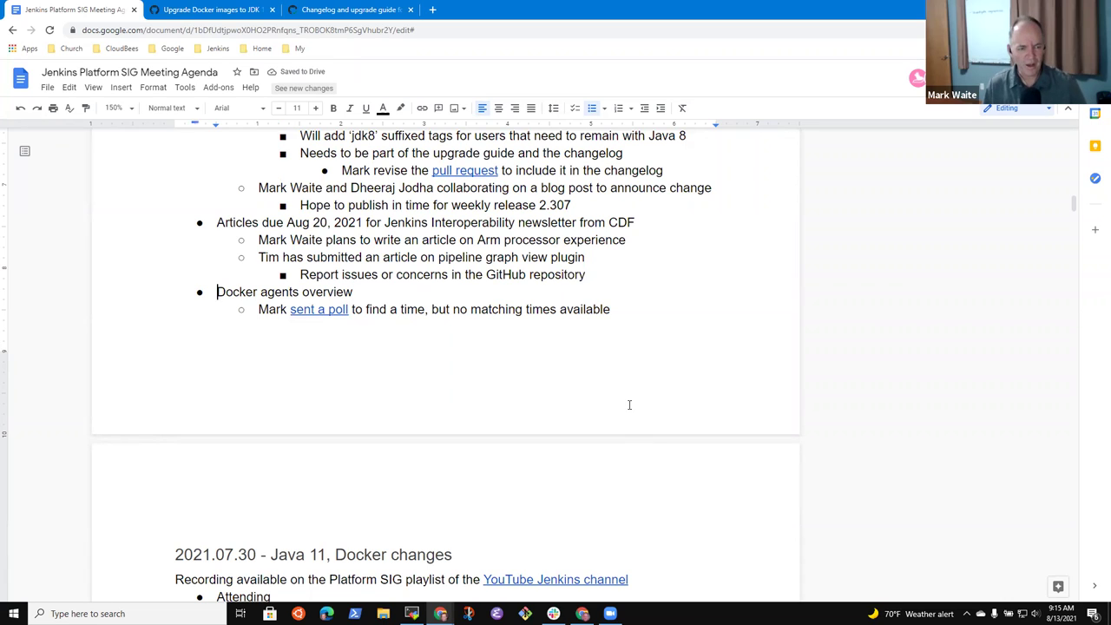
key("shift+End")
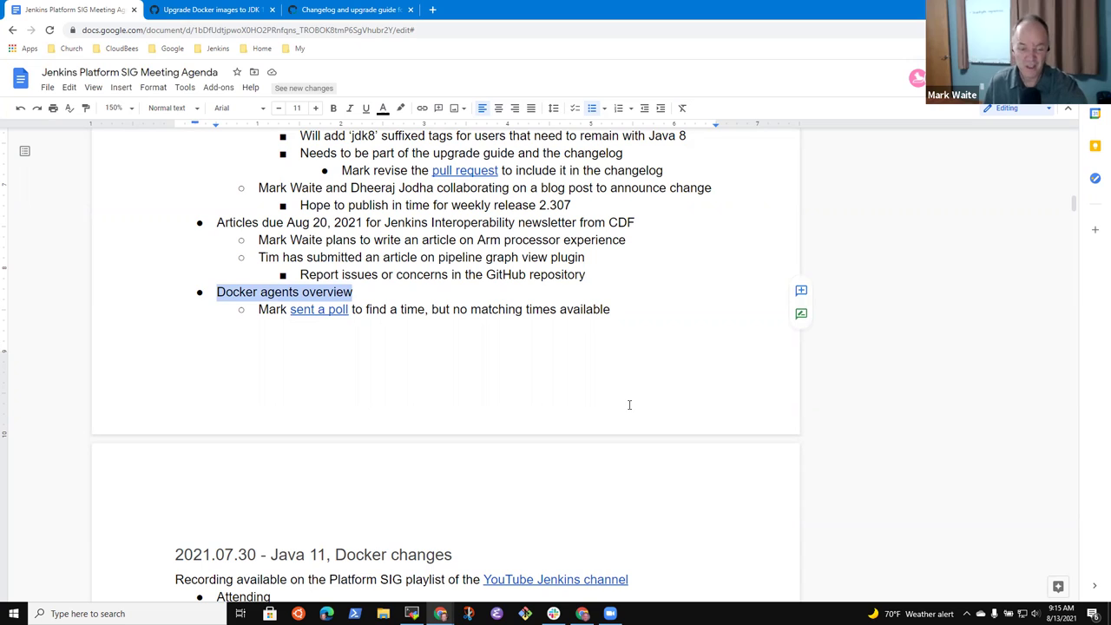
key("Down")
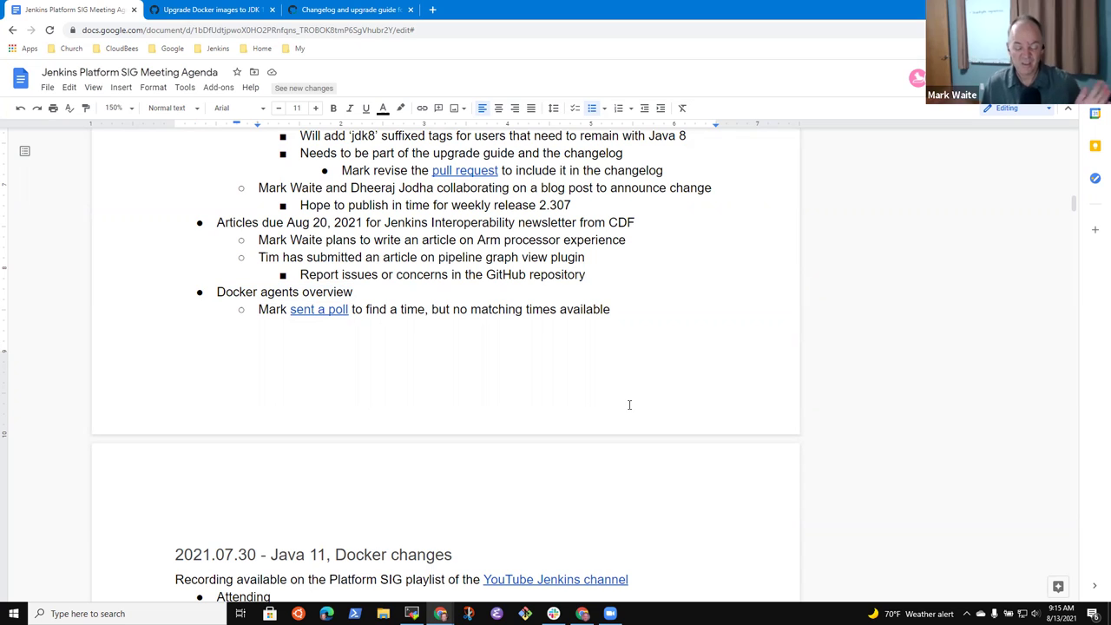
key("Return")
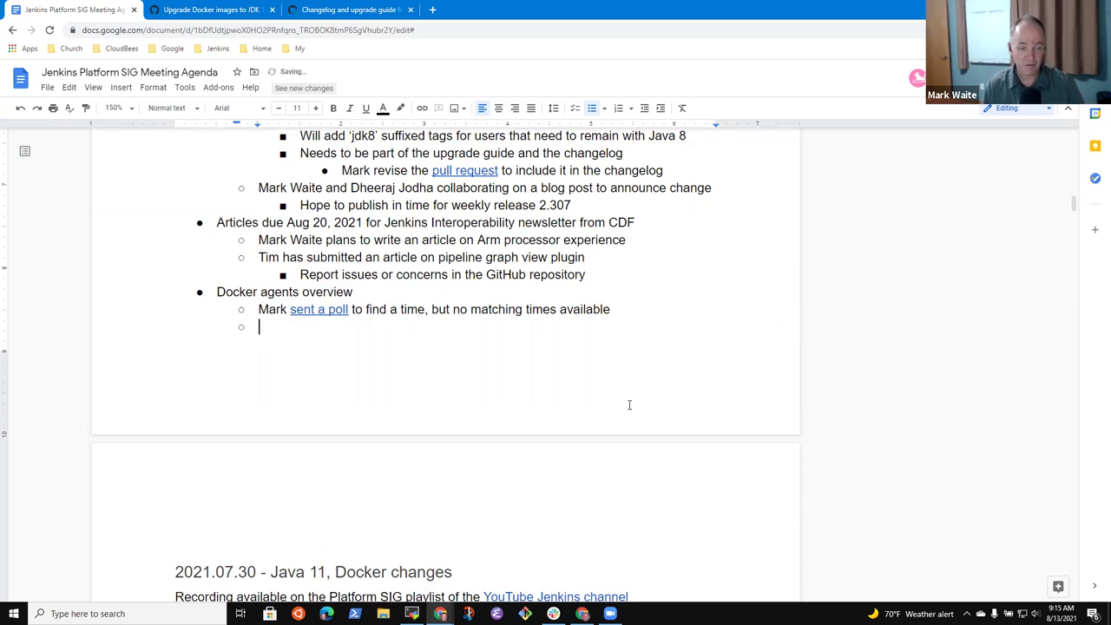
type("Oleg ")
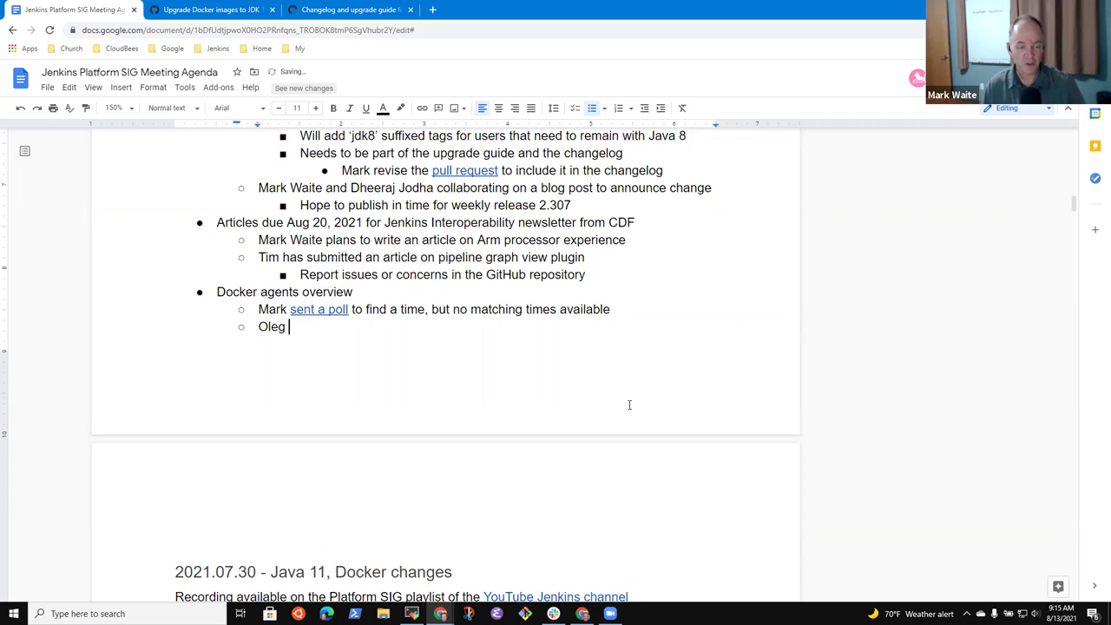
type("will share ti")
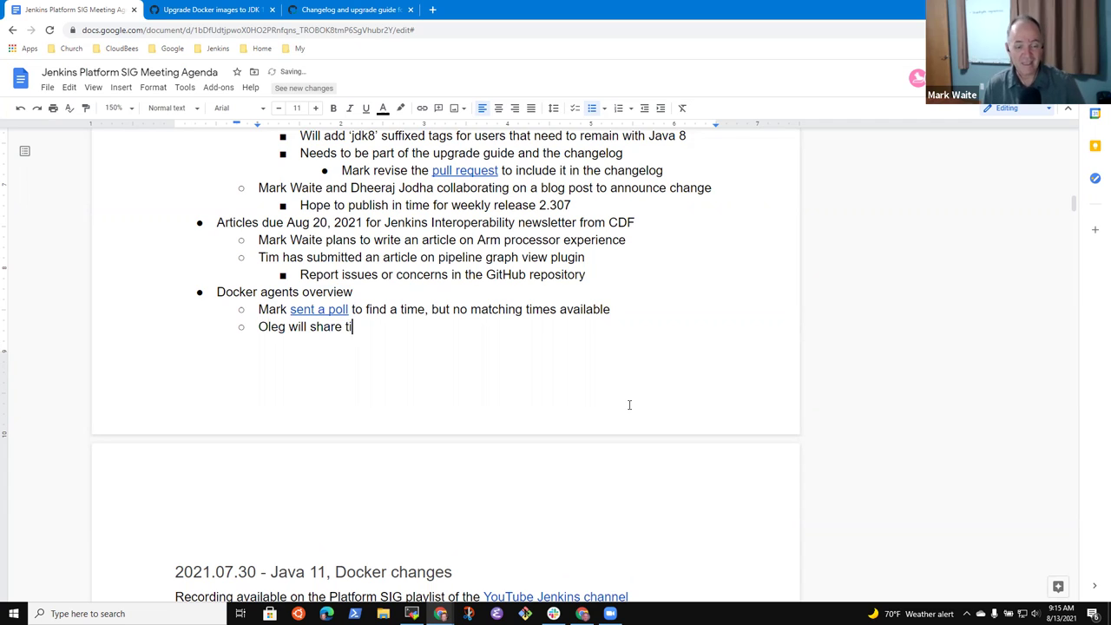
type("mes that he is")
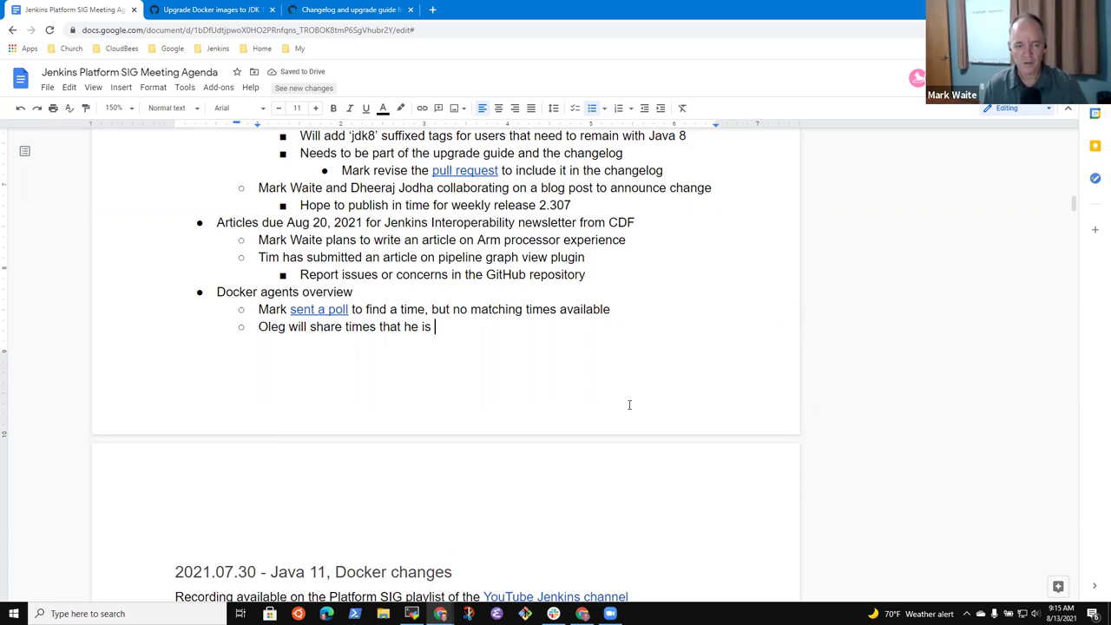
type("available")
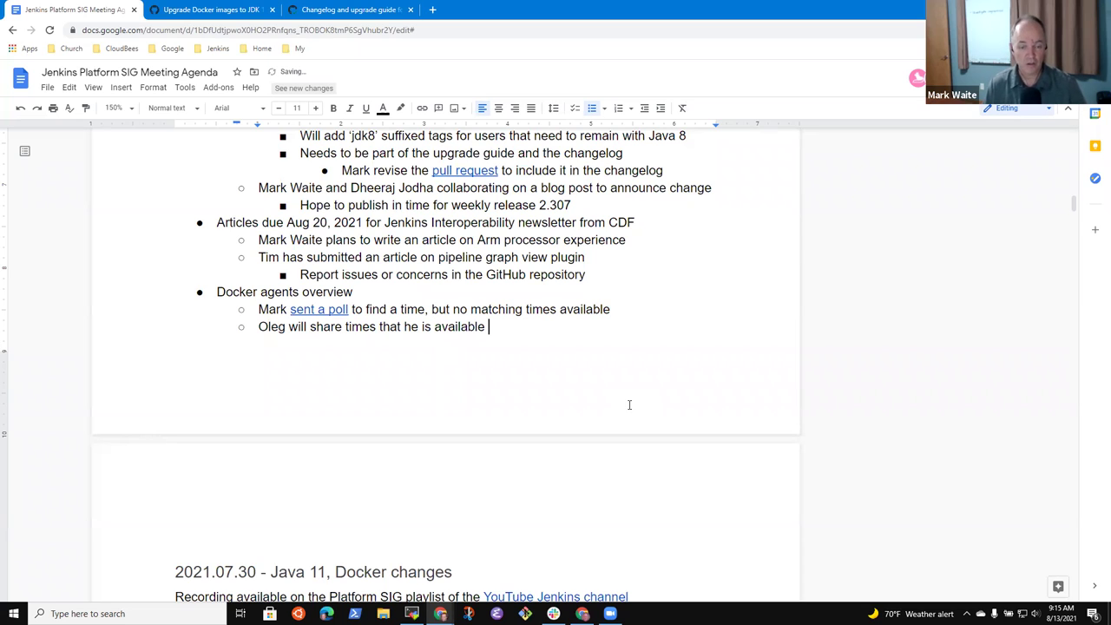
type(" in the future")
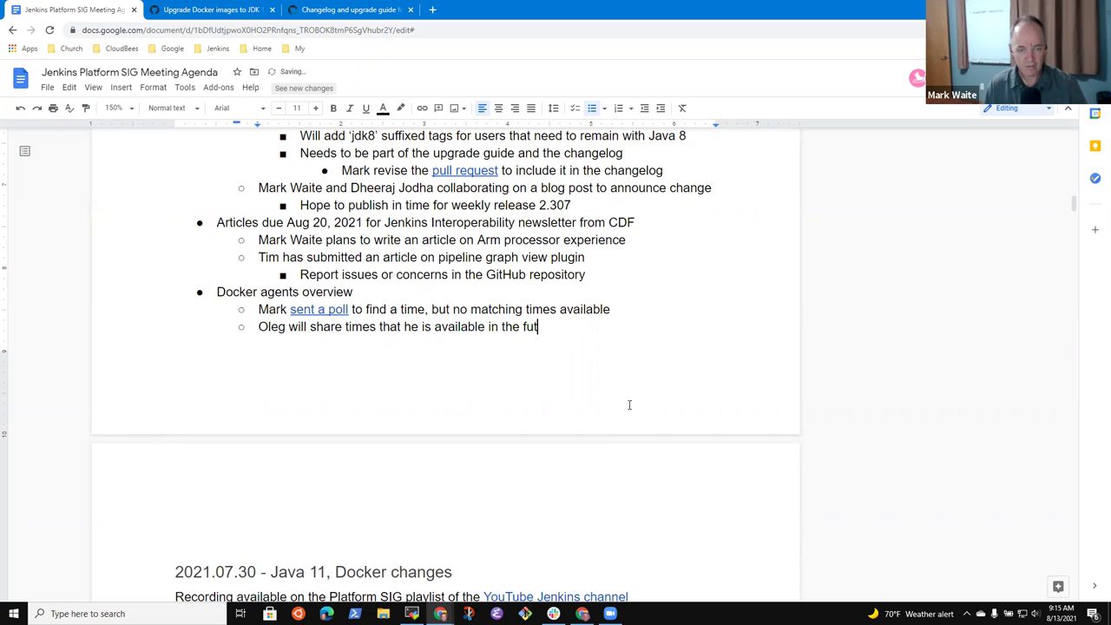
Step: Add another Docker agents bullet with the contributor's first name and "suggests that we might merge multiple repositories into a single repository"
key("Up")
key("Up")
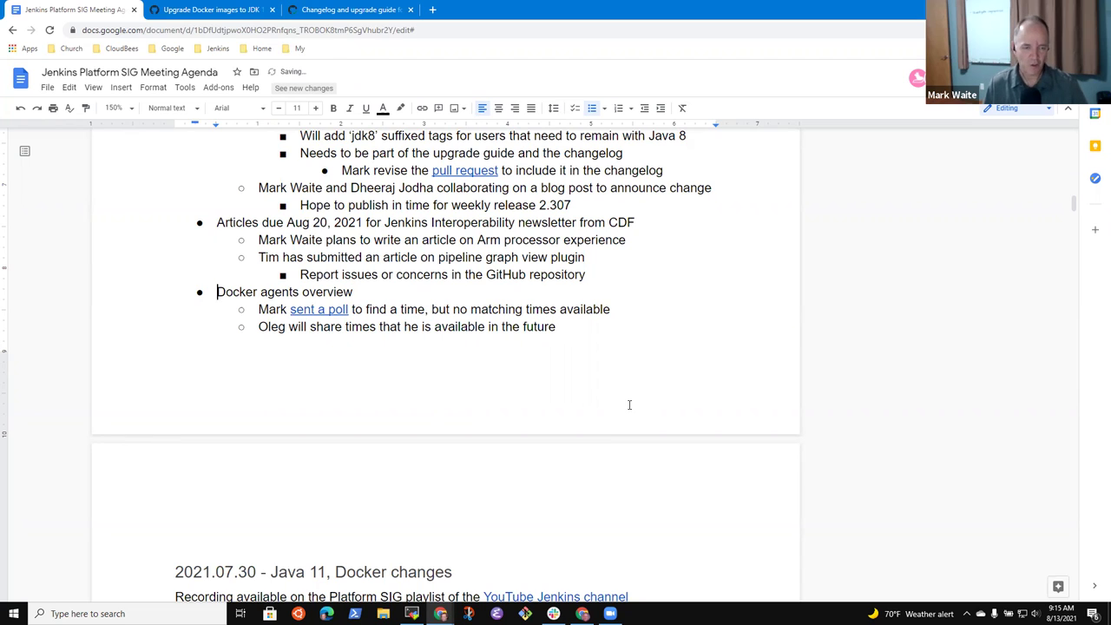
key("shift+End")
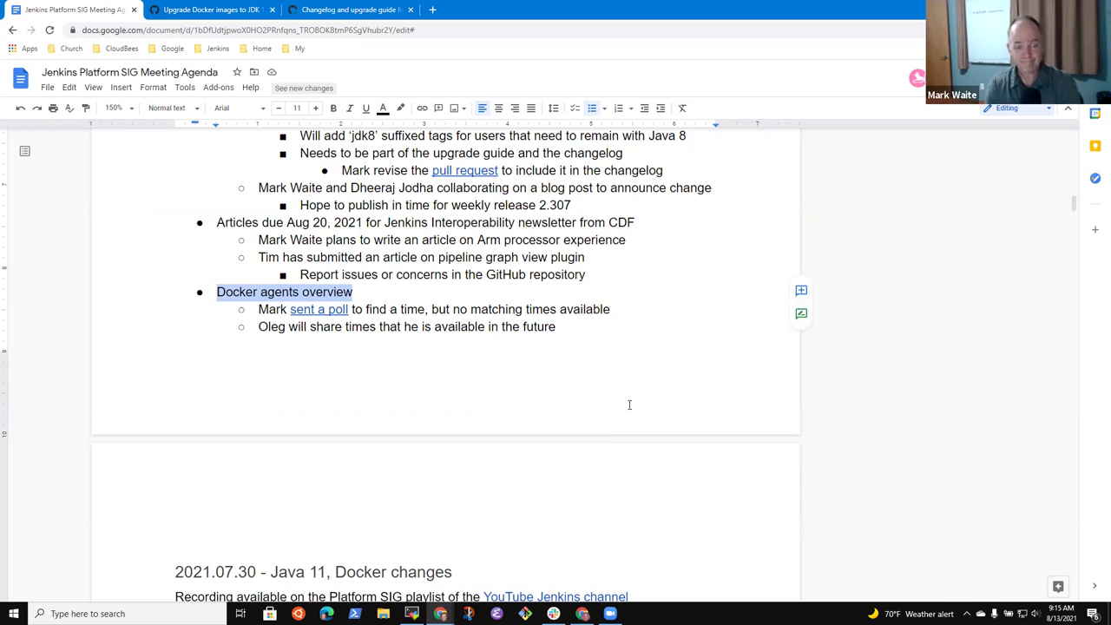
key("Down")
key("Down")
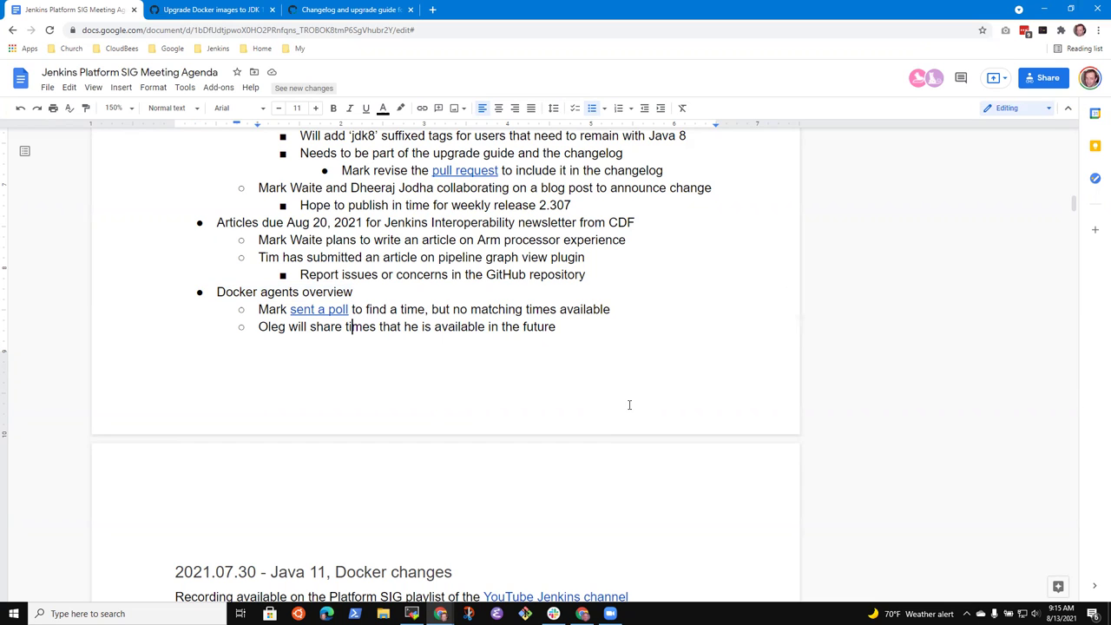
key("End")
key("Return")
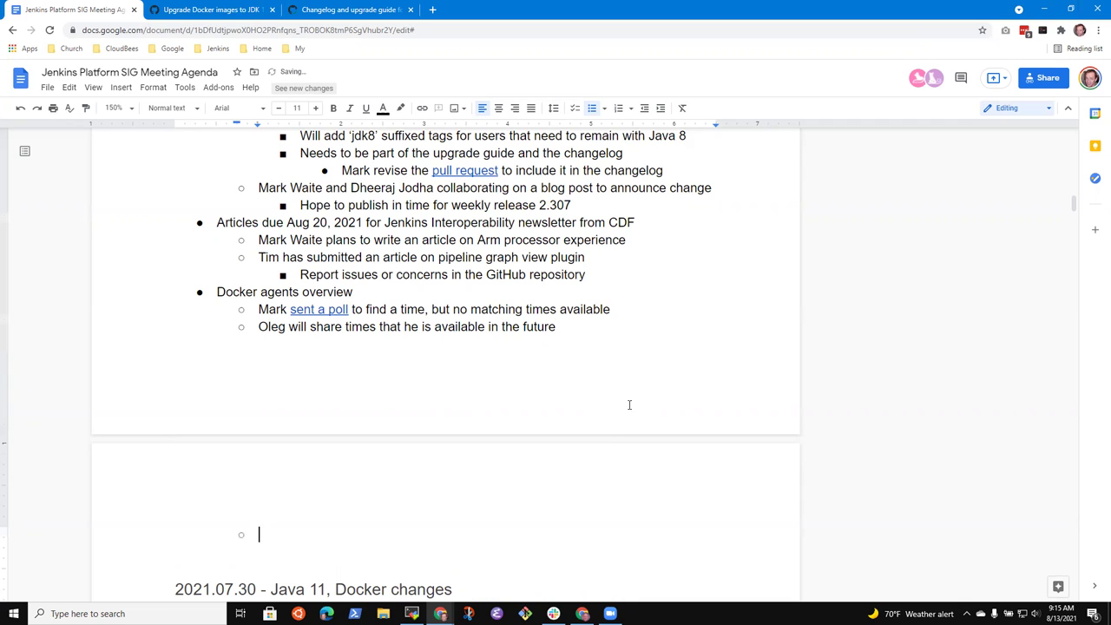
type("Damien suggests that we ")
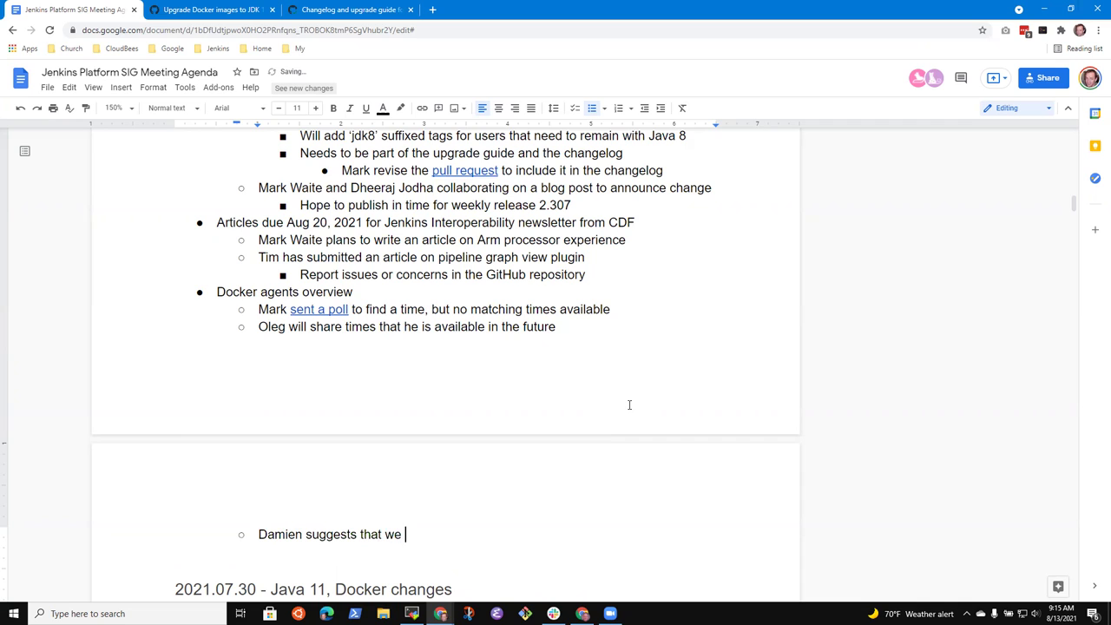
type("might merge the")
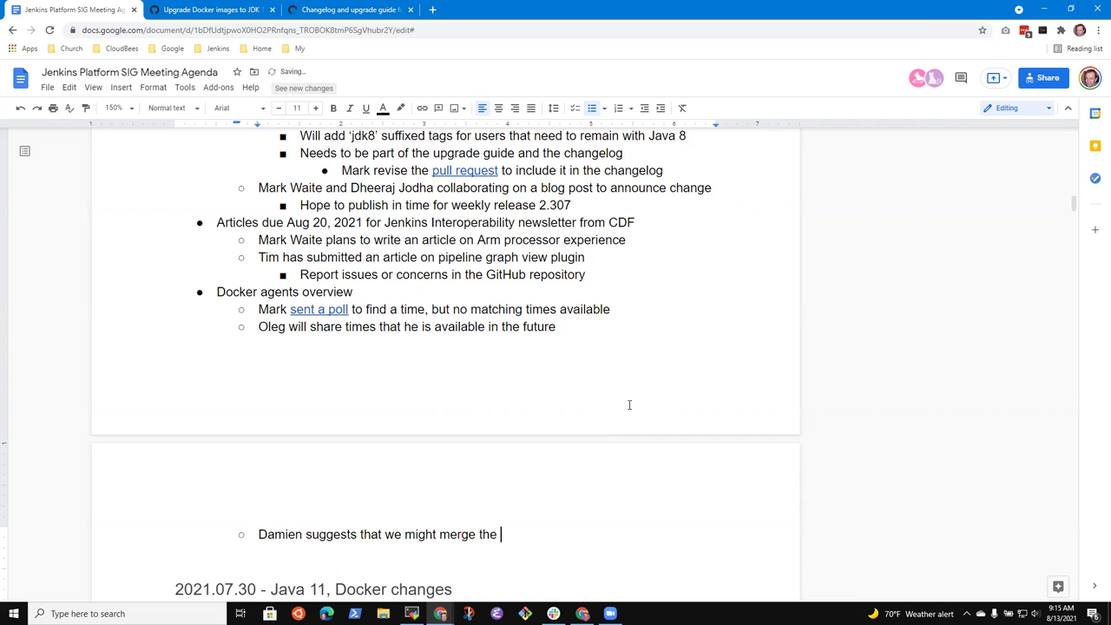
key("BackSpace")
key("BackSpace")
key("BackSpace")
key("BackSpace")
type("multiple repositori")
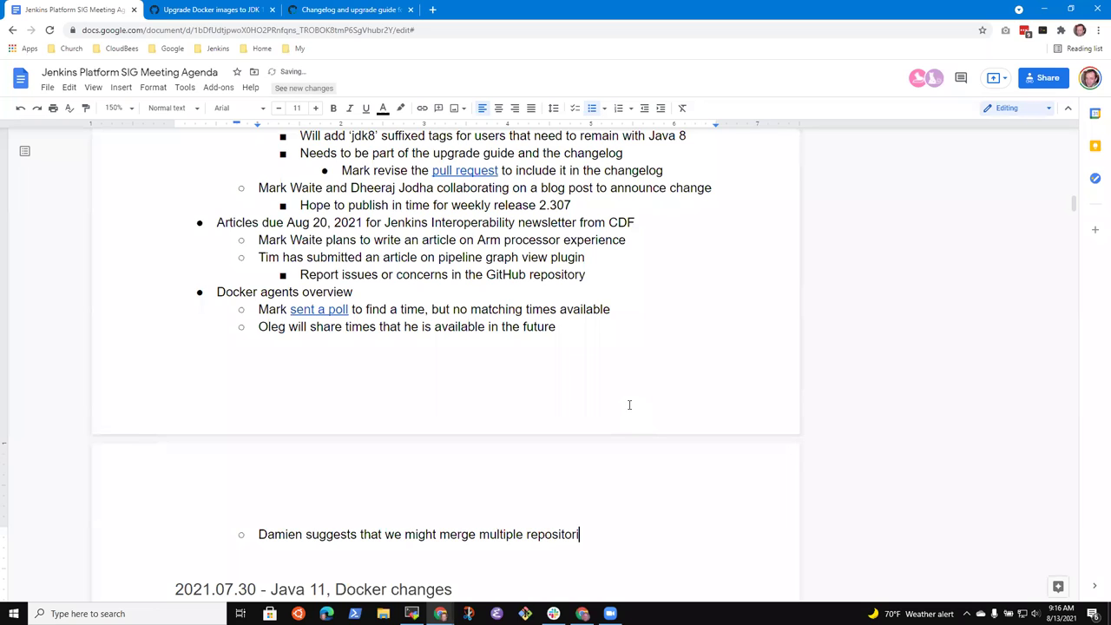
type("es into a single repository and leverg")
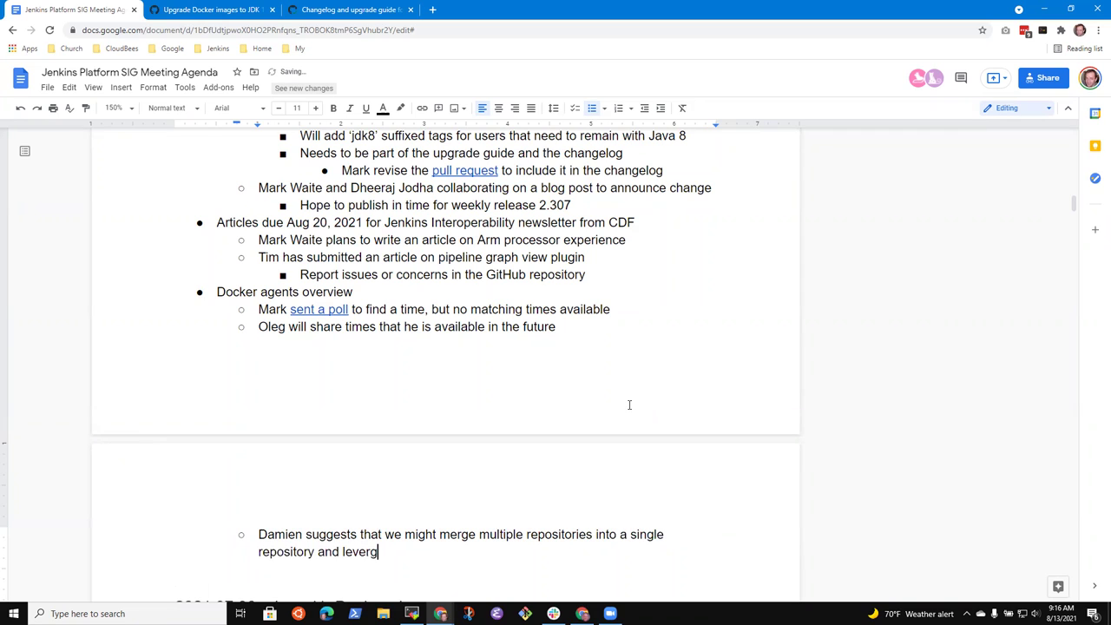
Step: Complete the repository merging bullet so it ends with "and leverage faster builds with docker buildx bake"
key("BackSpace")
type("age faster builds")
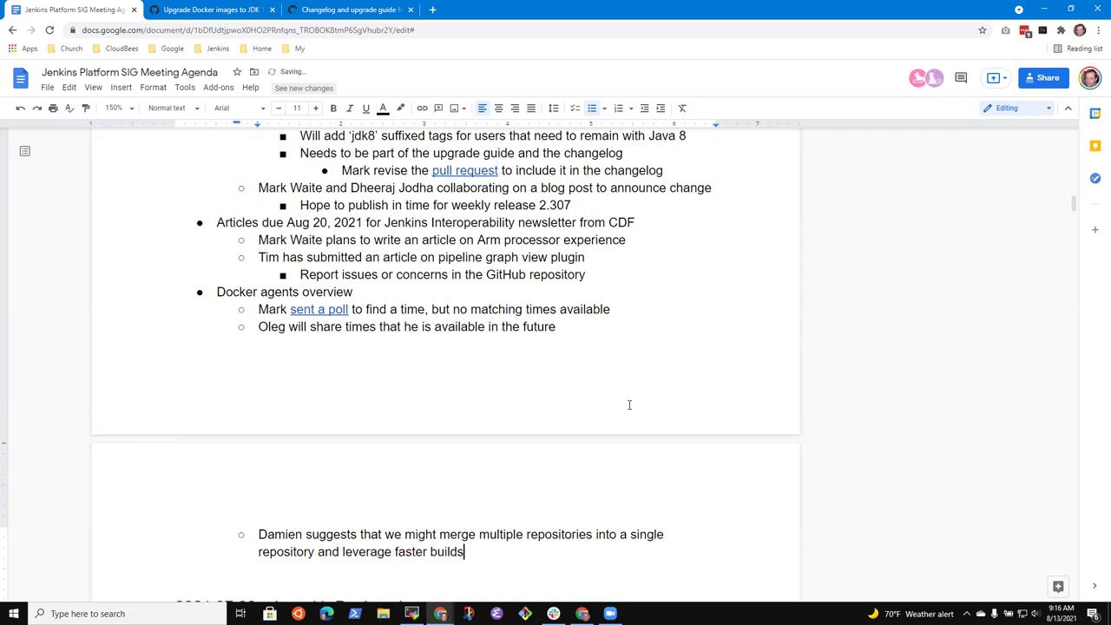
type(" with Docker buio")
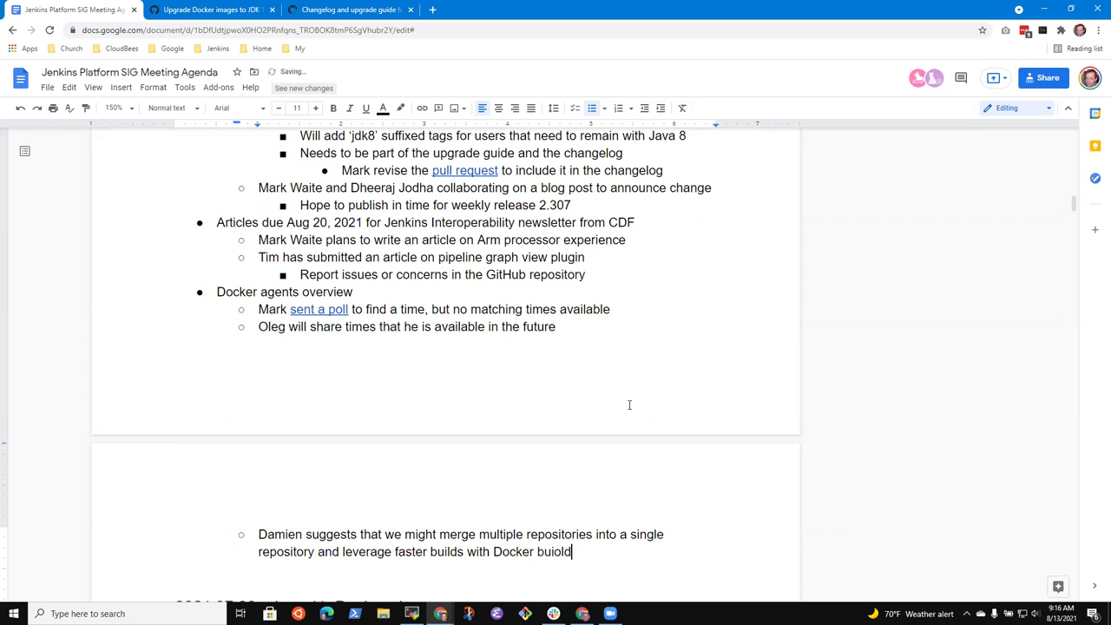
key("BackSpace")
type("ldx bake")
key("BackSpace")
type("d")
key("Left")
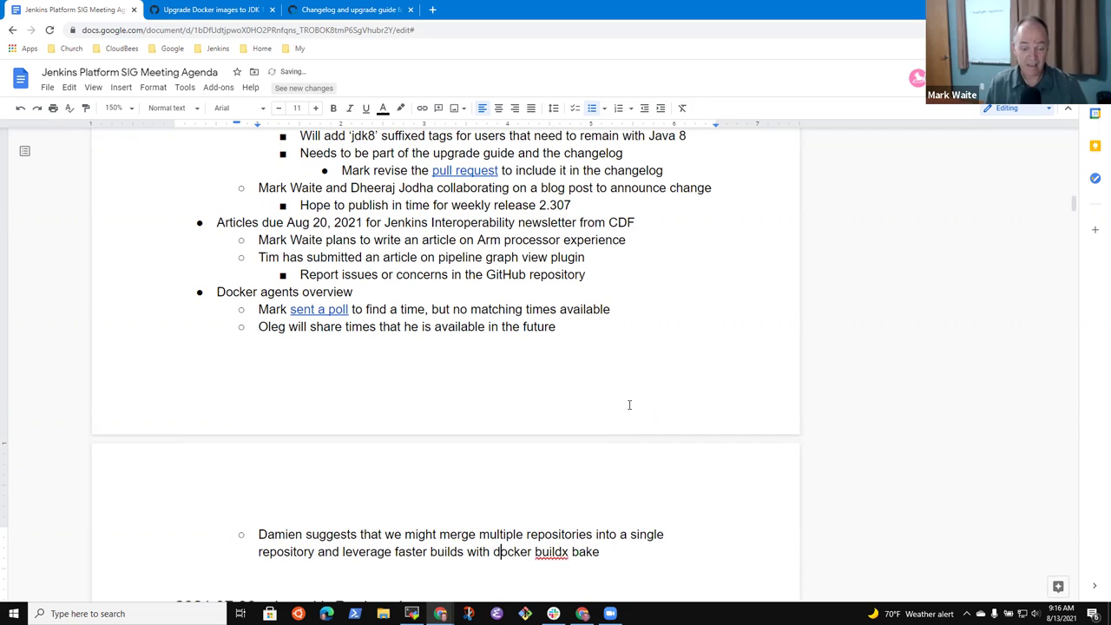
Step: Add the nested bullet "Discussion in the mailing list" under the docker buildx bake suggestion
key("End")
key("Return")
key("Tab")
type("Discussion jn")
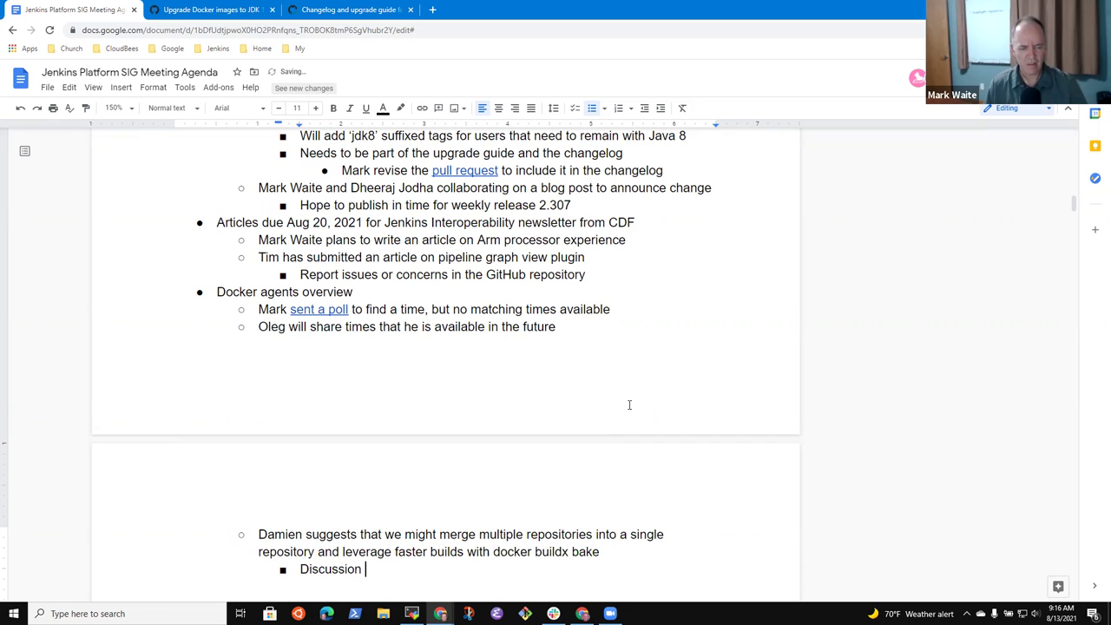
key("BackSpace")
key("BackSpace")
key("BackSpace")
type("in th")
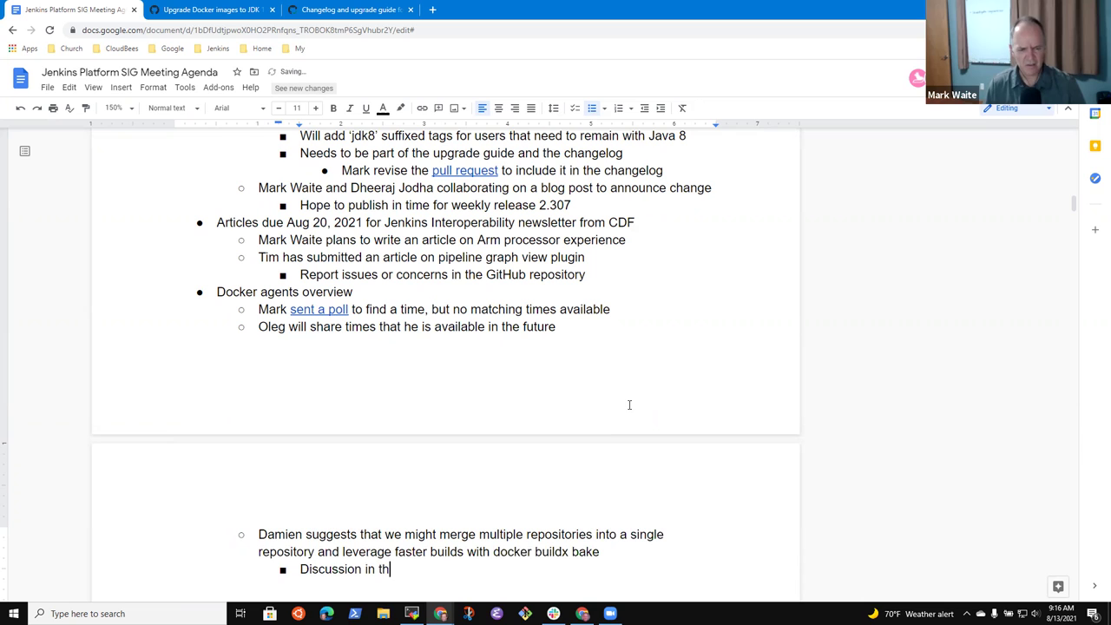
type("e mailing list")
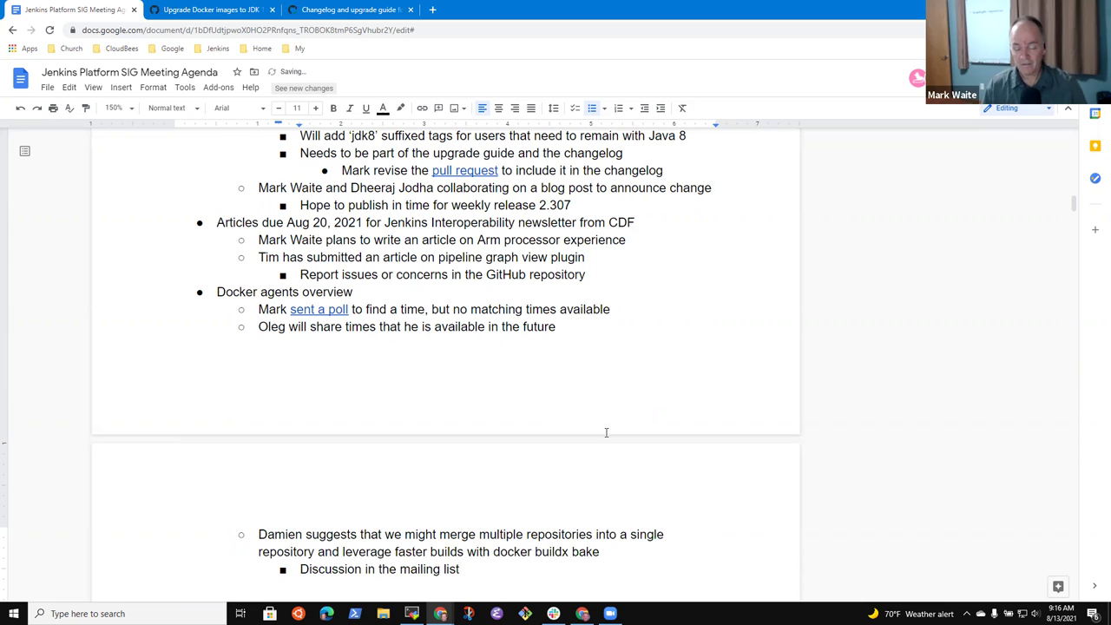
Step: Review the docker buildx bake suggestion and the notes under "Docker agents overview"
scroll(629, 405, "down", 4)
left_click(465, 310)
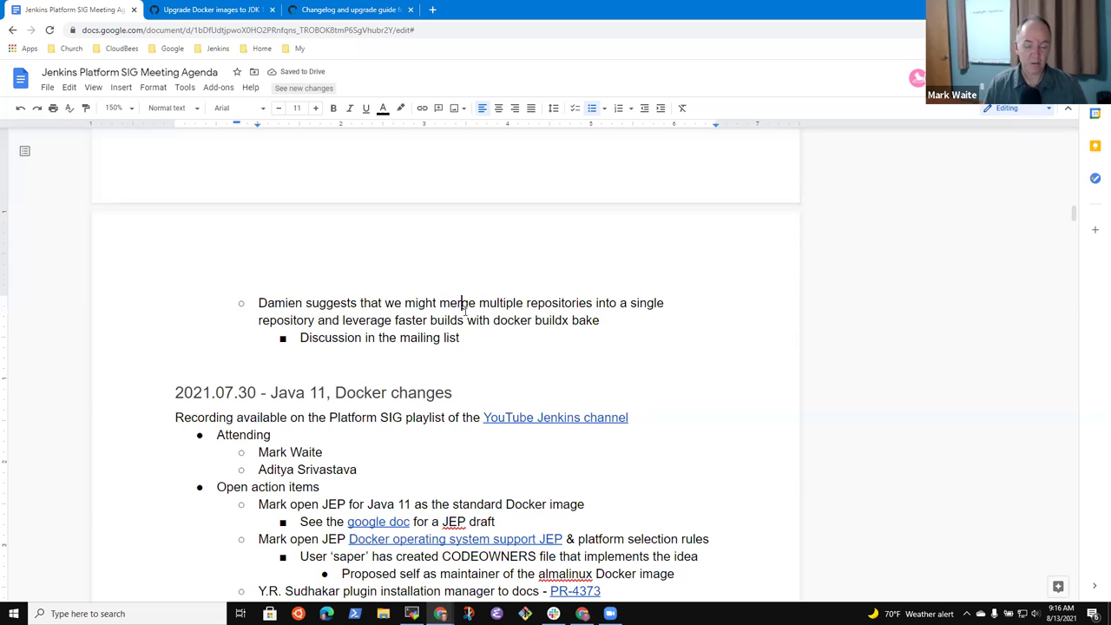
key("ctrl+Right")
key("ctrl+Right")
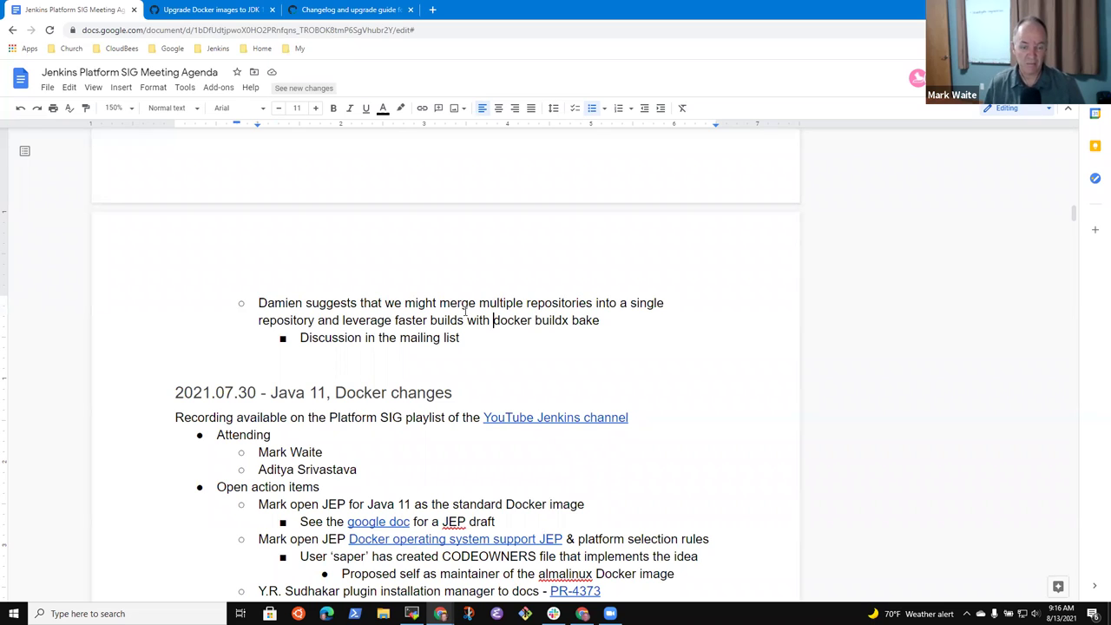
key("shift+End")
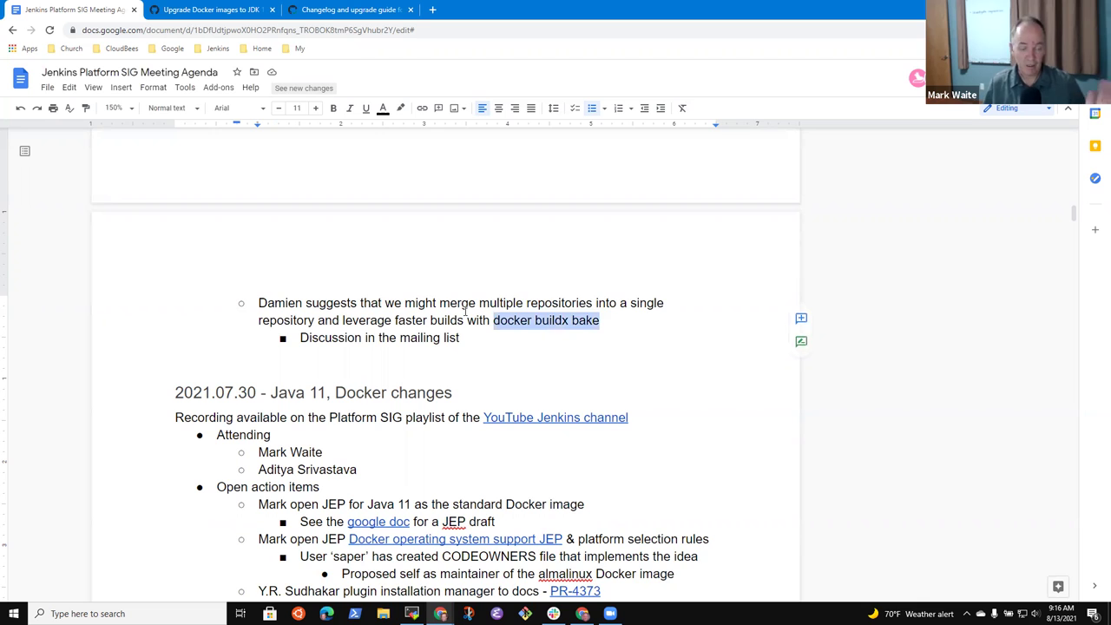
key("Up")
key("Up")
key("Up")
key("Up")
key("Up")
key("Up")
key("Up")
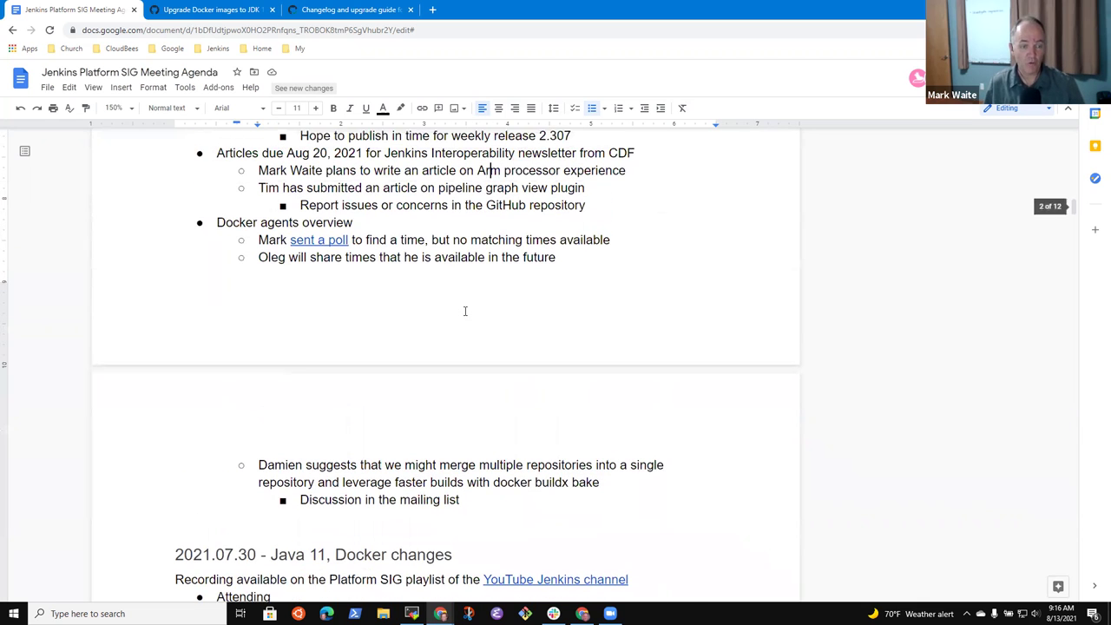
key("Down")
key("Down")
key("Down")
key("Home")
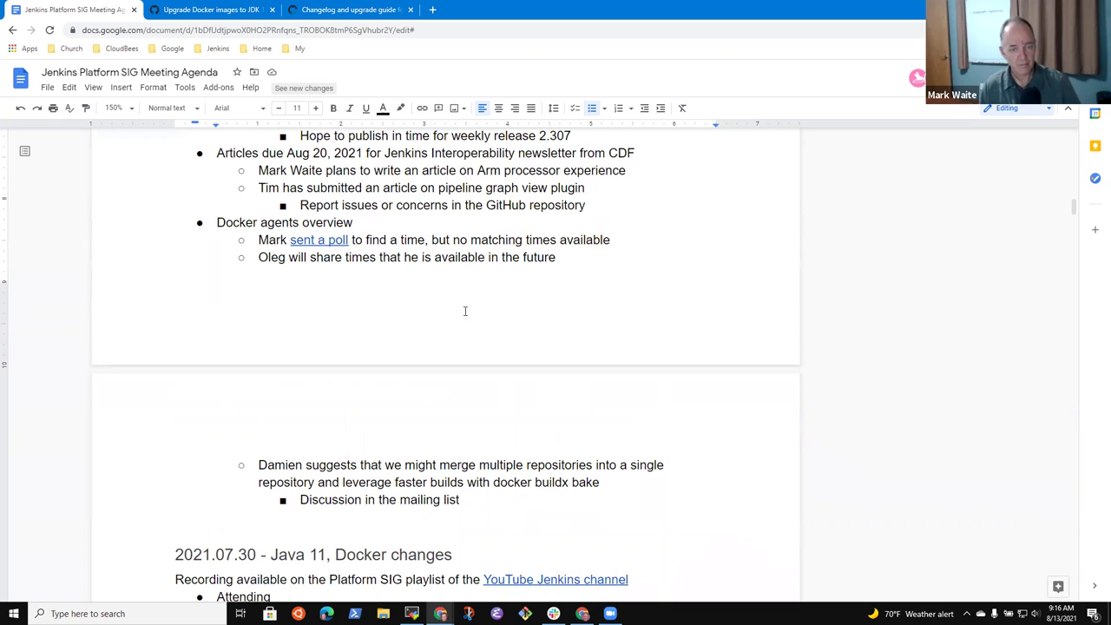
Step: Append "lead by" and the contributor's first name to the "Discussion in the mailing list" bullet
key("Down")
key("Down")
key("Down")
key("Down")
key("Down")
scroll(464, 311, "down", 1)
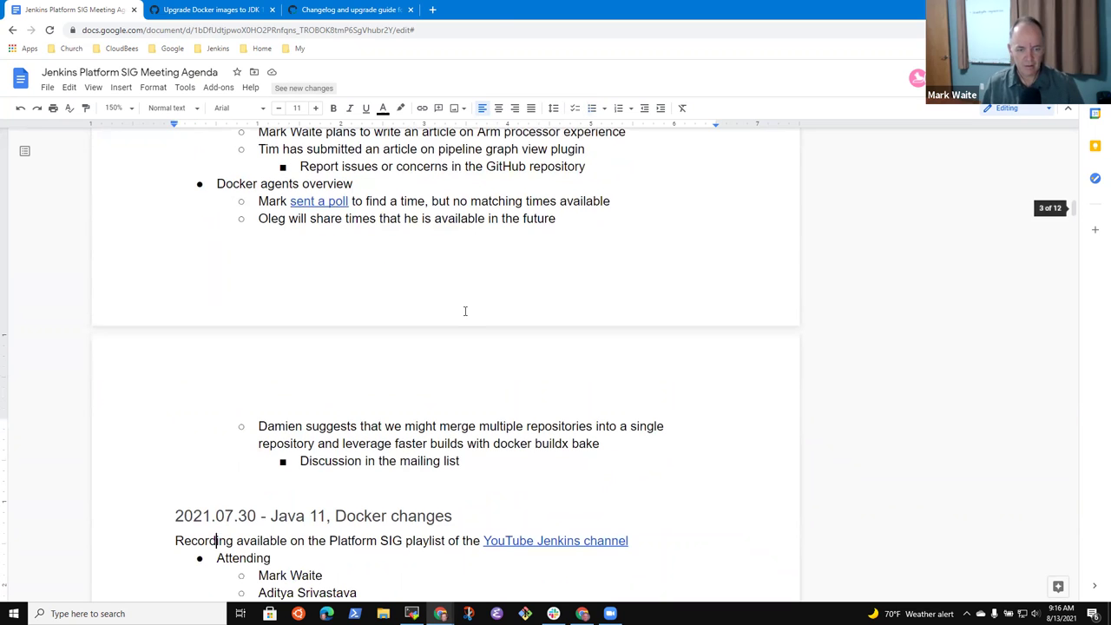
key("End")
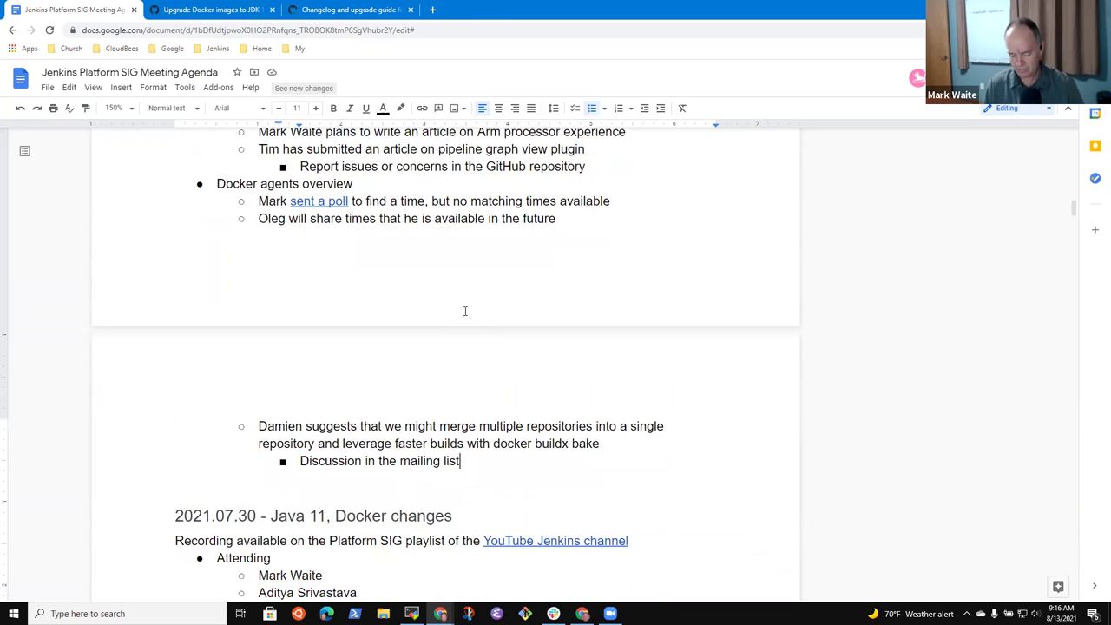
type("lead by Damien")
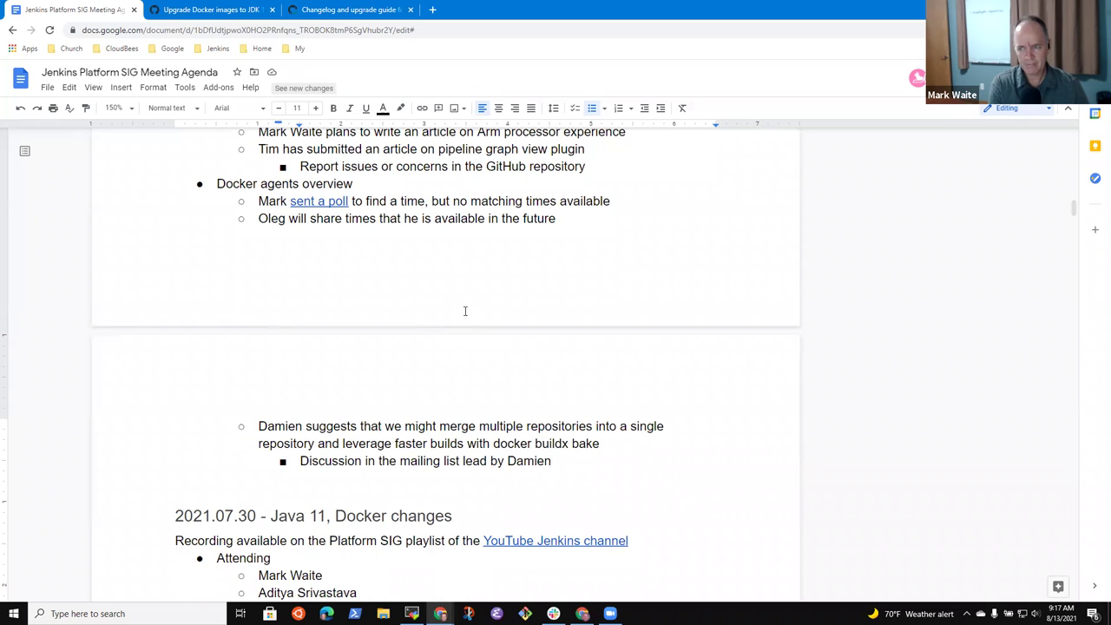
Step: Add a top-level bullet with the requester's first name and "asked for faster docker builds a few weeks ago, avoiding long waits"
key("Return")
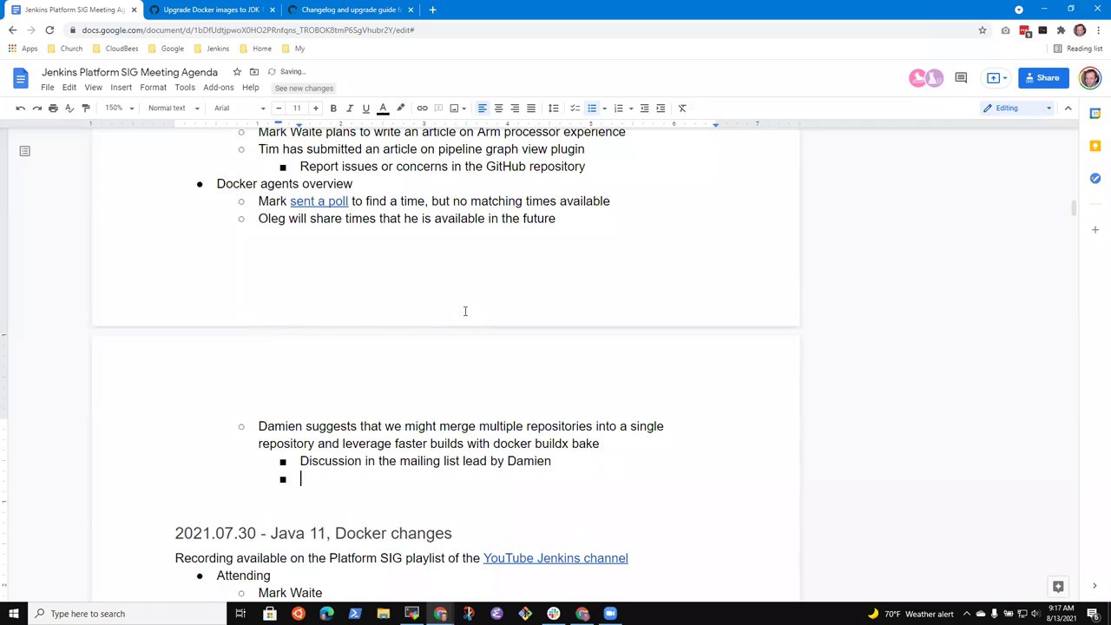
key("shift+Tab")
key("shift+Tab")
type("Daniel asked for faster docker builds a few weeks ago, avoiding ")
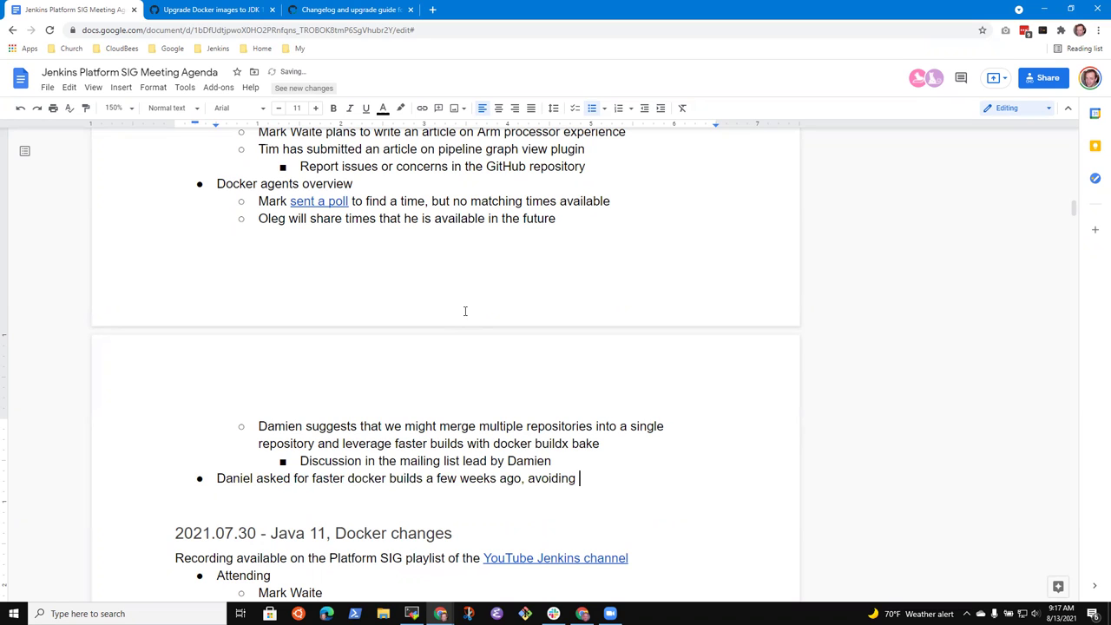
type("long waits")
Step: Under the faster docker builds item, add a nested bullet with the requester's first name and "says thanks for the faster Docker builds"
key("Return")
key("Tab")
scroll(466, 312, "down", 2)
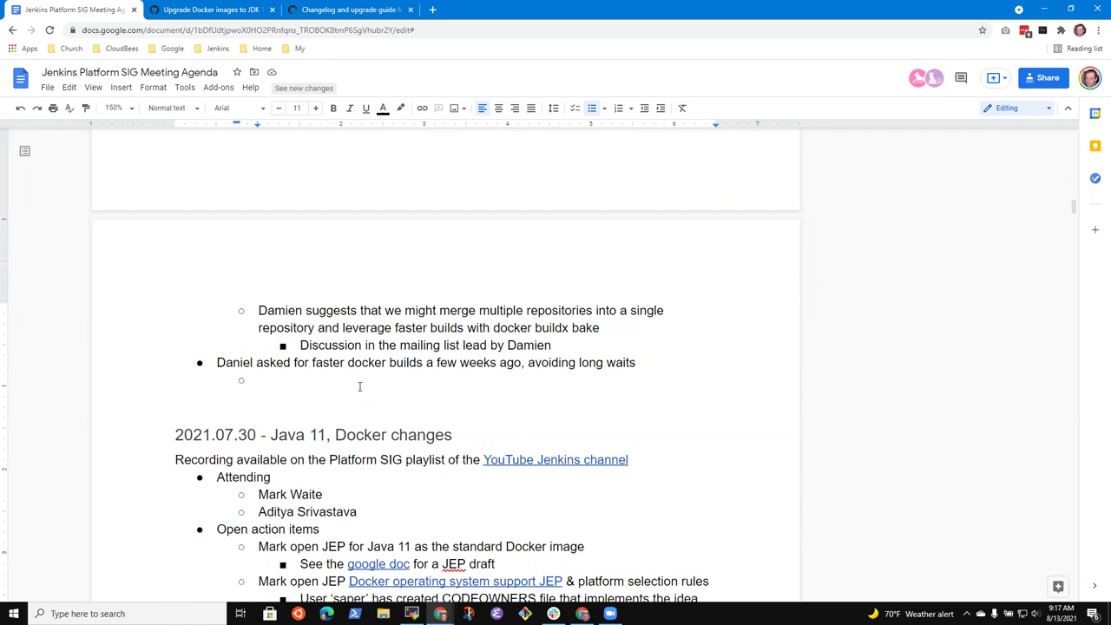
type("Daniel says thanks for the faster")
key("ctrl+BackSpace")
type("faster docker buil")
key("ctrl+BackSpace")
type("Docker builds")
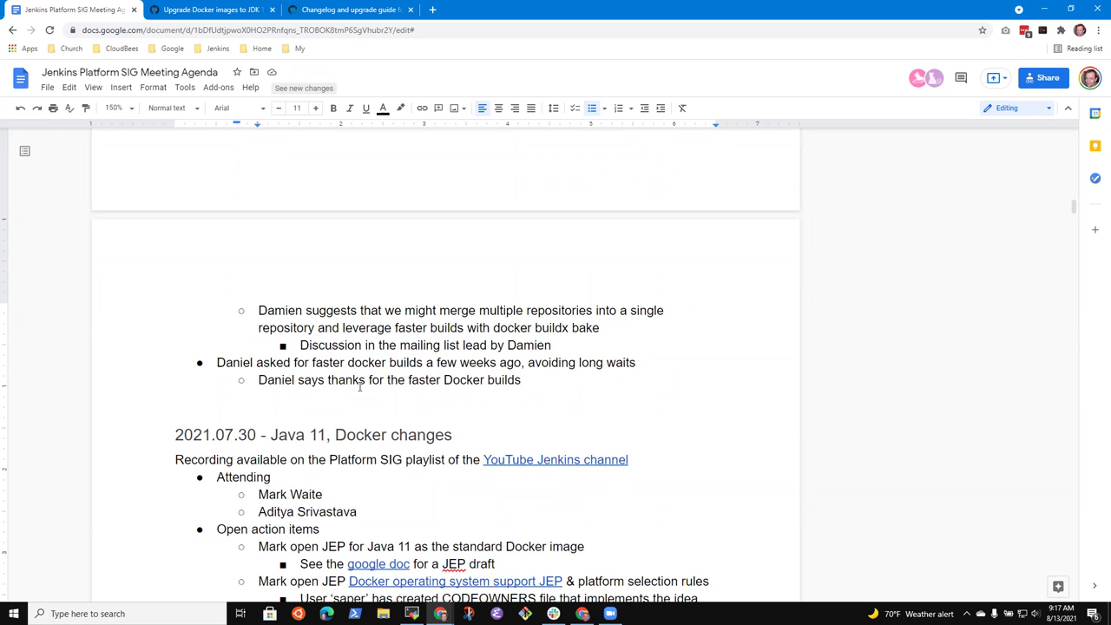
Step: Under the faster docker builds item, add a nested bullet reading "Windows publishing is very large and single threaded"
key("Return")
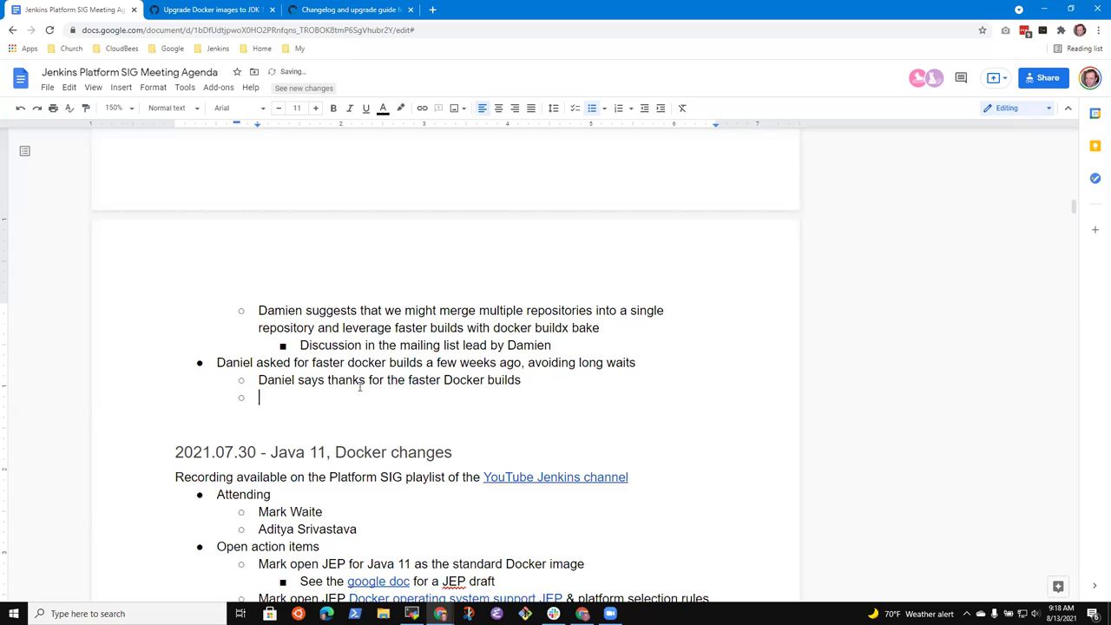
type("Windows publishing is ")
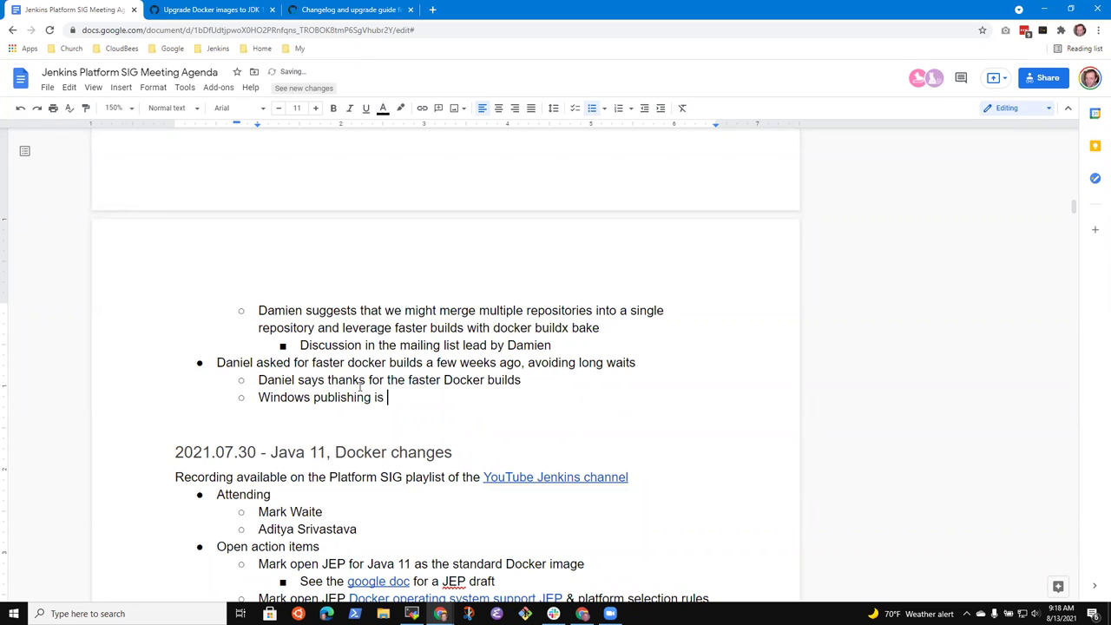
type("still")
key("ctrl+BackSpace")
type("very large and single threaded")
Step: Add a nested bullet reading "Removed prune on controller publish so it can reuse local cache" below the Windows publishing note
key("Return")
type("Removed pru")
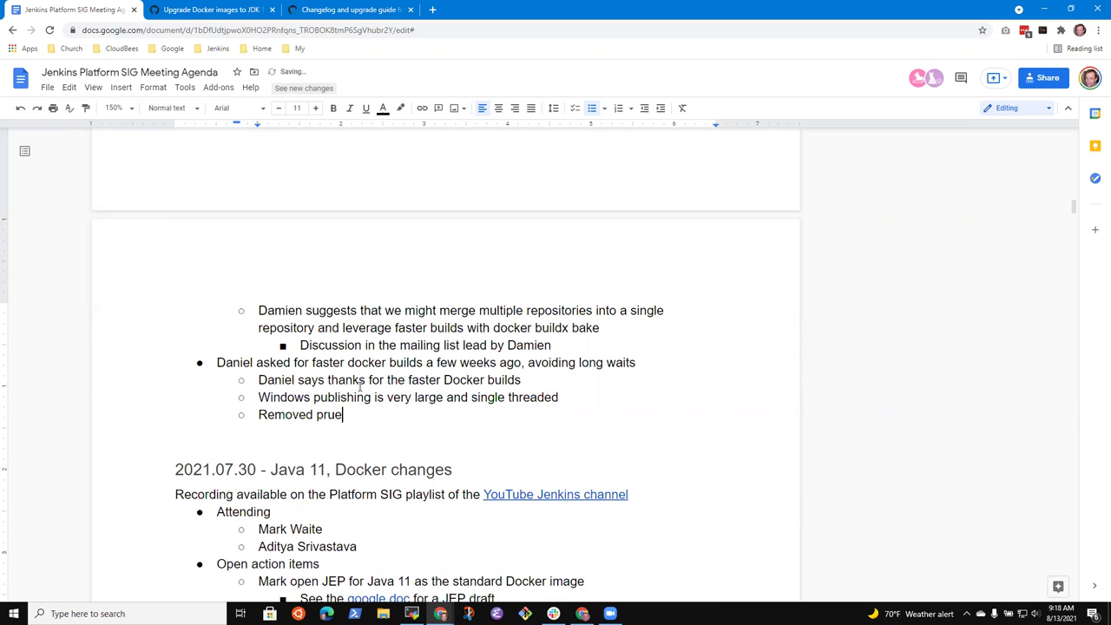
type("ne on controller publish so it can reuse cache")
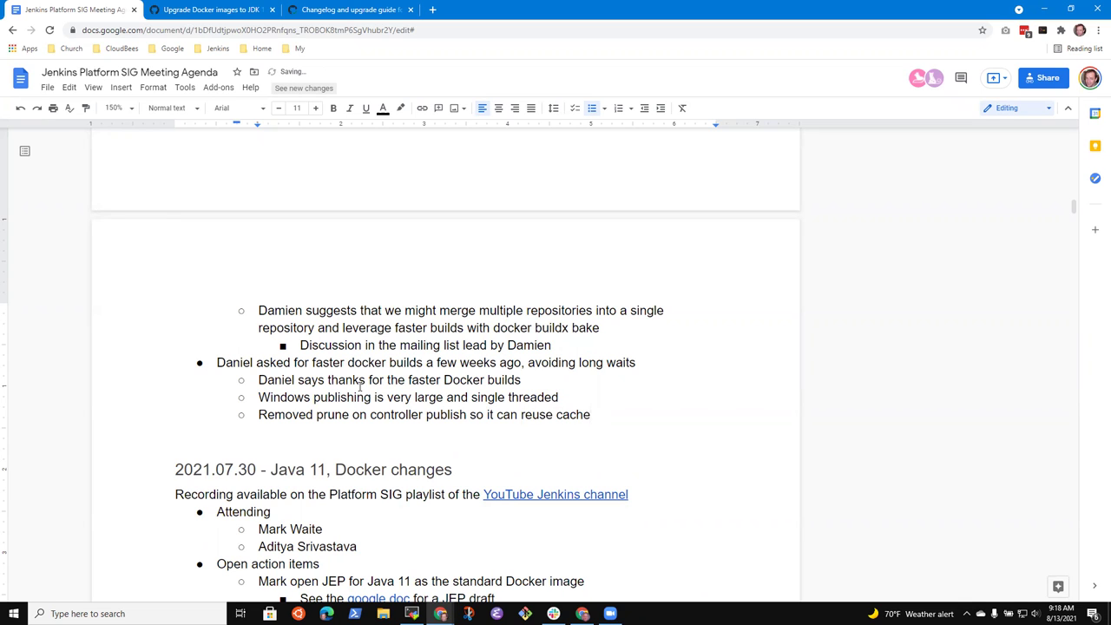
type("local")
key("End")
Step: Add a nested bullet reading "Scheduled builds went from 20 minutes to 3 seconds when reusing agent" below the prune note
key("Return")
type("Schedul")
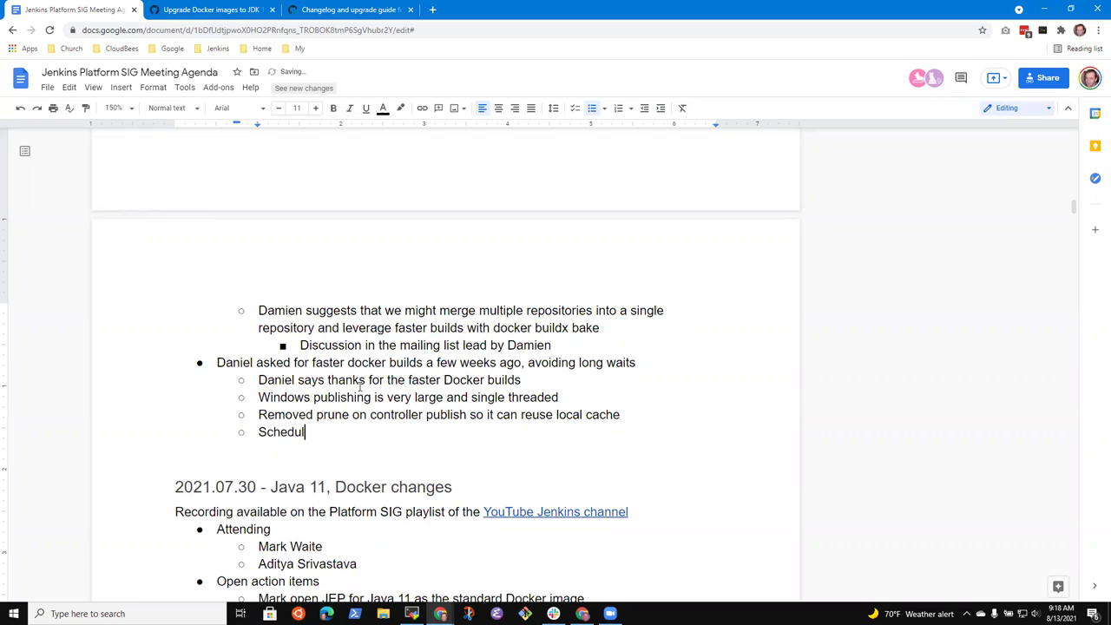
type("ed builds went from 20 minute")
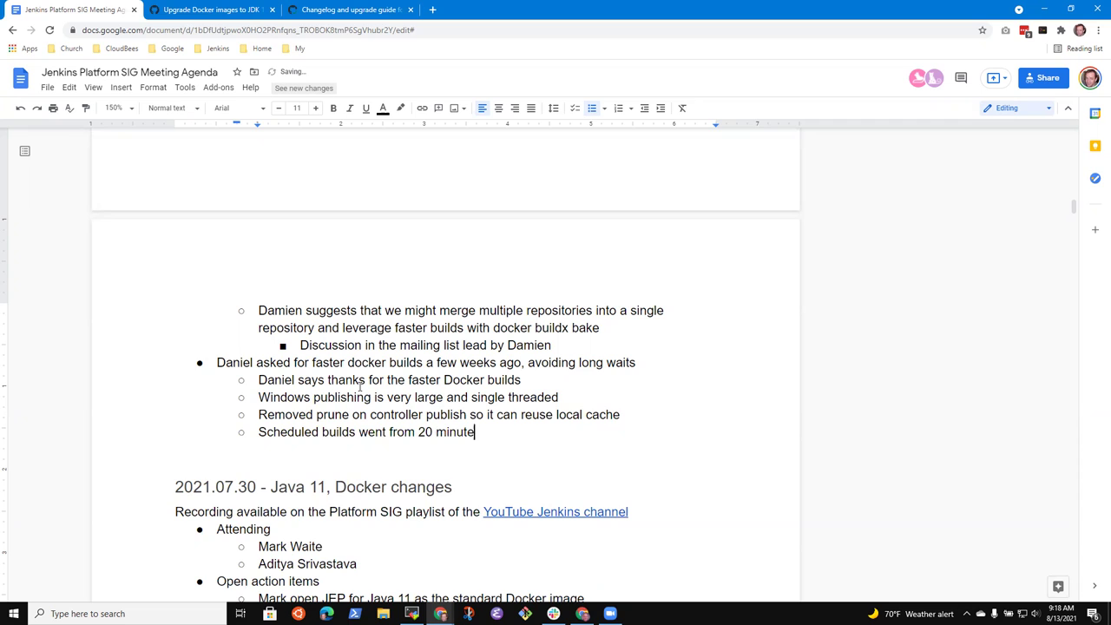
type("s to 3 seconds when reusing agent")
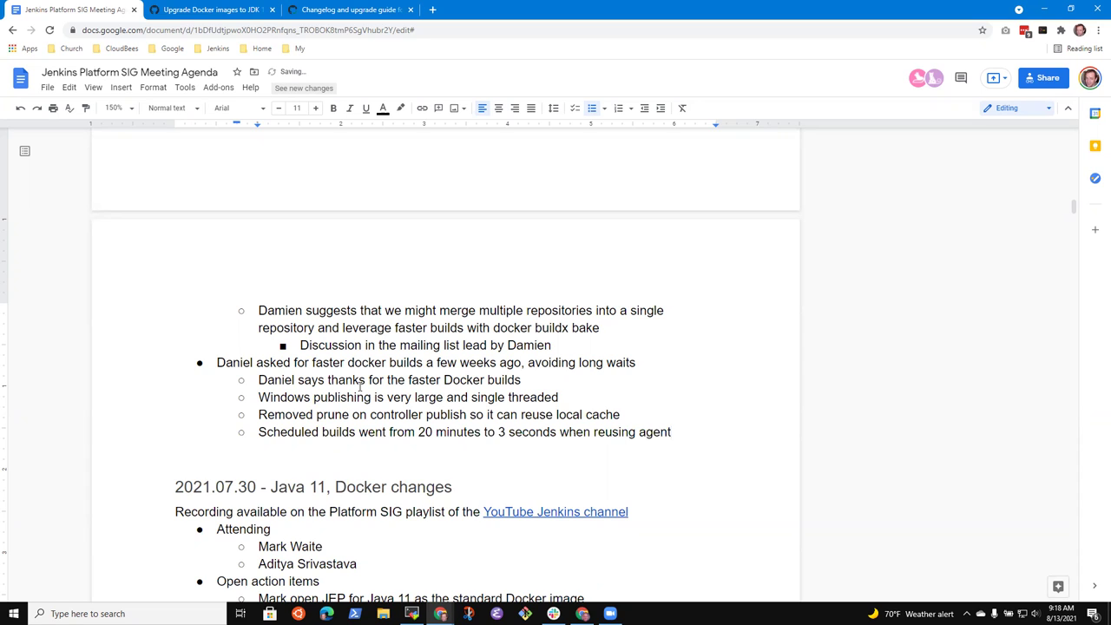
Step: Add a nested bullet reading "Staging and promotion still for the future" below the scheduled builds note
key("Return")
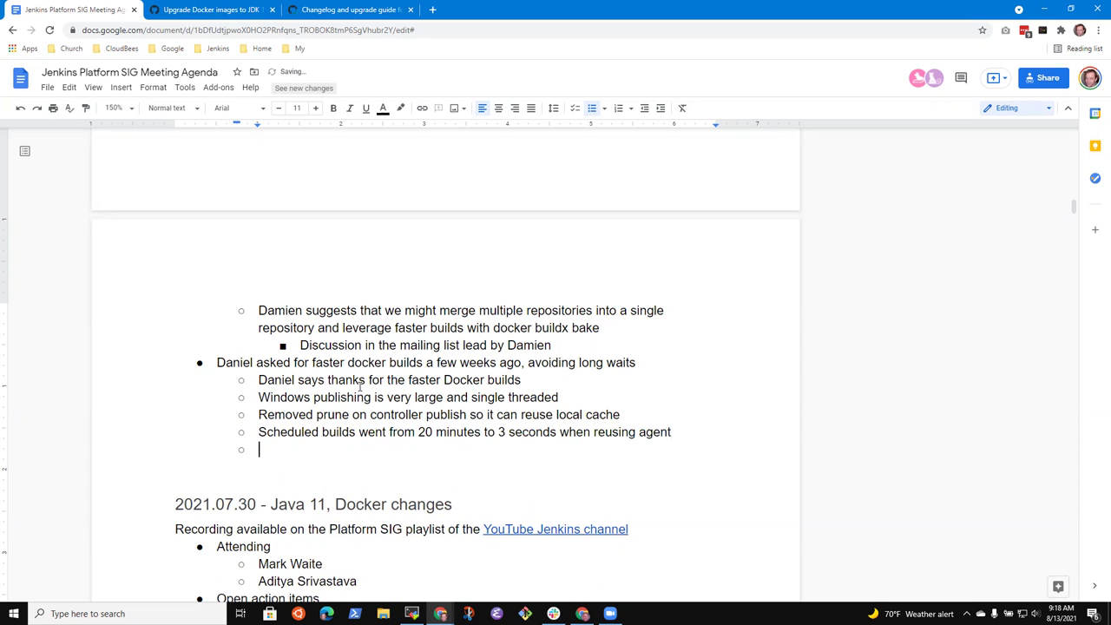
type("Staging an d")
key("BackSpace")
key("BackSpace")
type("d promotion")
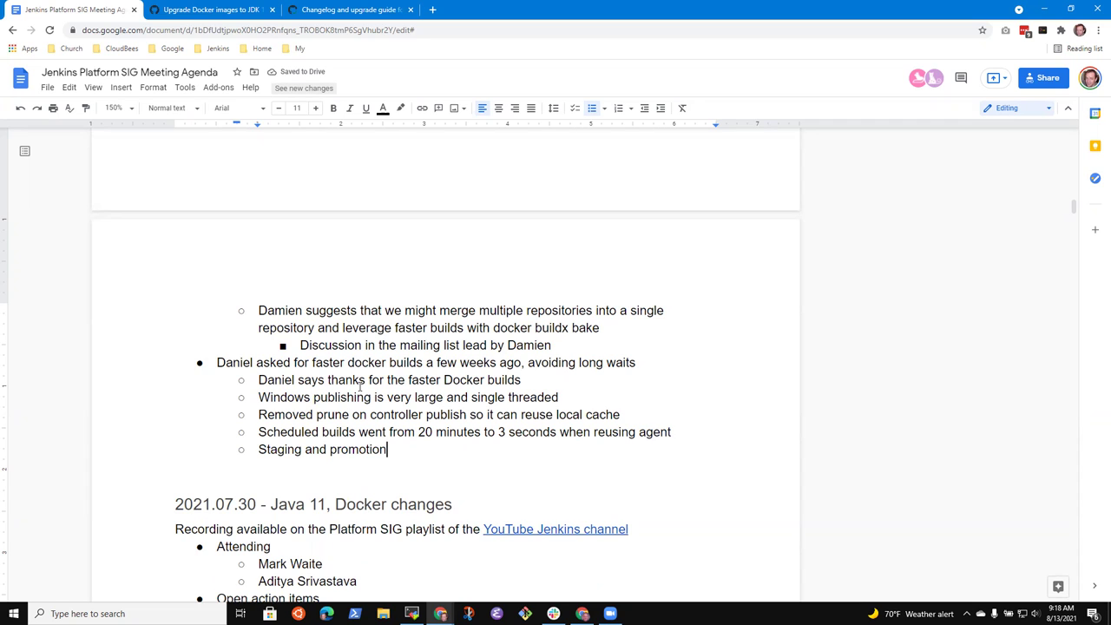
type(" still for the future")
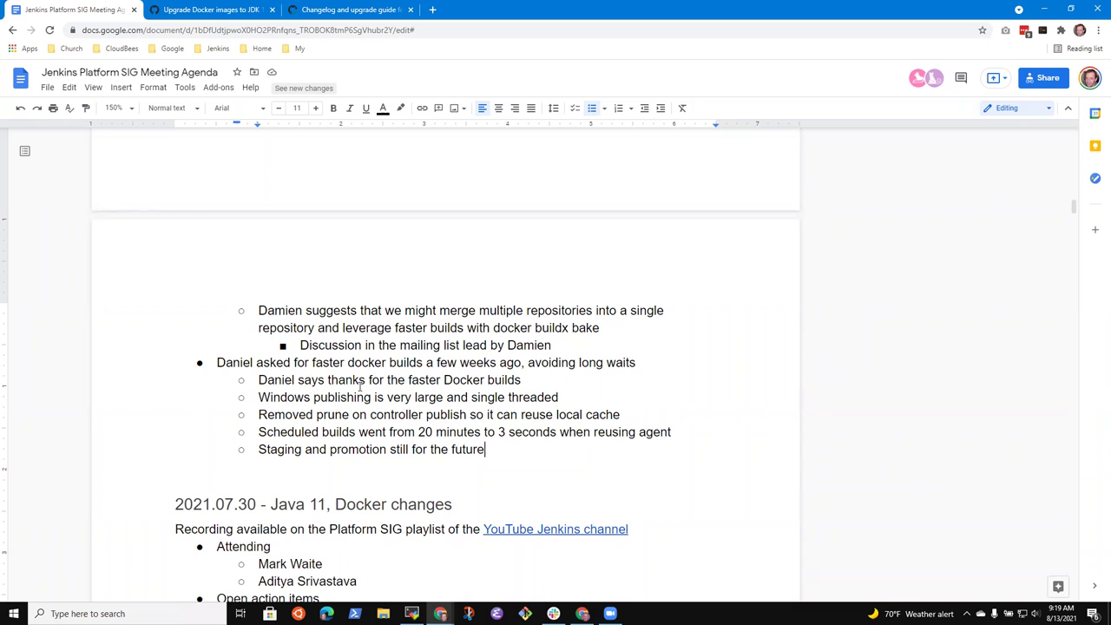
Step: Insert "still" before "single threaded" in the Windows publishing bullet
key("Left")
key("Left")
key("Left")
type("still")
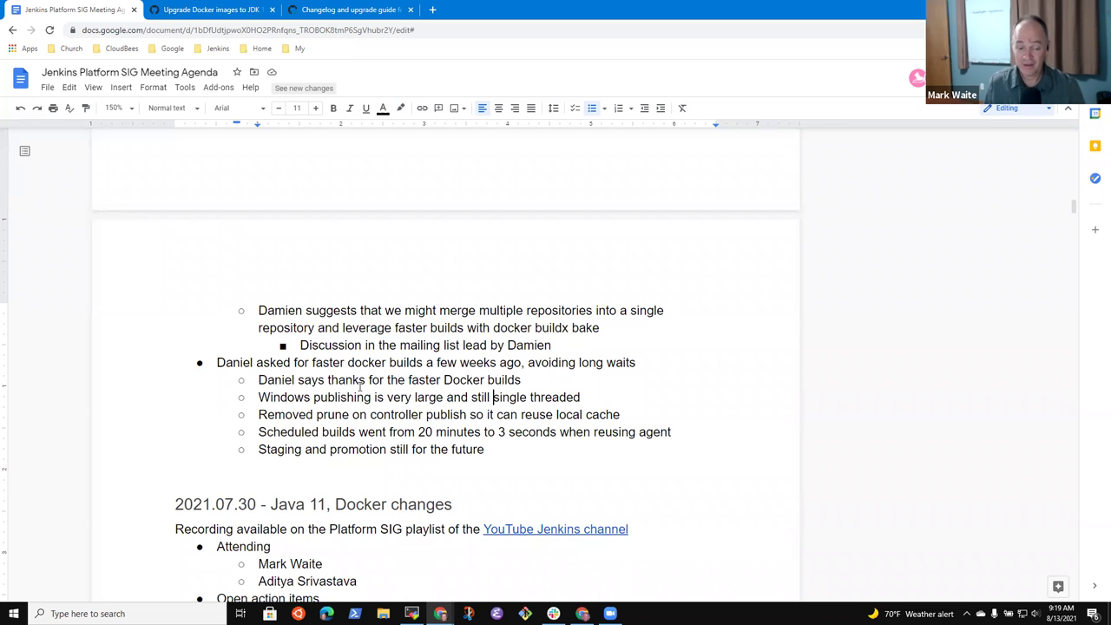
Step: Examine the 2021.07.30 meeting notes on Docker changes, covering the bake command, faster bats tests and the Windows next steps
scroll(358, 328, "down", 2)
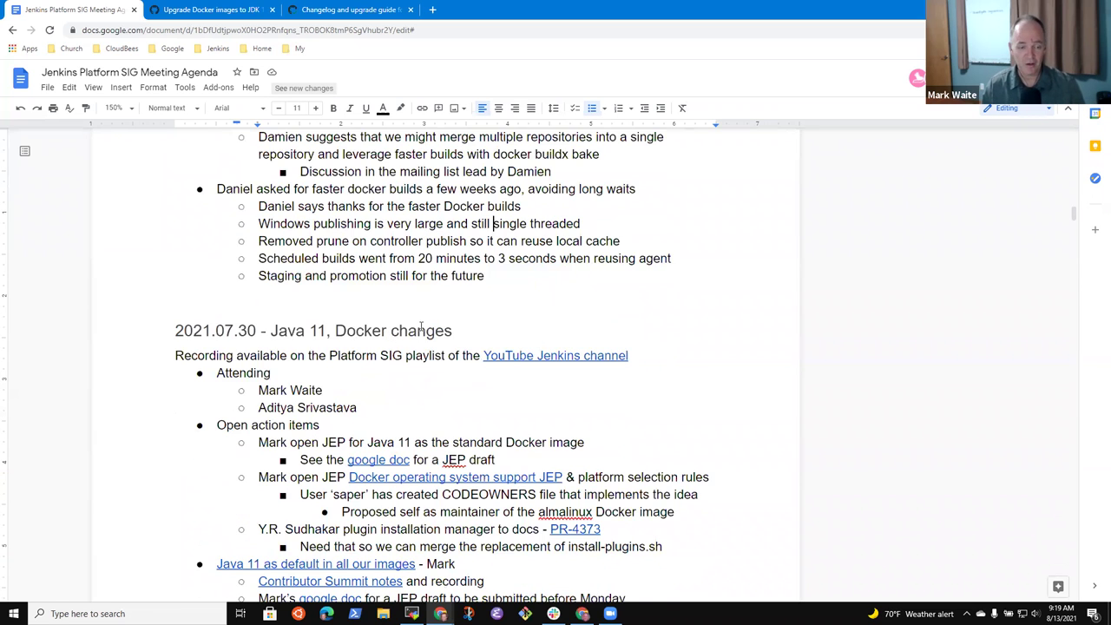
scroll(420, 350, "down", 2)
scroll(422, 350, "down", 5)
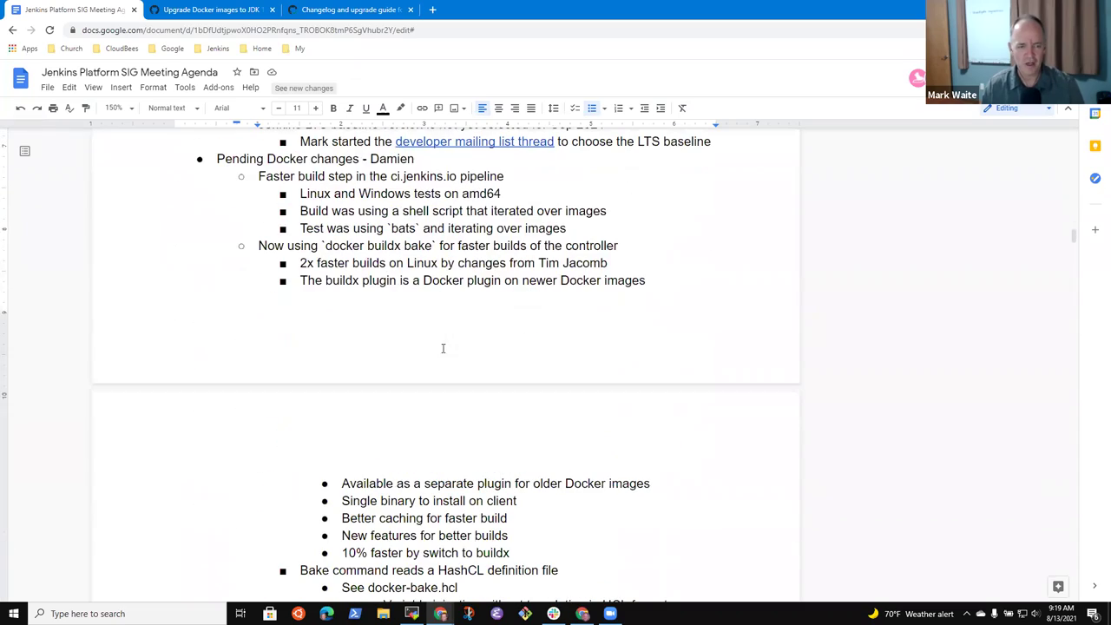
scroll(347, 214, "down", 1)
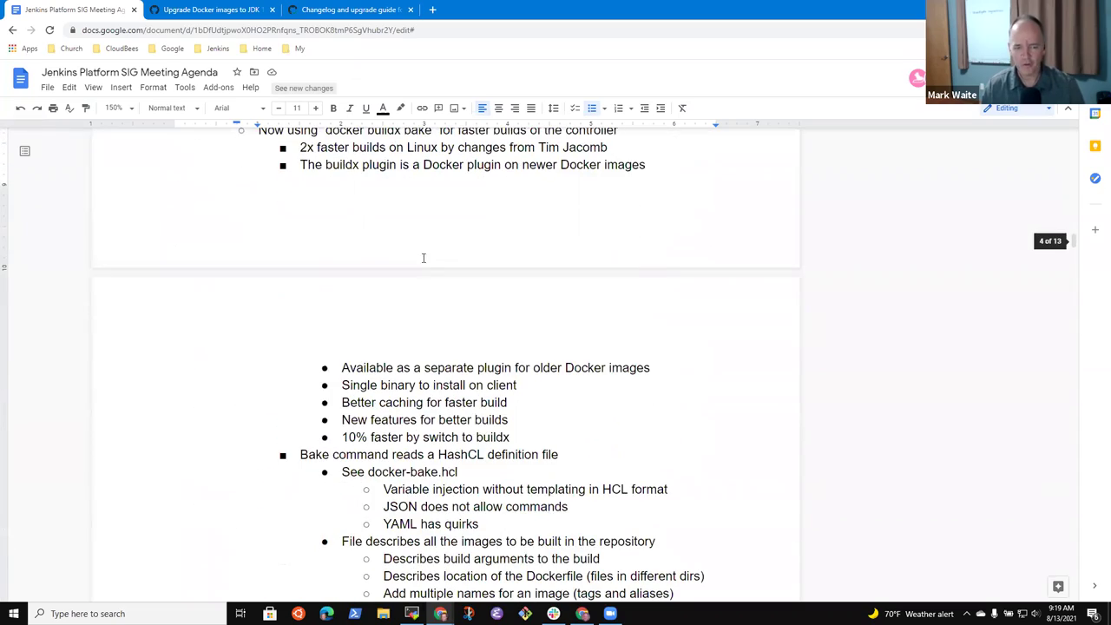
scroll(424, 257, "down", 3)
scroll(456, 266, "up", 1)
scroll(456, 266, "up", 1)
left_click_drag(299, 280, 565, 278)
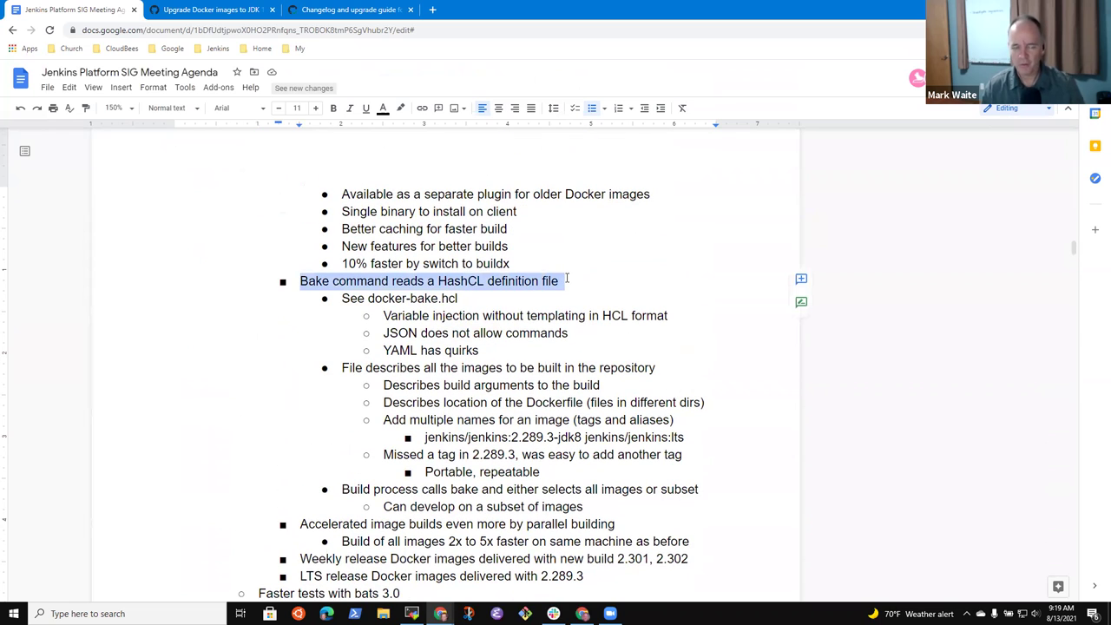
scroll(457, 315, "down", 1)
scroll(455, 314, "down", 1)
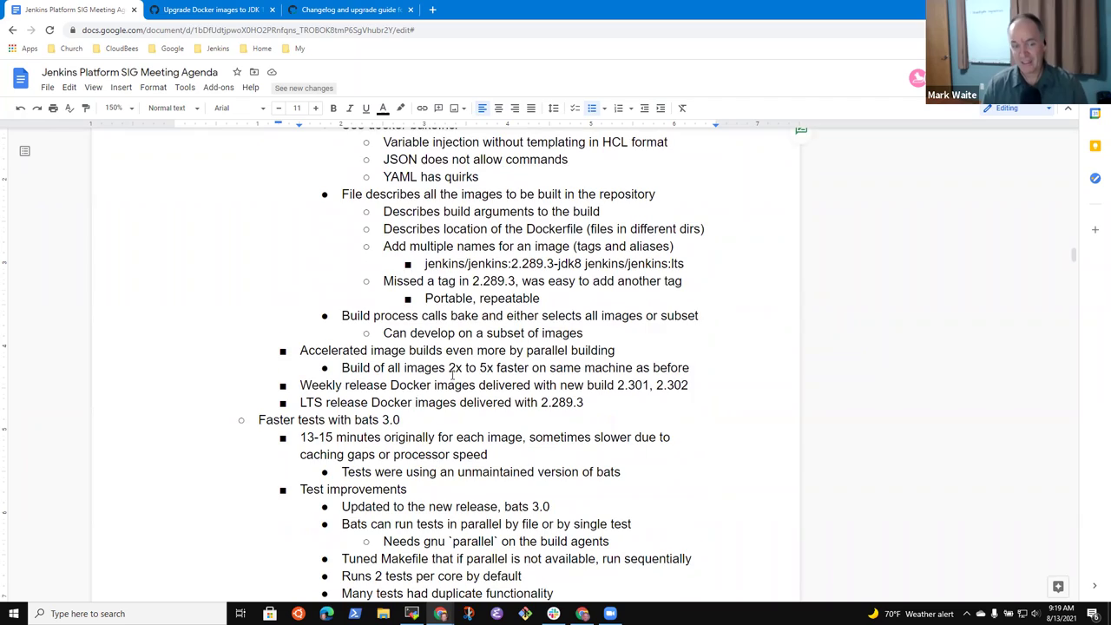
scroll(470, 368, "down", 5)
scroll(471, 369, "down", 4)
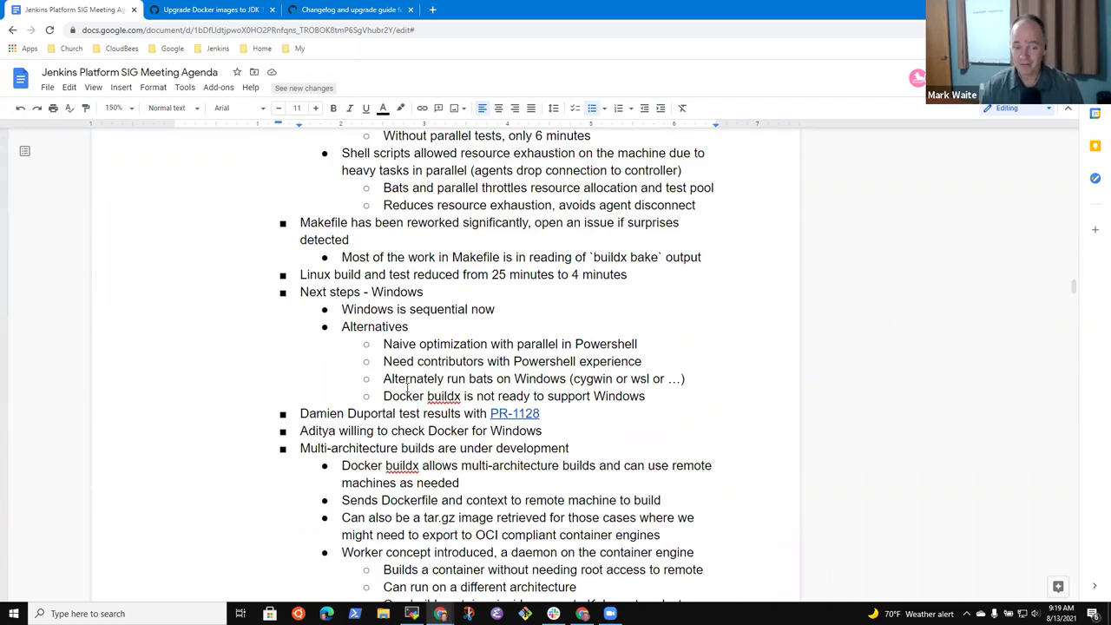
scroll(408, 388, "up", 10)
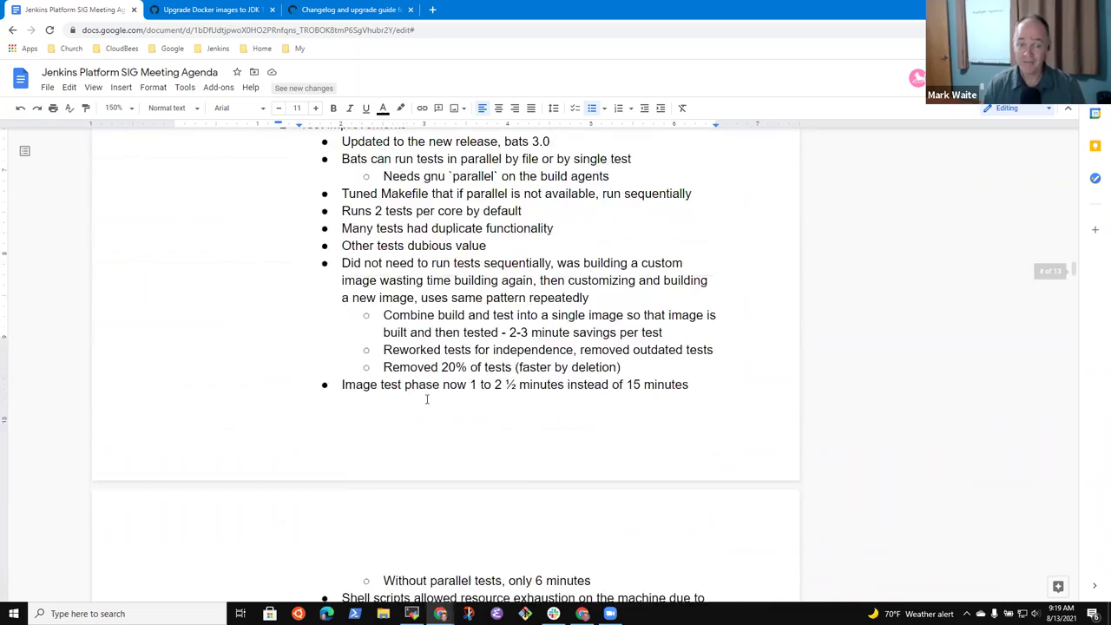
scroll(431, 399, "up", 15)
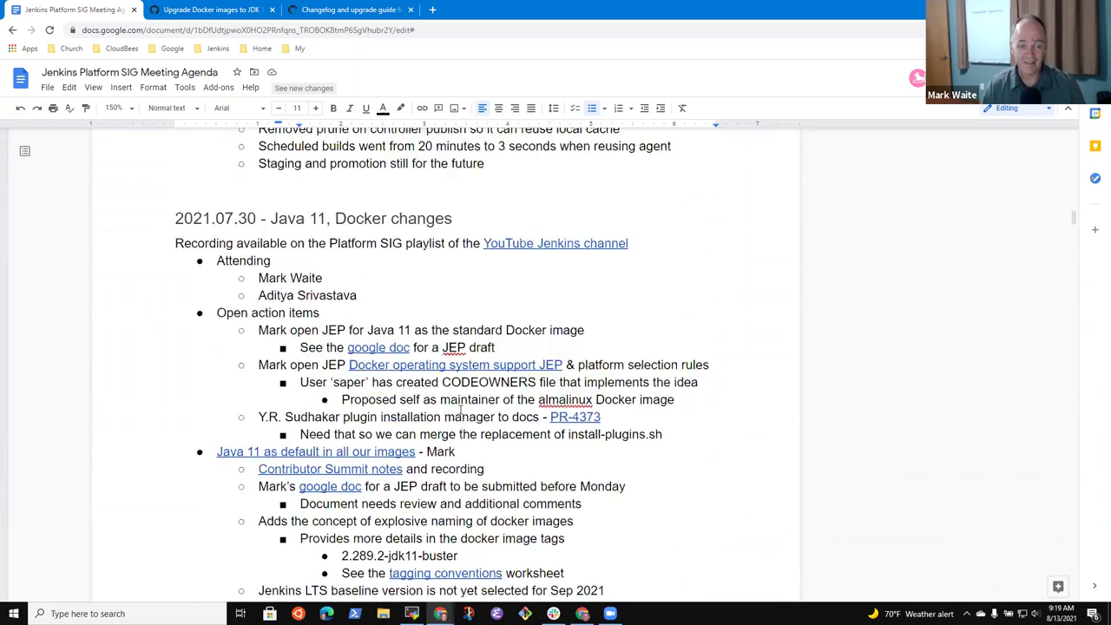
scroll(458, 407, "up", 3)
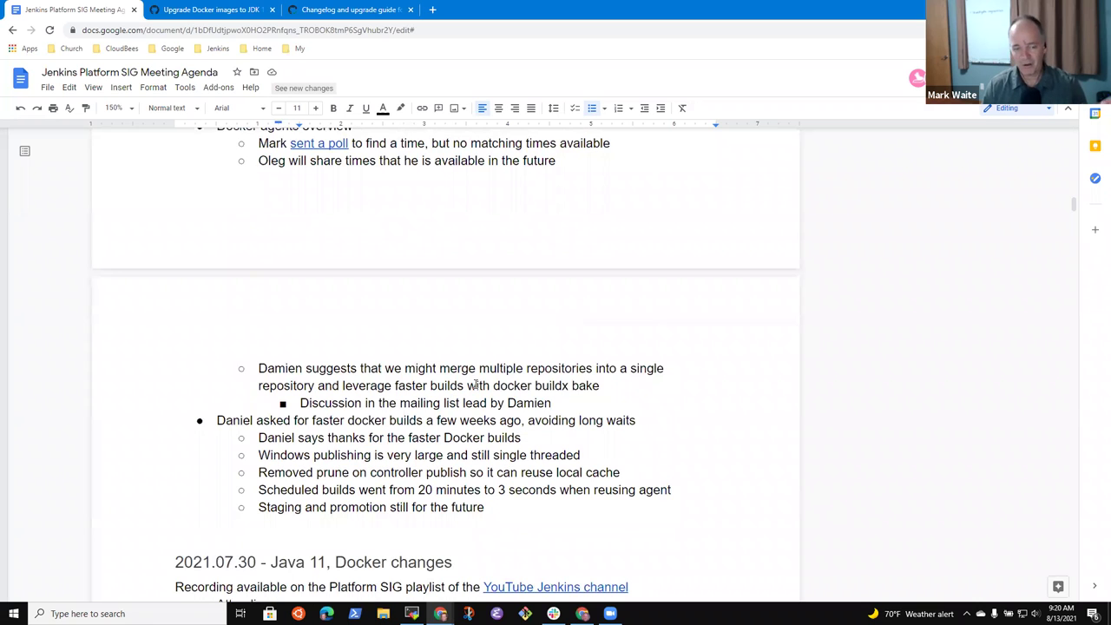
Step: Review the nested notes under the faster docker builds item, from Windows publishing to staging and promotion
left_click(296, 437)
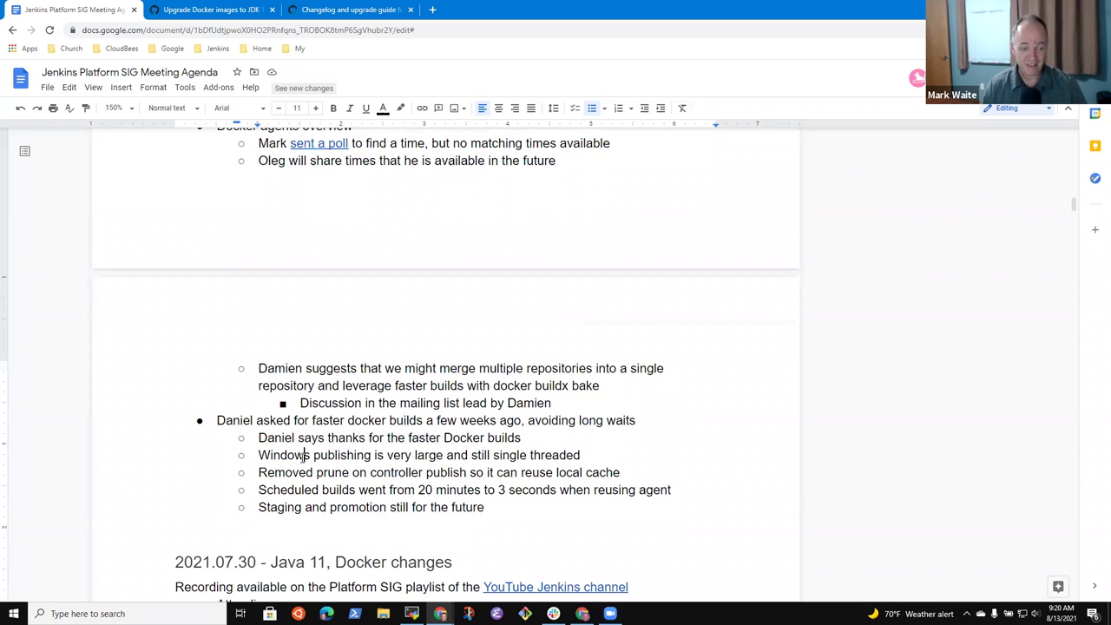
key("shift+End")
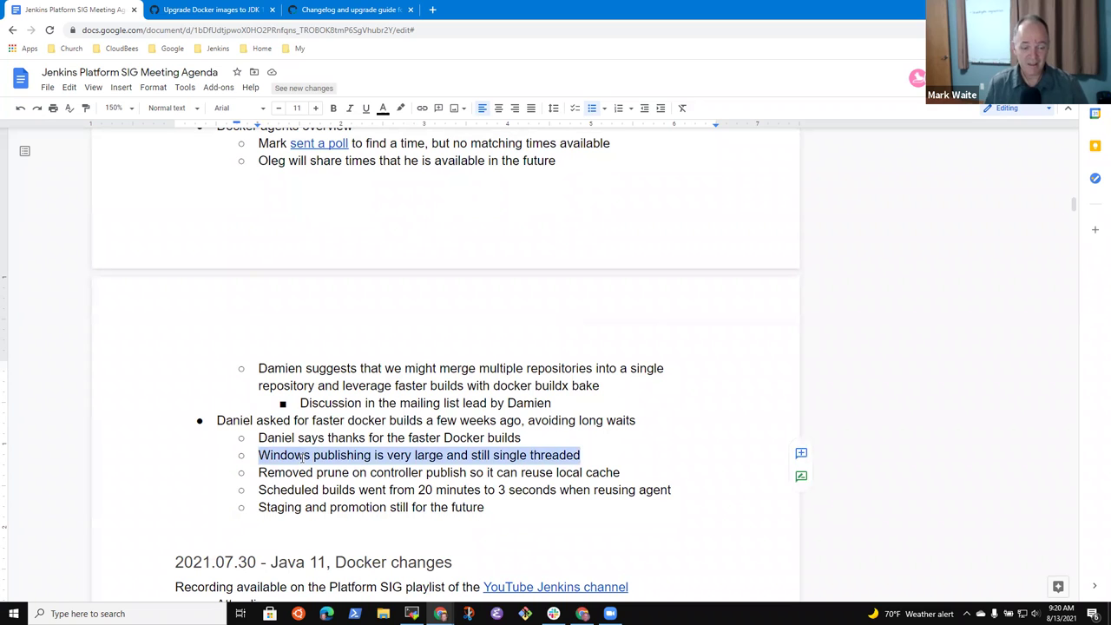
key("Down")
key("Down")
key("Down")
key("shift+End")
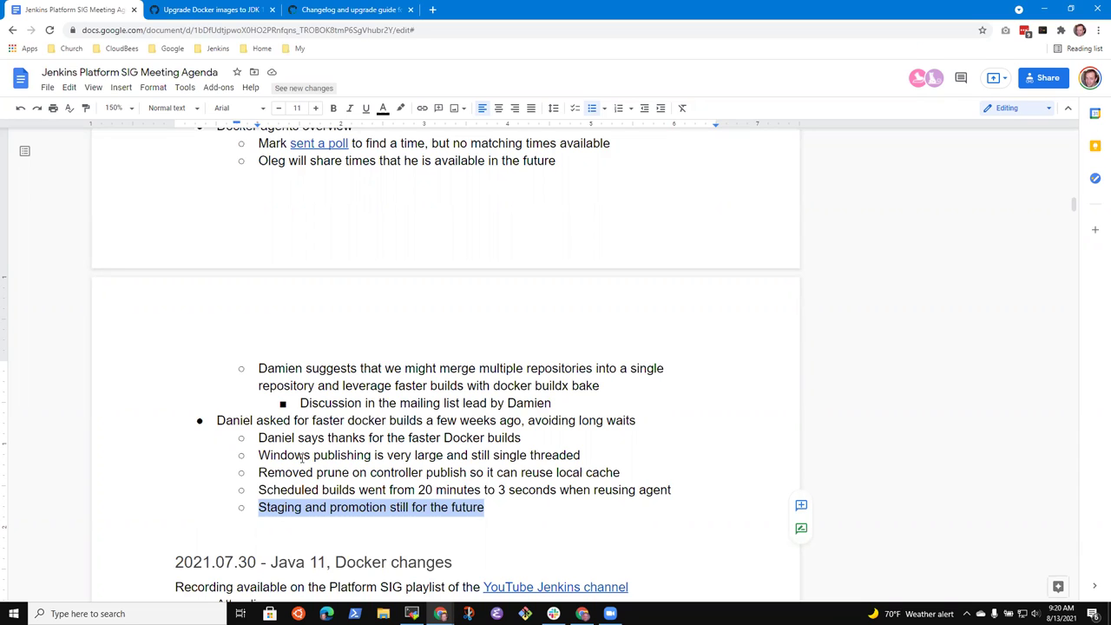
key("Up")
key("Up")
key("Down")
key("Down")
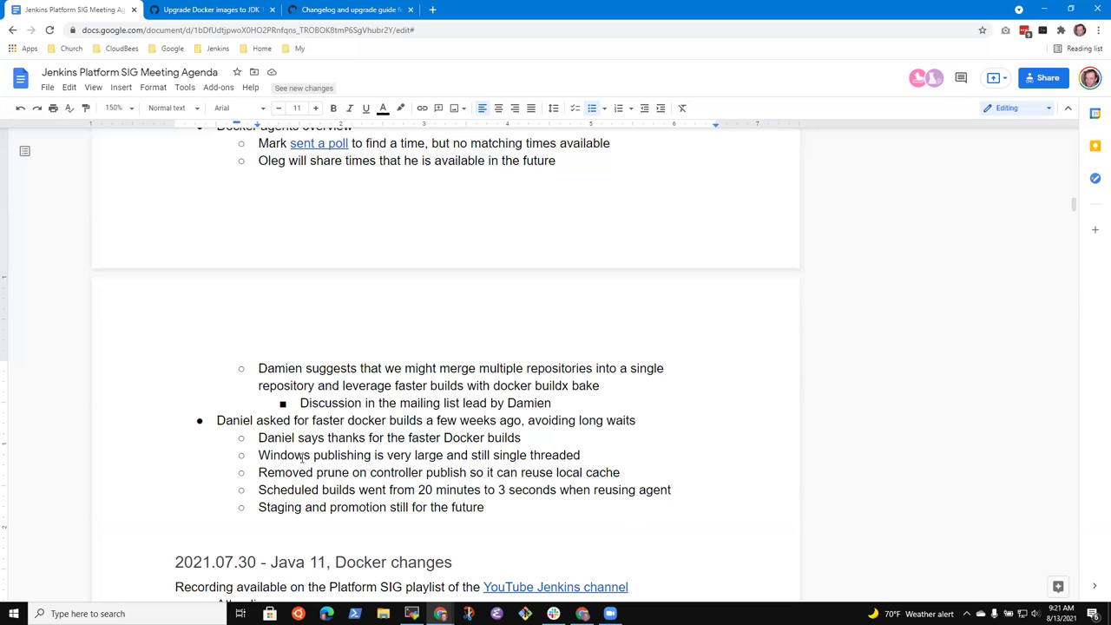
Step: Append ", done!" to the top-level bullet about the faster docker builds request
key("Up")
key("Up")
key("BackSpace")
key("BackSpace")
type(", done!")
Step: Insert a nested bullet reading "Tests weren't running in CI, now they are running and fixed" above the Windows publishing note
key("Down")
key("Down")
key("Down")
key("Up")
key("Up")
key("Up")
key("Return")
type("Tests wer")
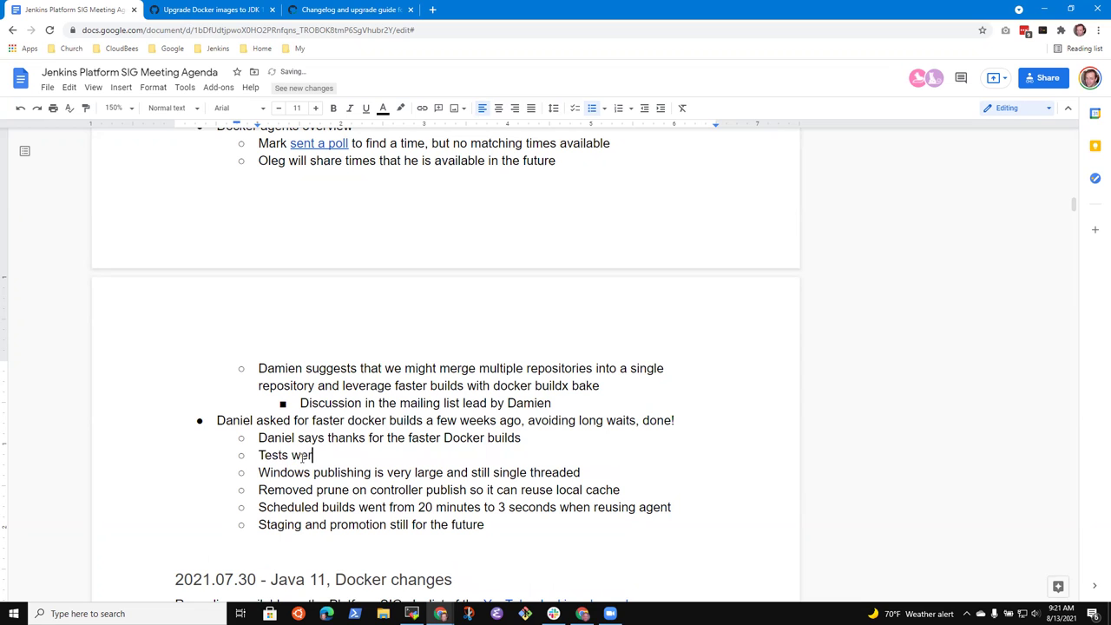
type("en't running i n")
key("BackSpace")
key("BackSpace")
type("n CI, now")
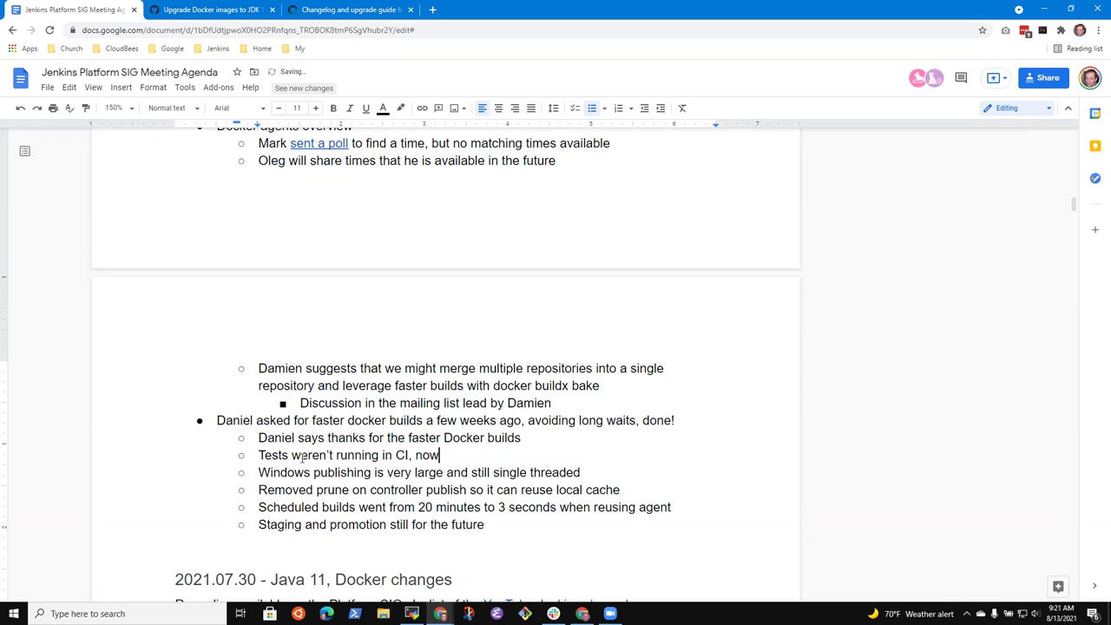
type(" they are running and fixed")
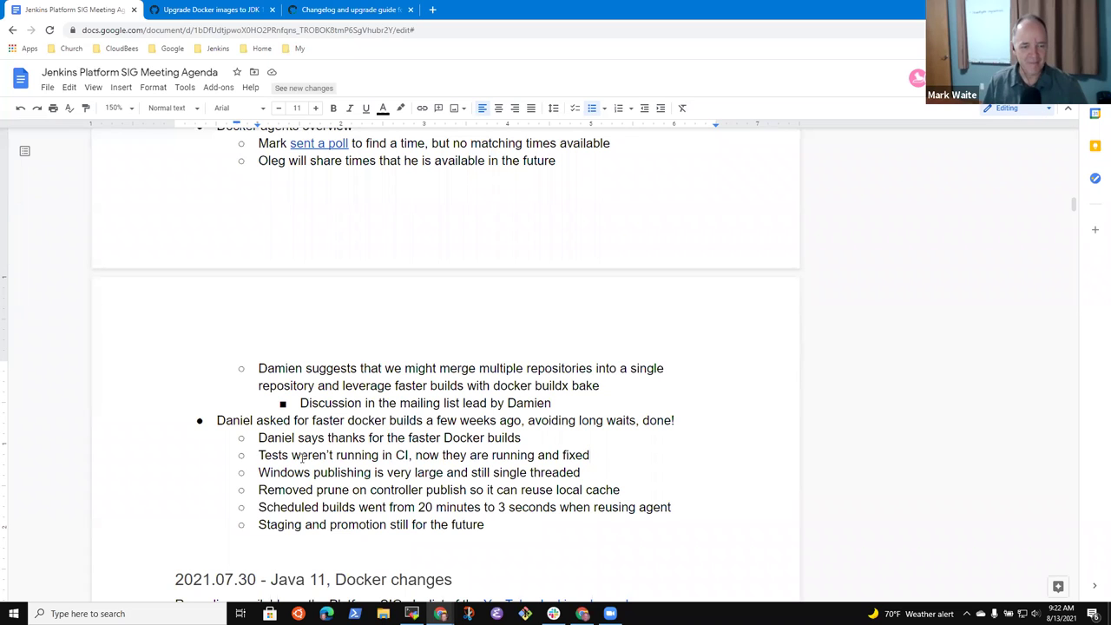
Step: Add a top-level bullet reading "Image maintenance, care and feeding" after the staging and promotion note
key("Down")
key("Down")
key("Down")
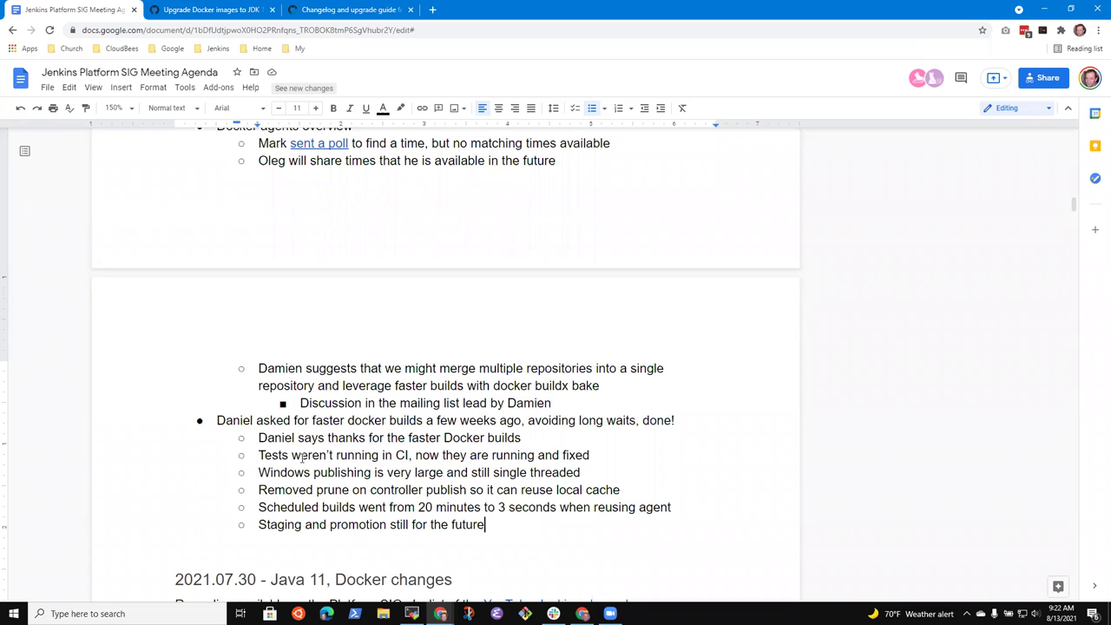
key("Return")
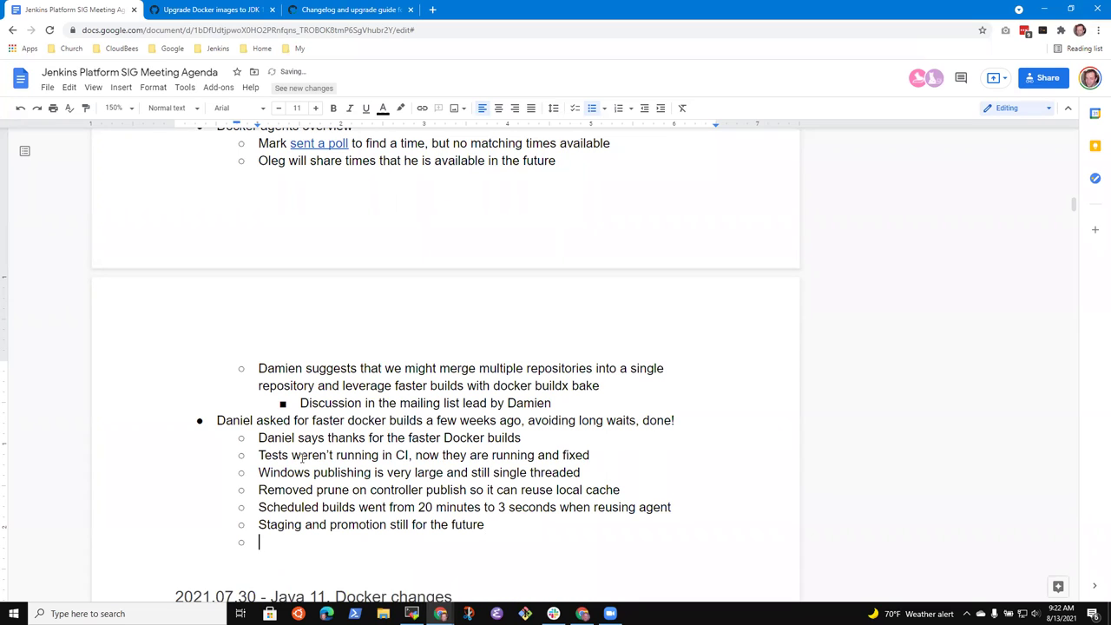
key("shift+Tab")
type("Image maint")
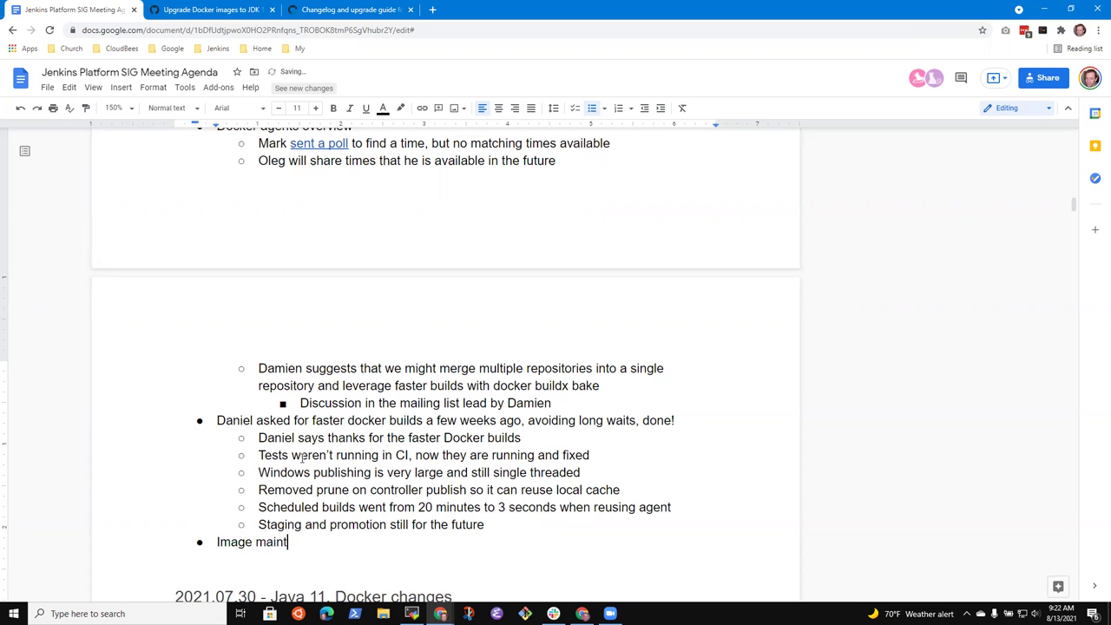
type("enance, care and feeding")
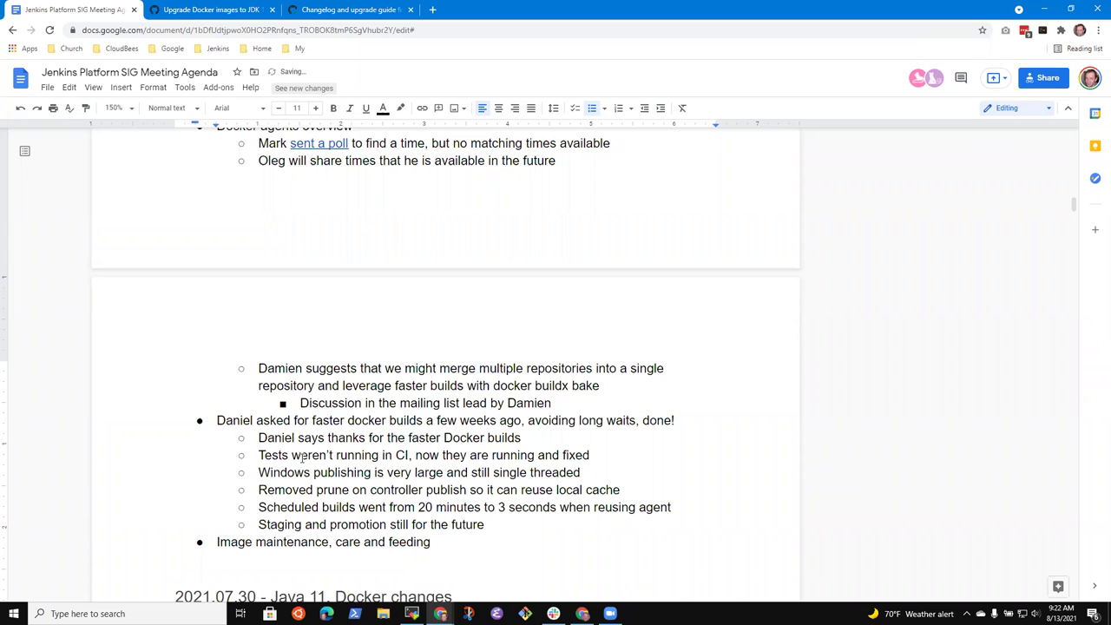
Step: Nest a bullet reading "Security scan results reported for outdated images" under the image maintenance item and start another bullet below it
key("Return")
key("Tab")
type("Security scan results reported for outdated images")
key("Return")
scroll(363, 438, "down", 2)
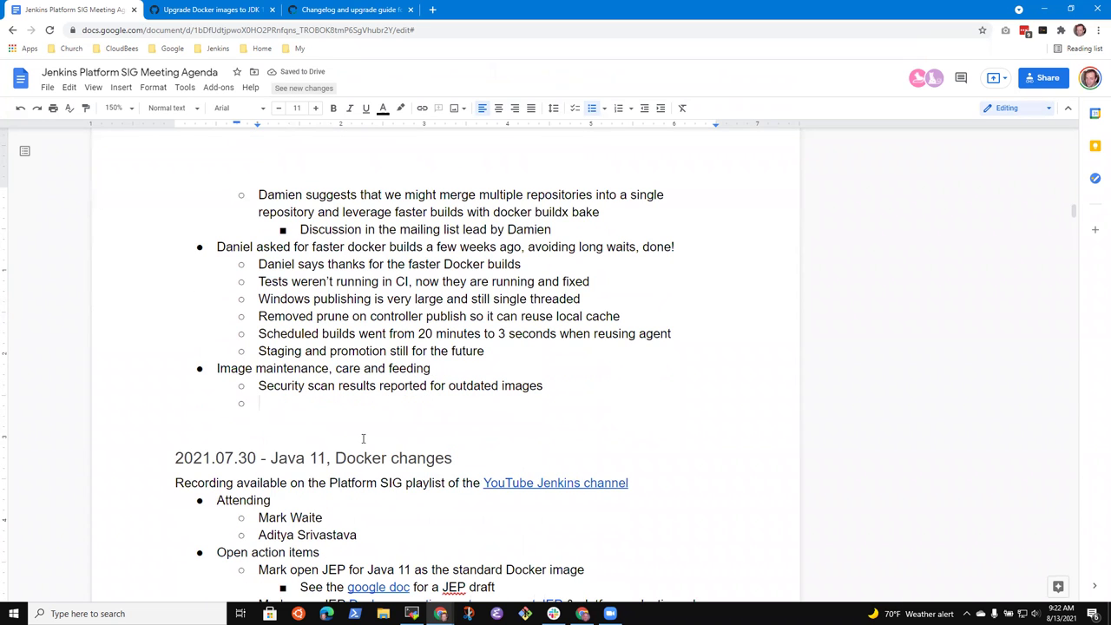
type("Should consider reduci")
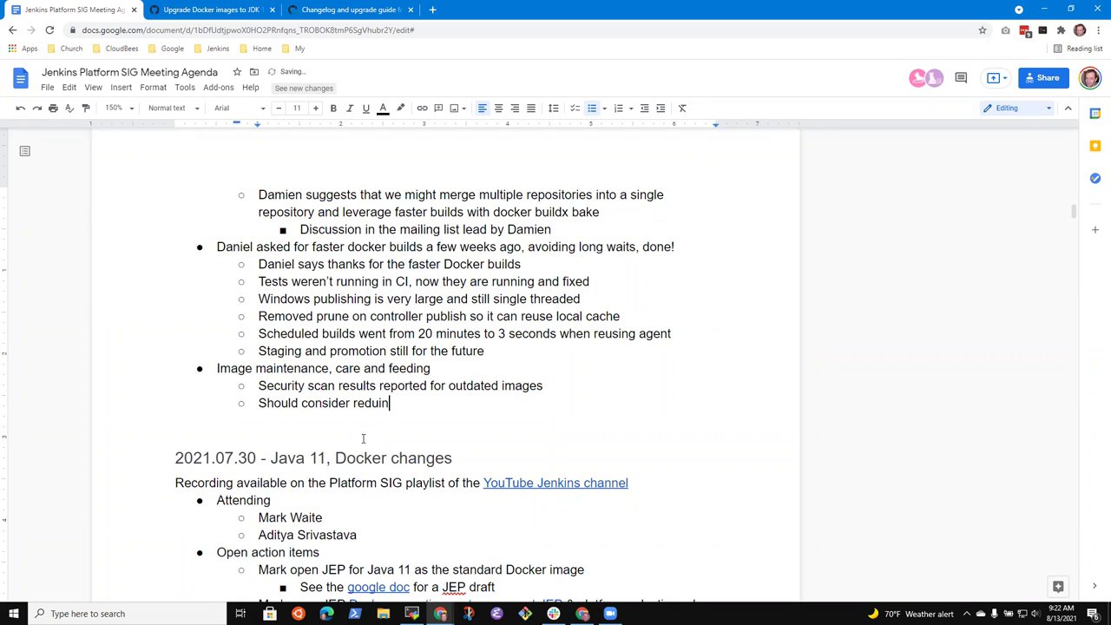
key("BackSpace")
key("BackSpace")
key("ctrl+BackSpace")
key("ctrl+BackSpace")
key("ctrl+BackSpace")
Step: Write the bullet "Provide fewer images or variants of images that are preferred" and append the topic owner's first name to the image maintenance bullet
type("Provide ")
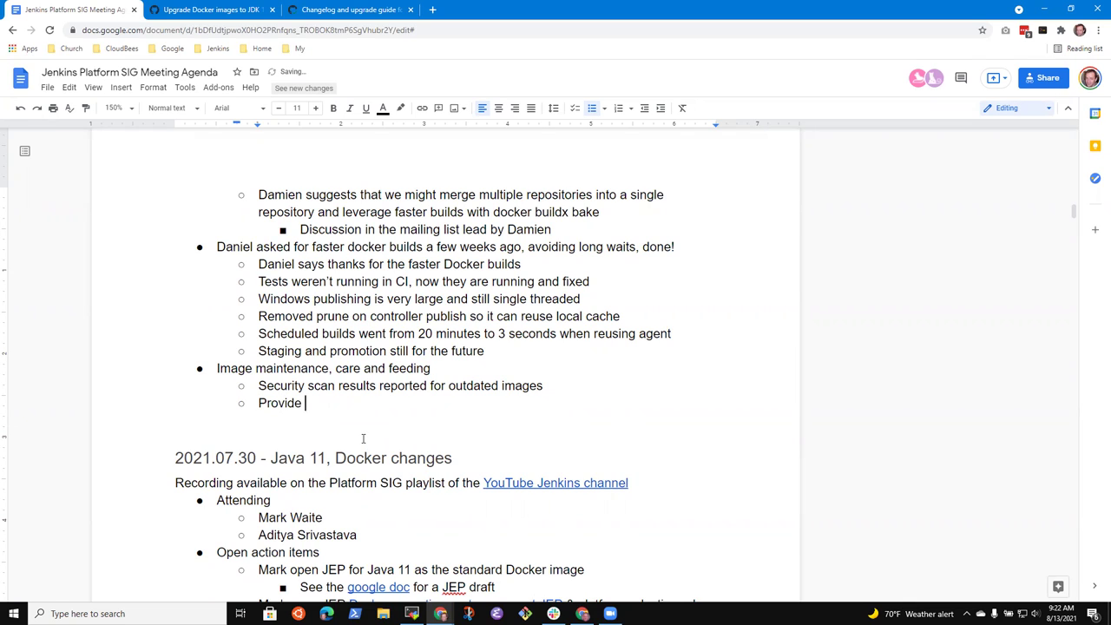
type("fewer images or variants of images t")
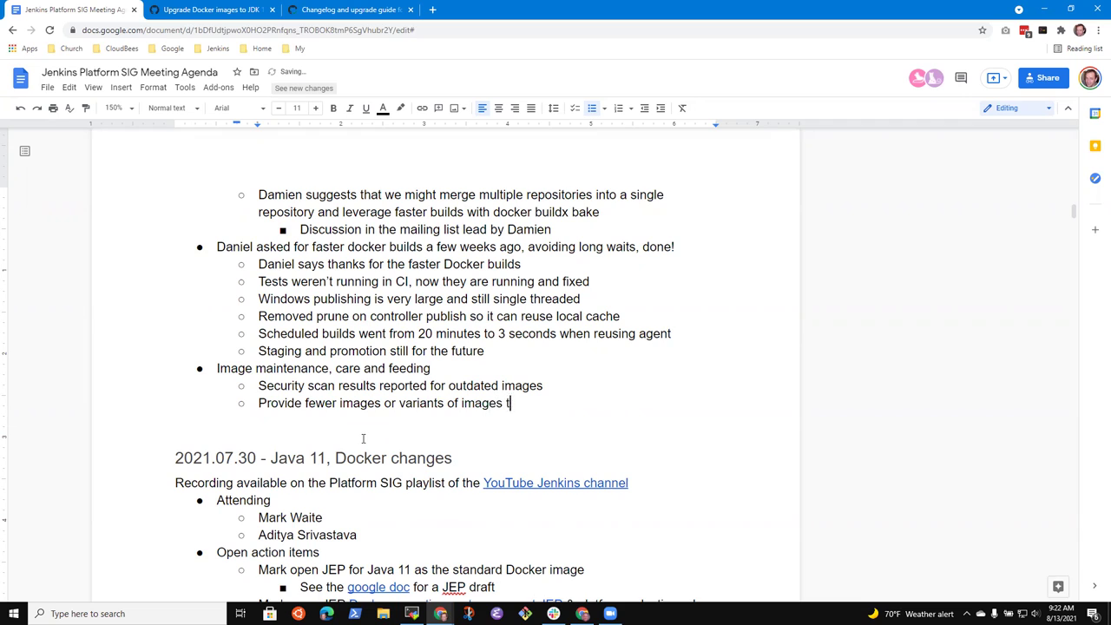
type("hat are")
key("Up")
key("Up")
type("- Daniel")
key("Down")
key("Down")
key("End")
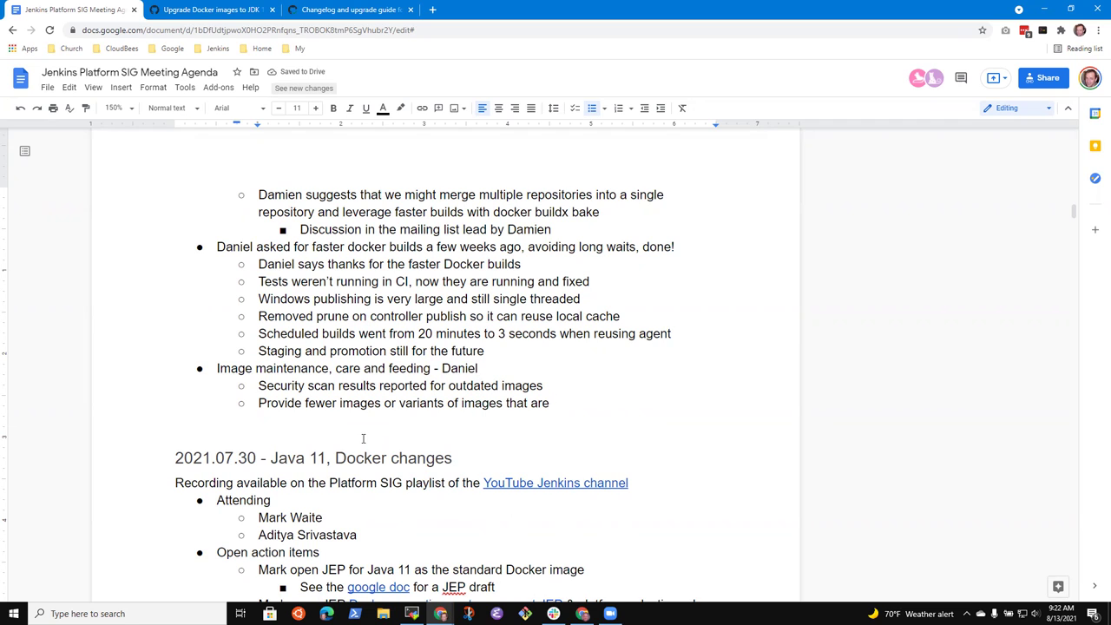
type("preferred")
key("Return")
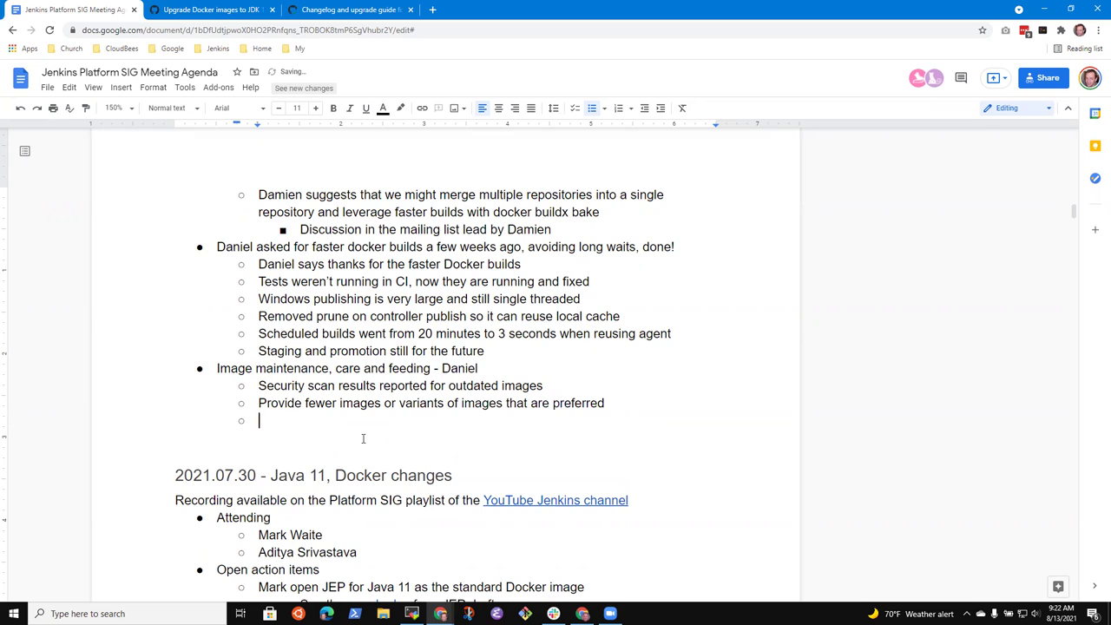
Step: Add a bullet at the same level reading "Tell people if they want a separate image, build it themselves as custom made"
type("Tell people if they want ")
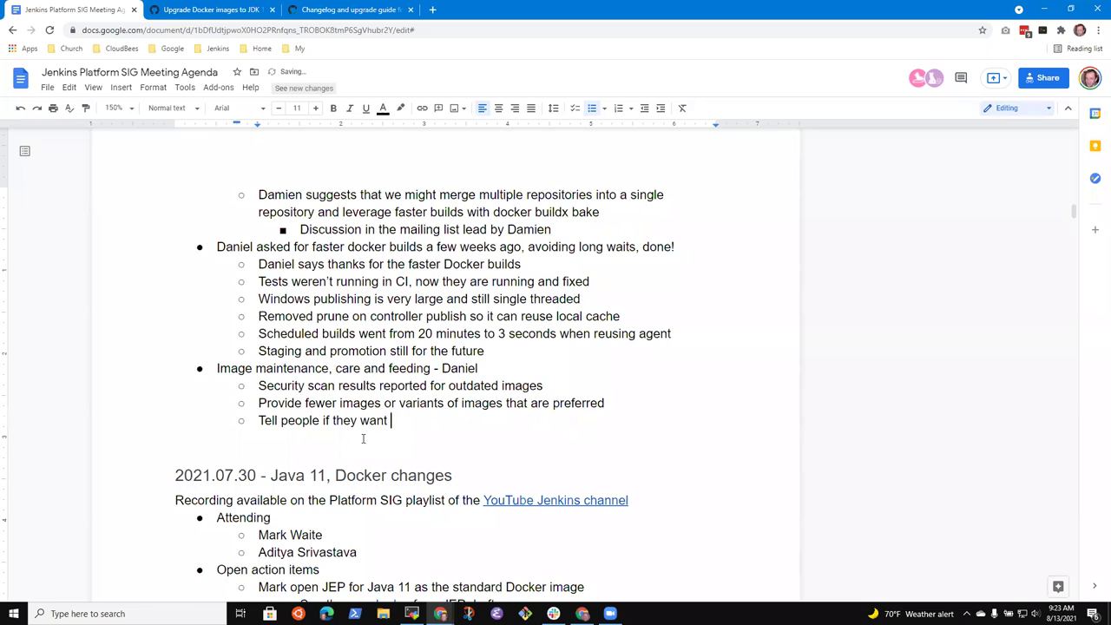
type("a separate image.")
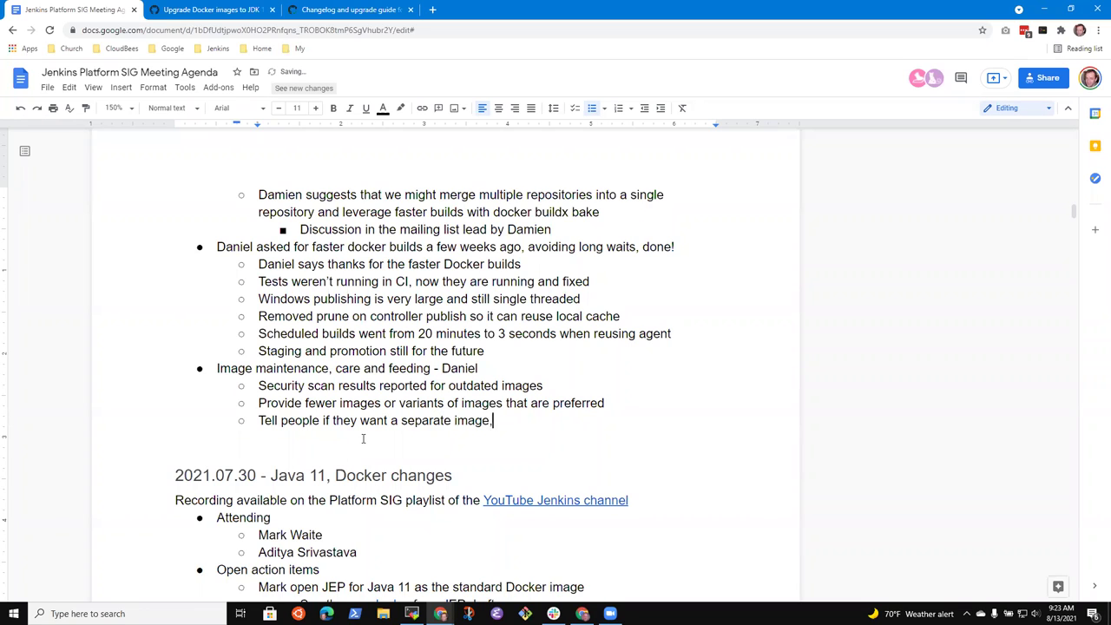
key("BackSpace")
type(", build it themselve")
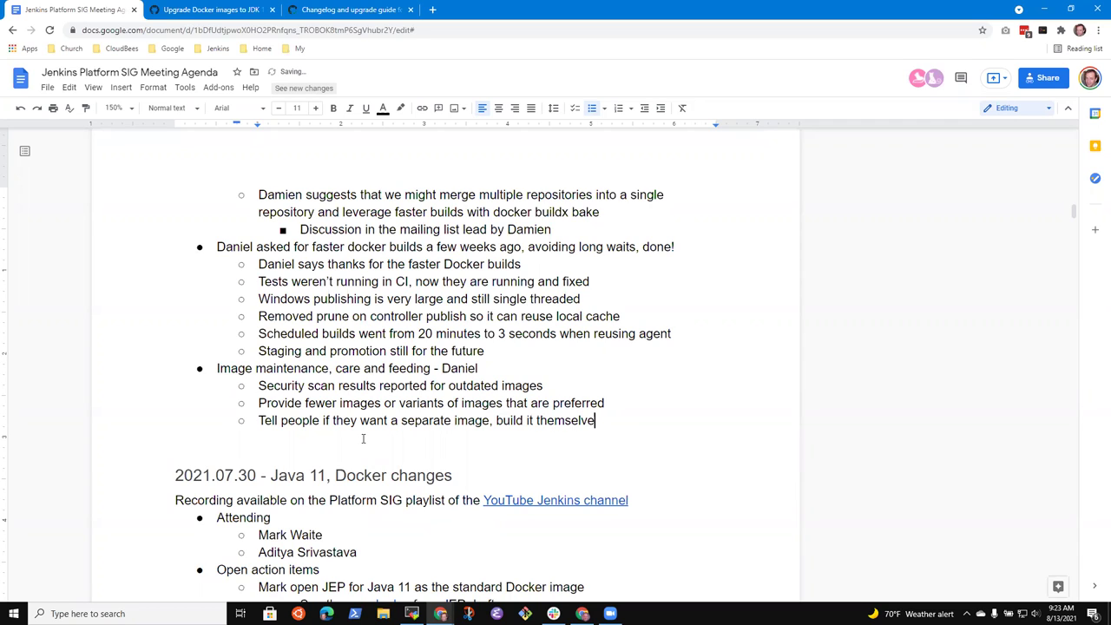
type("s as custom made")
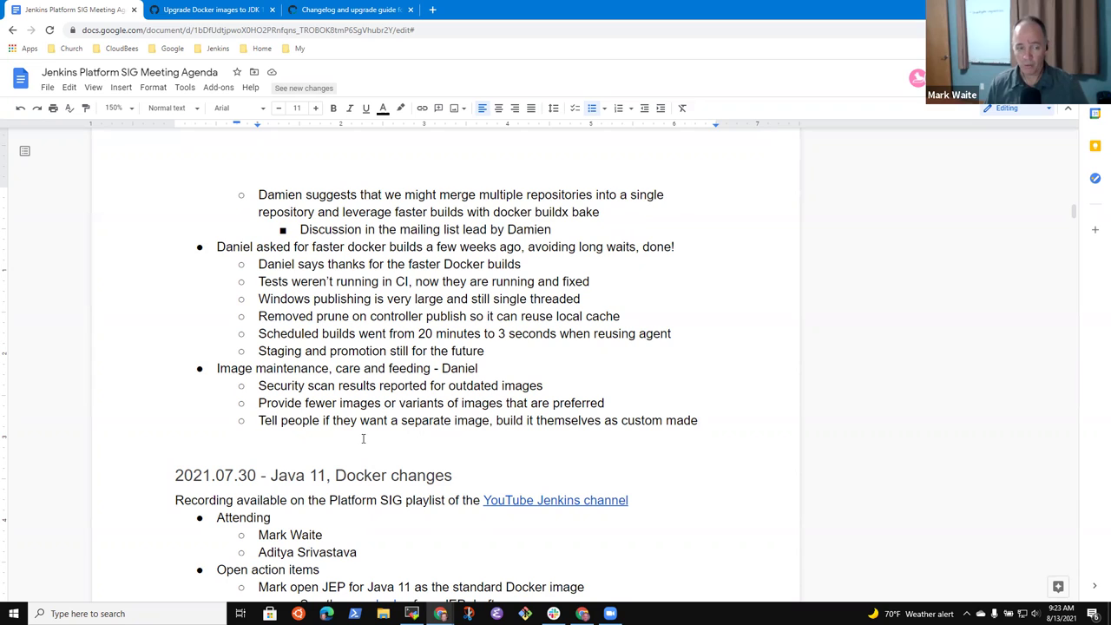
Step: Nest a sub-bullet under the custom image note reading "Java 11 changes will stop publishing the `centos` tag because CentOS 8 is unmaintained"
key("Return")
key("Tab")
type("Java 11")
key("BackSpace")
key("BackSpace")
type("11 changes will")
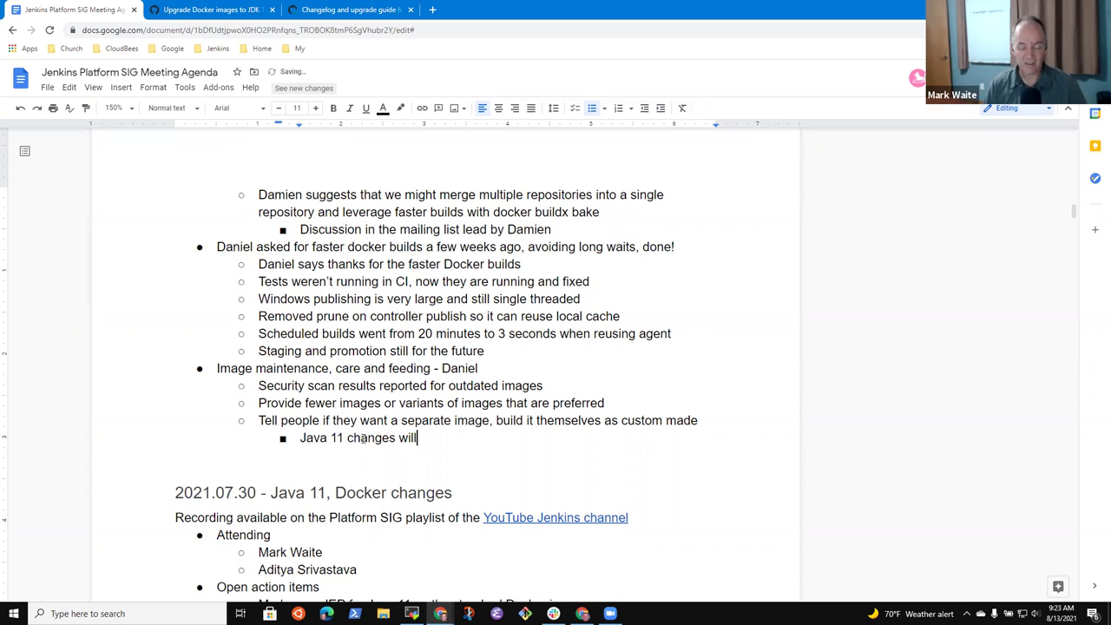
type(" stop publis")
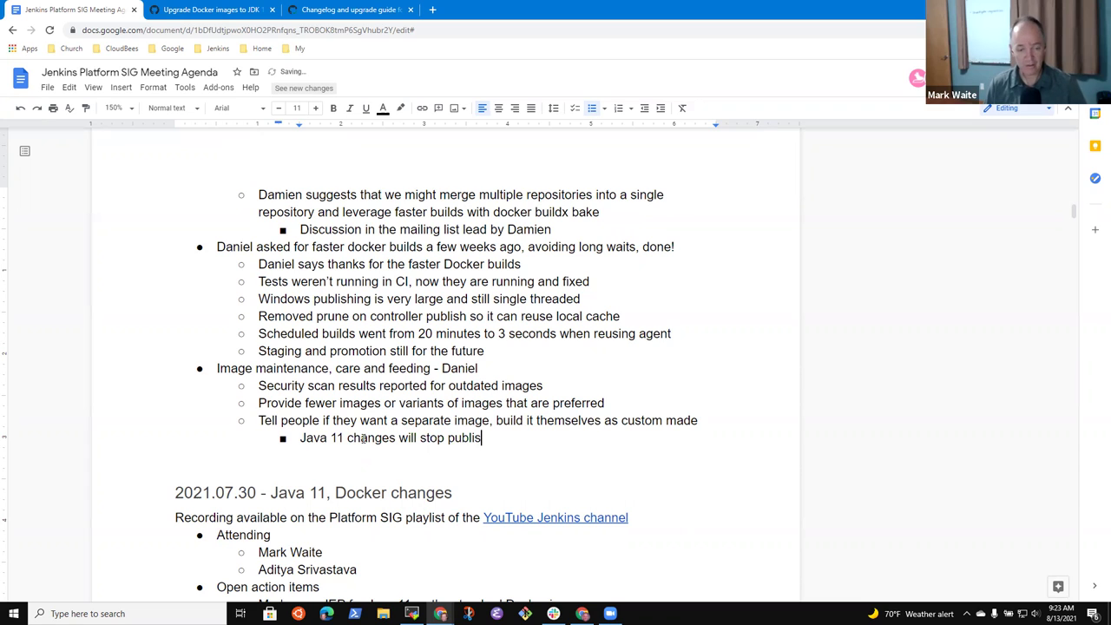
type("hing the `centos` tag because")
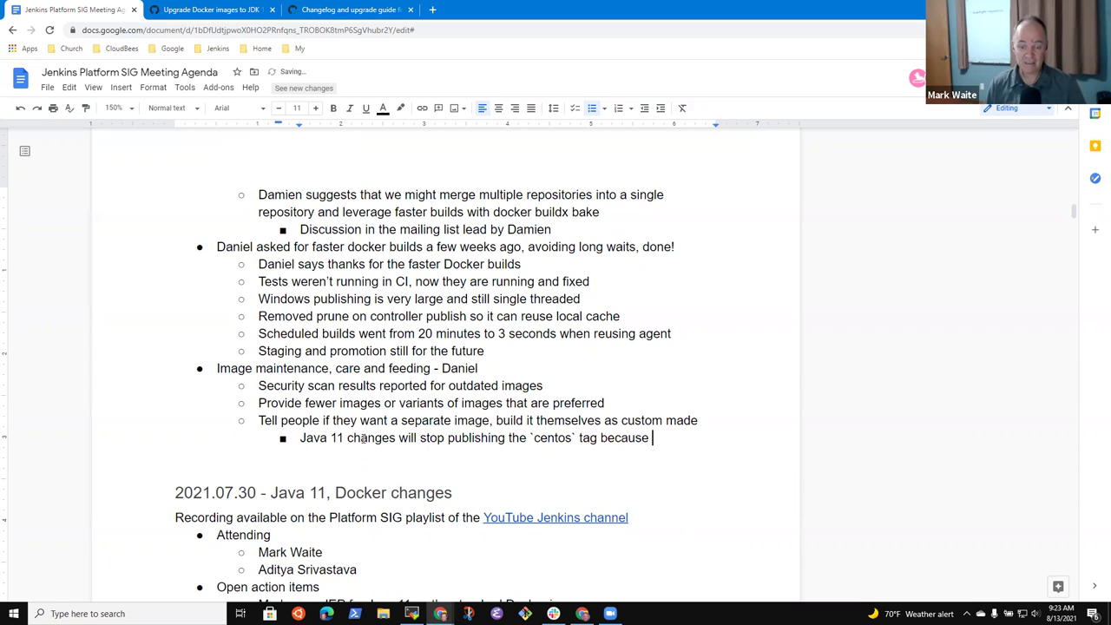
type(" Cent")
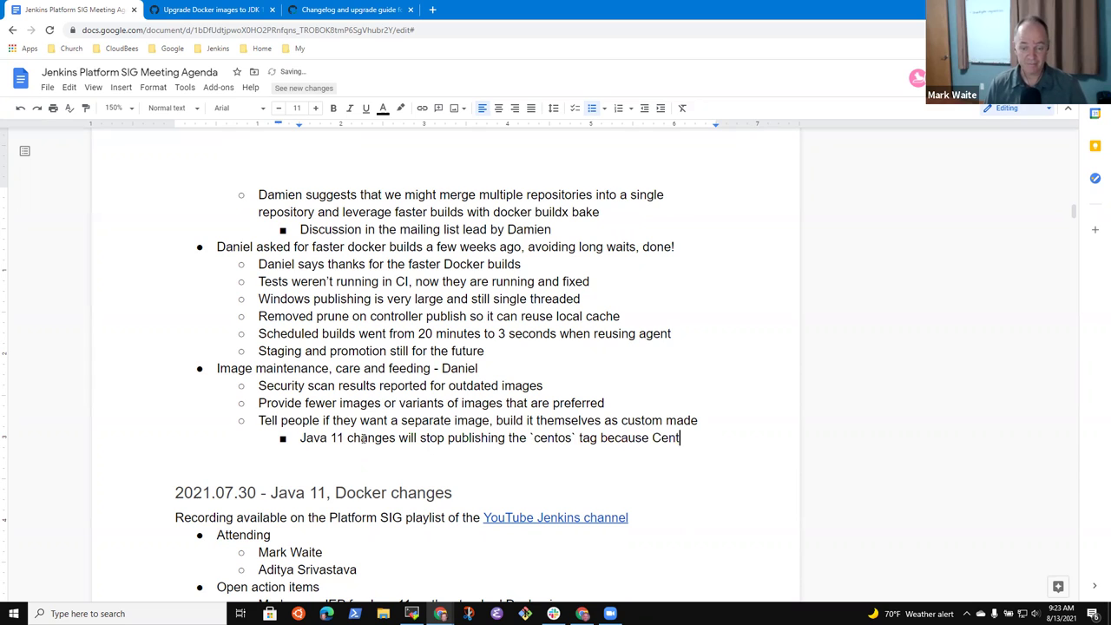
type("OS 8 is un")
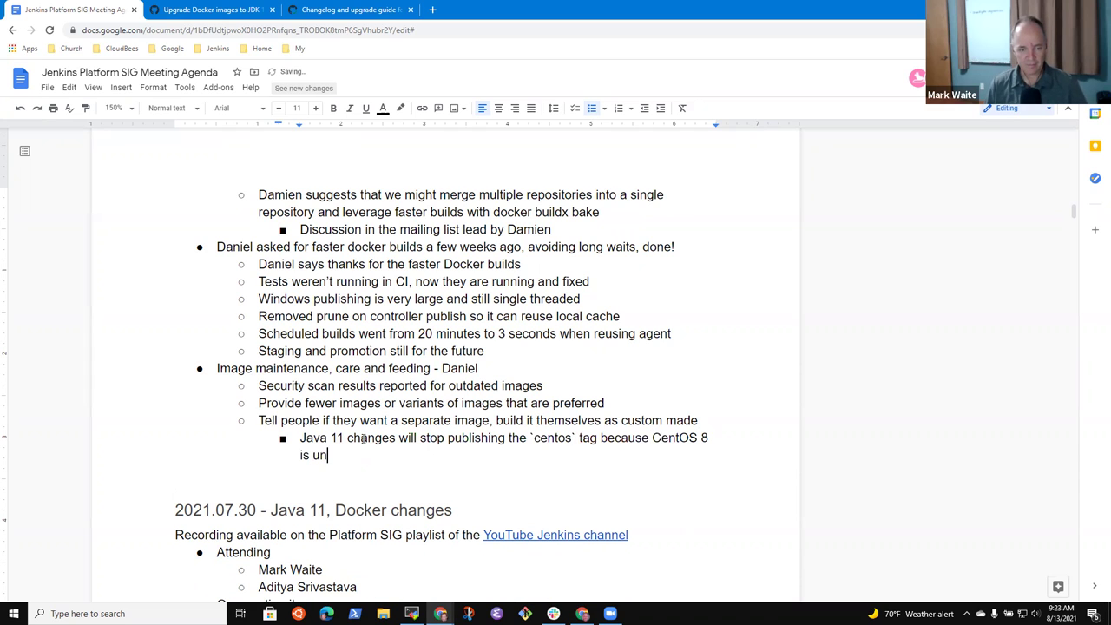
type("maintained")
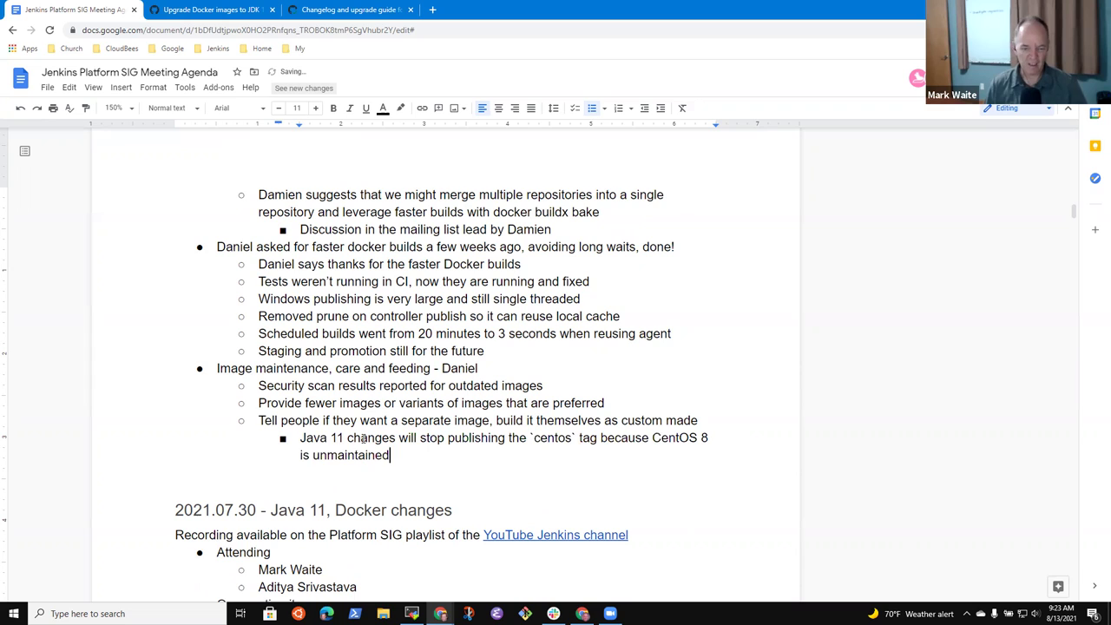
Step: Append ", stop publishing `stretch` because is soon to be unsupported" to the Java 11 sub-bullet
type(", stop pu")
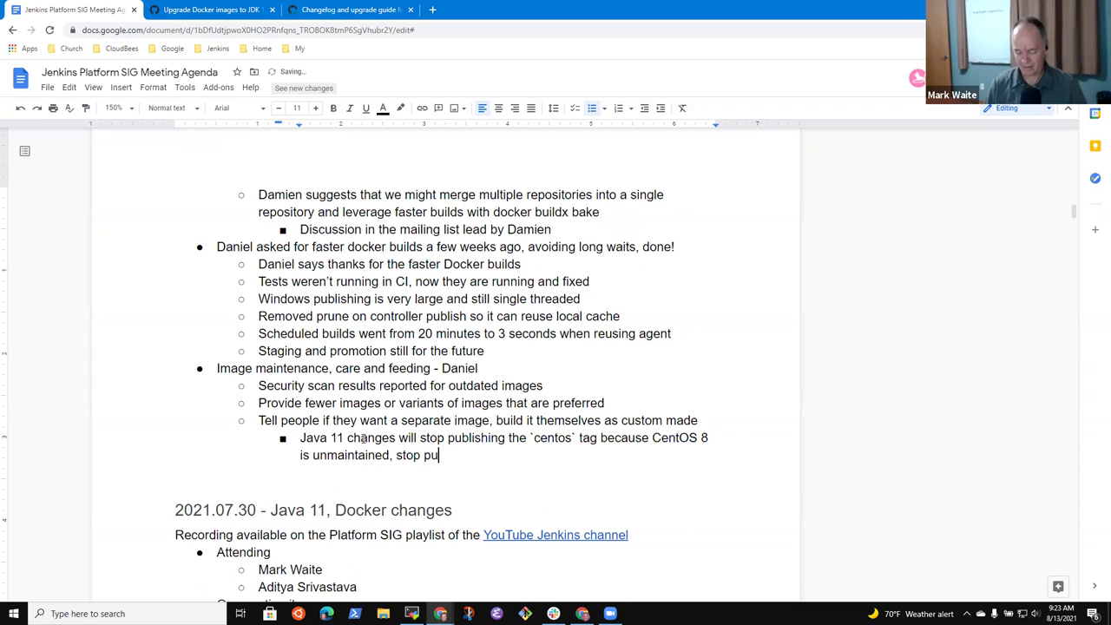
type("blishing `")
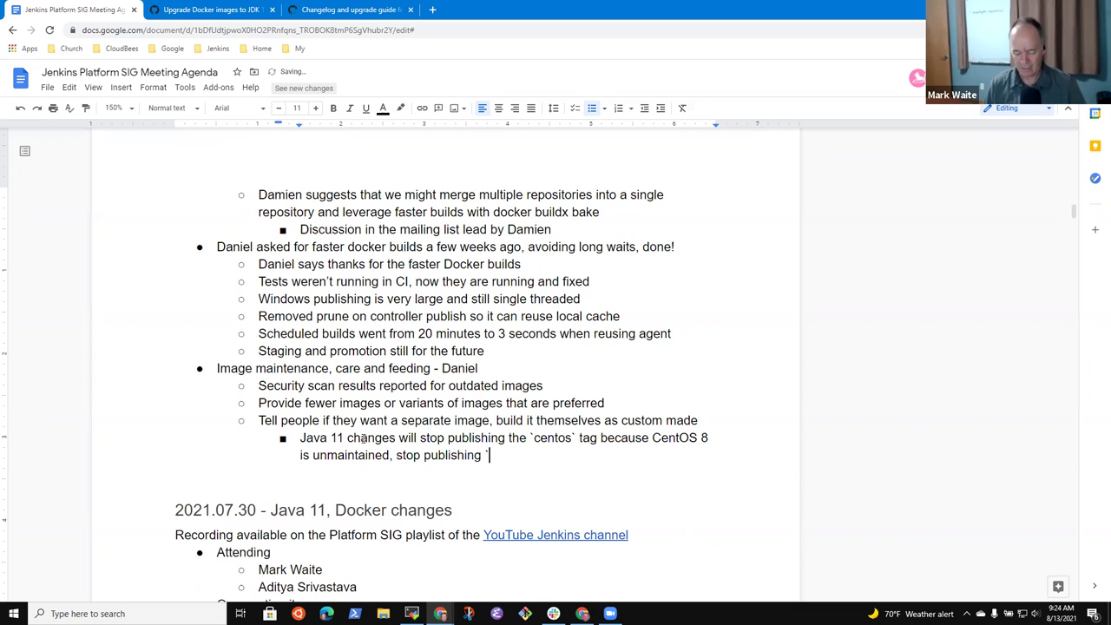
type("stretch`")
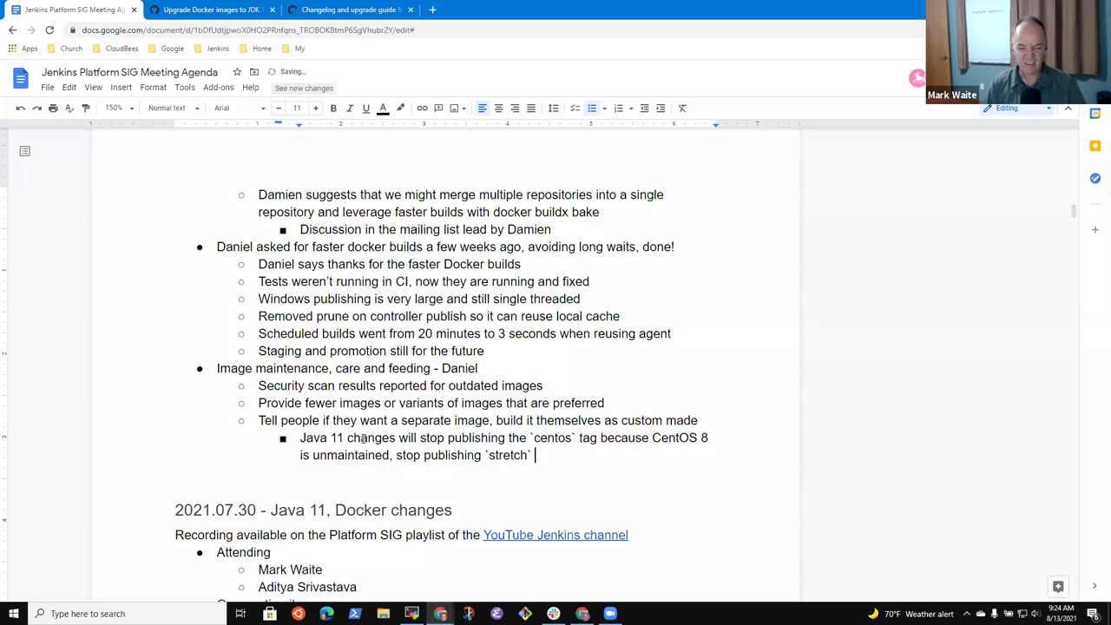
type(" because")
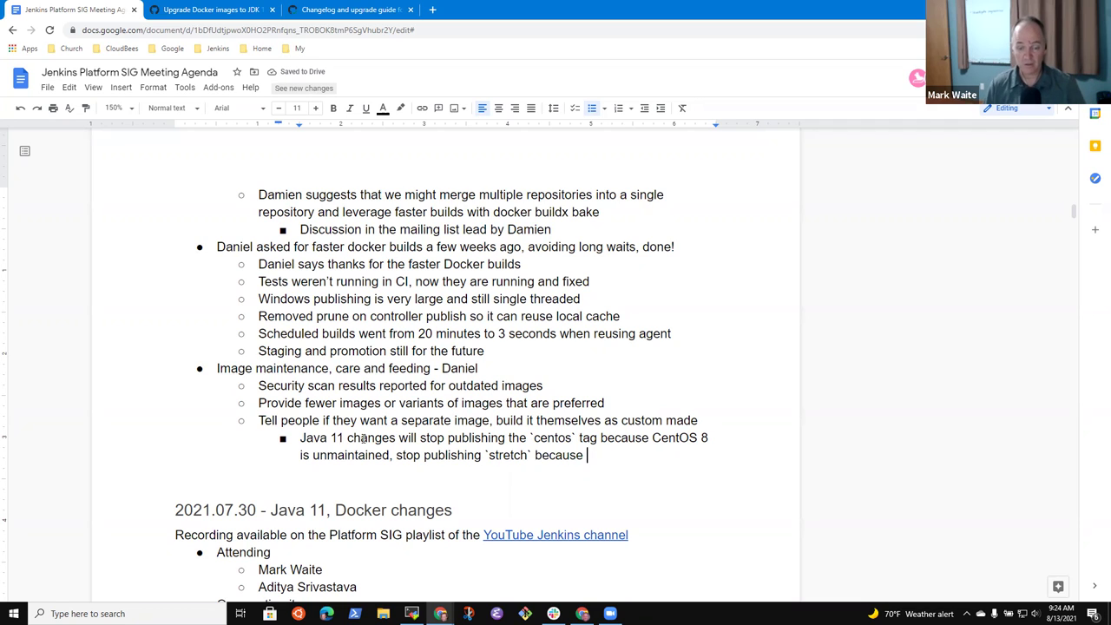
type("is soon to ")
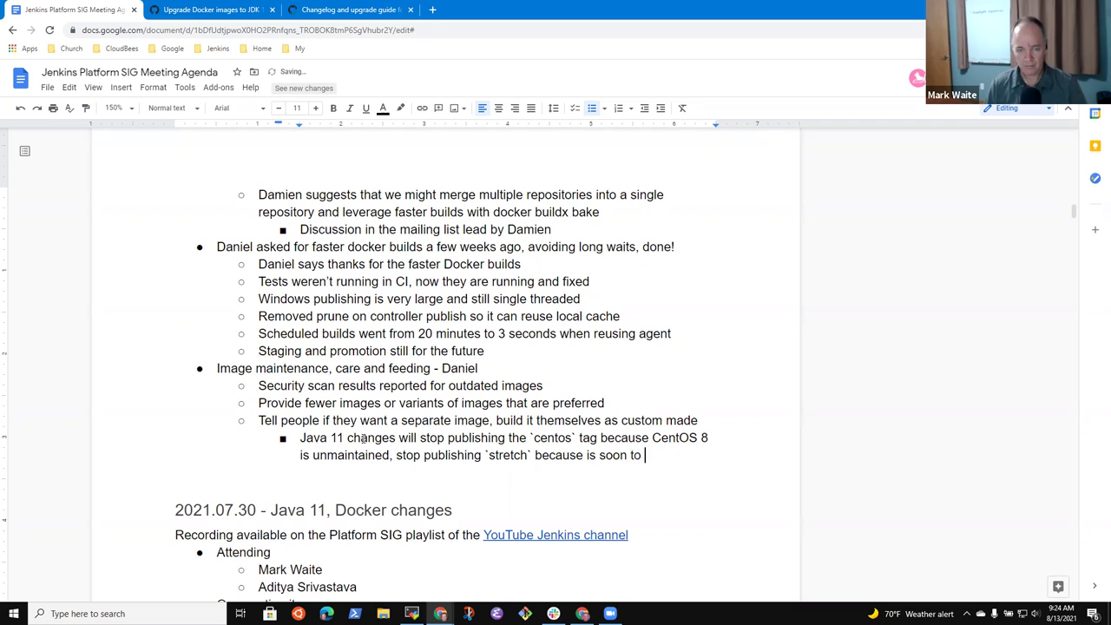
type("be unsupported")
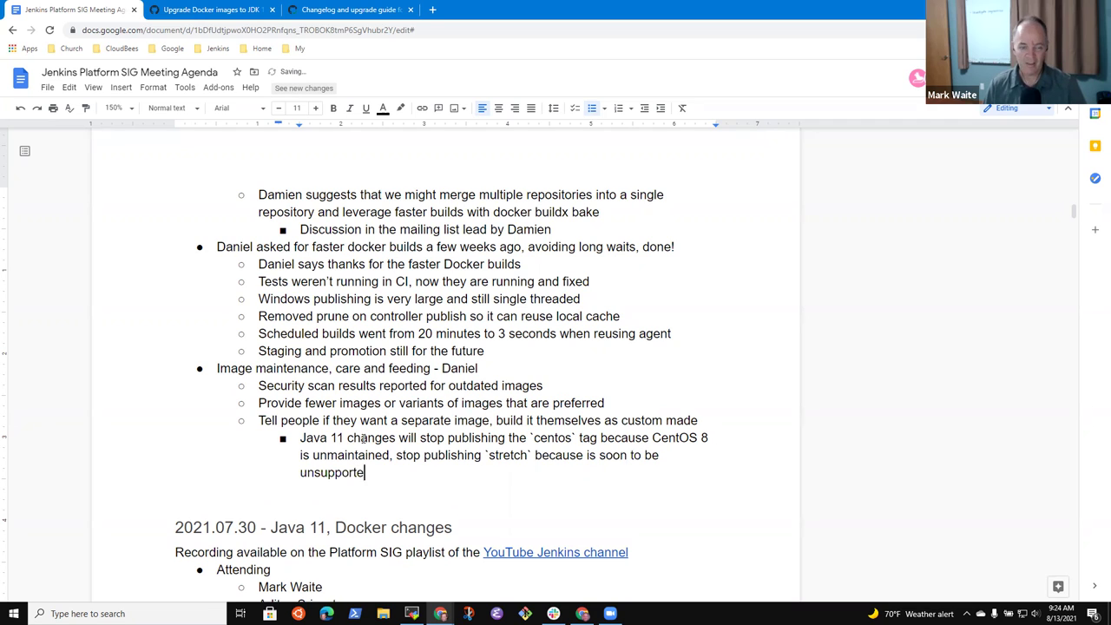
left_click(367, 437)
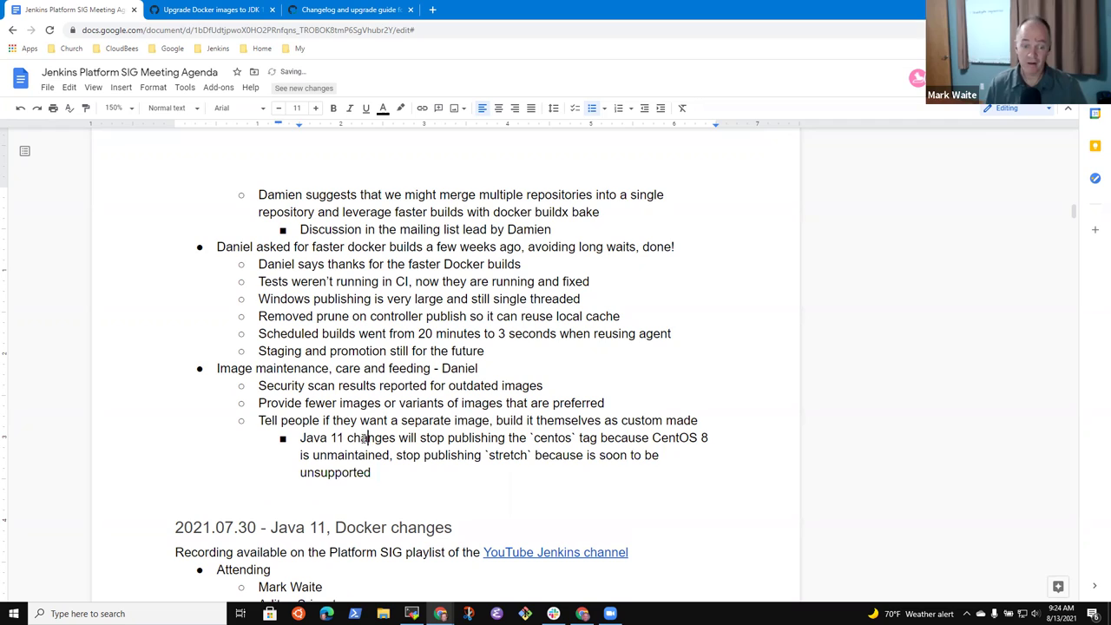
key("Up")
key("Home")
key("shift+End")
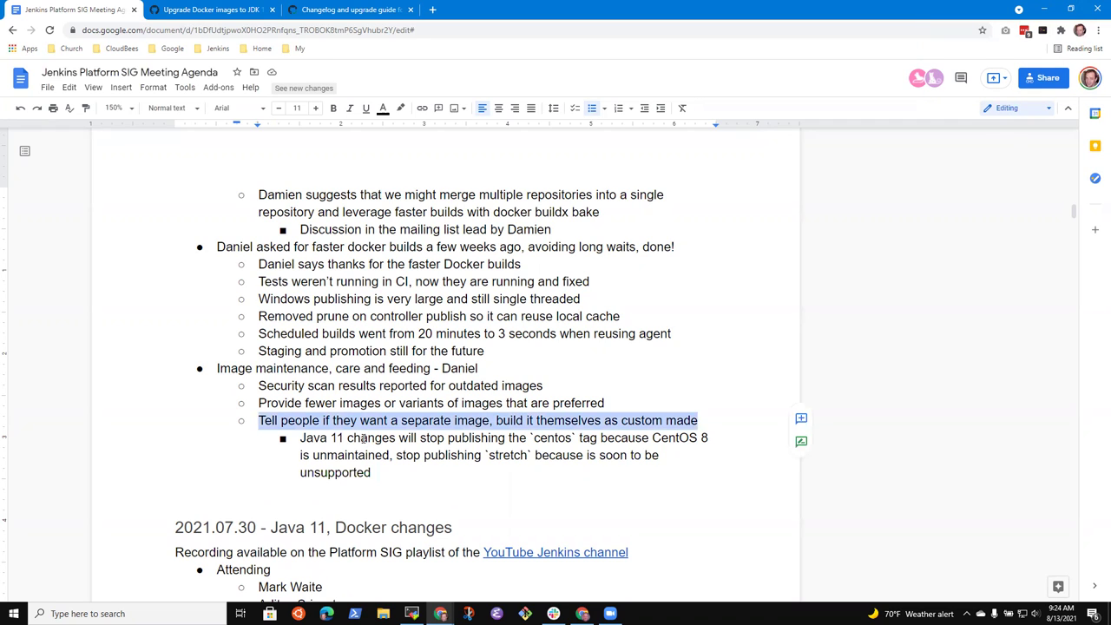
Step: Start a new sub-bullet below the Java 11 changes note
key("Down")
key("Down")
key("Down")
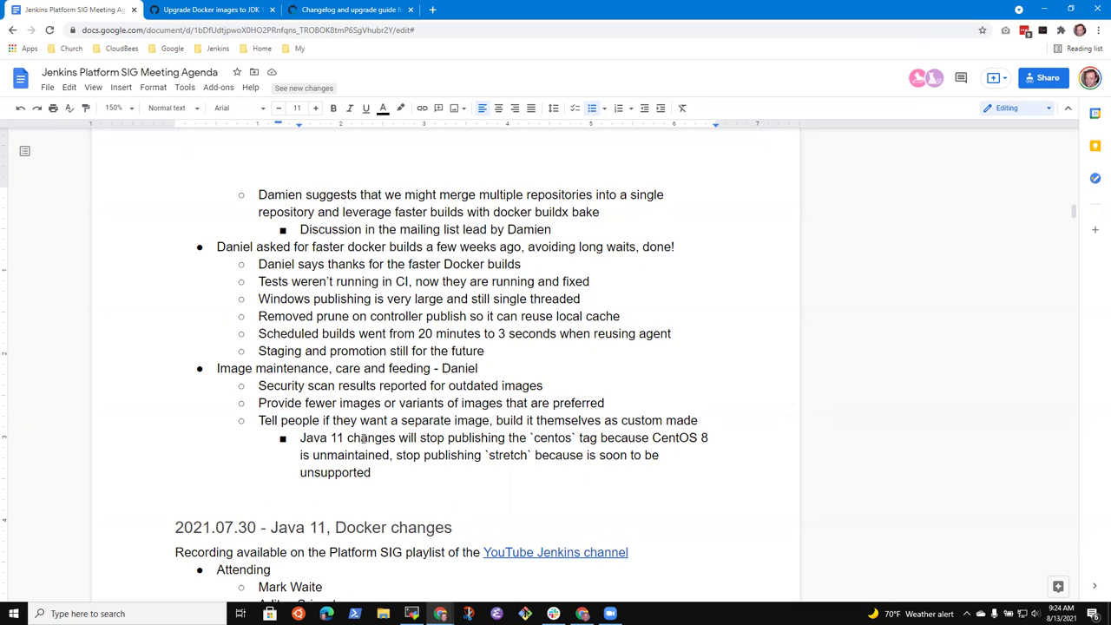
key("Return")
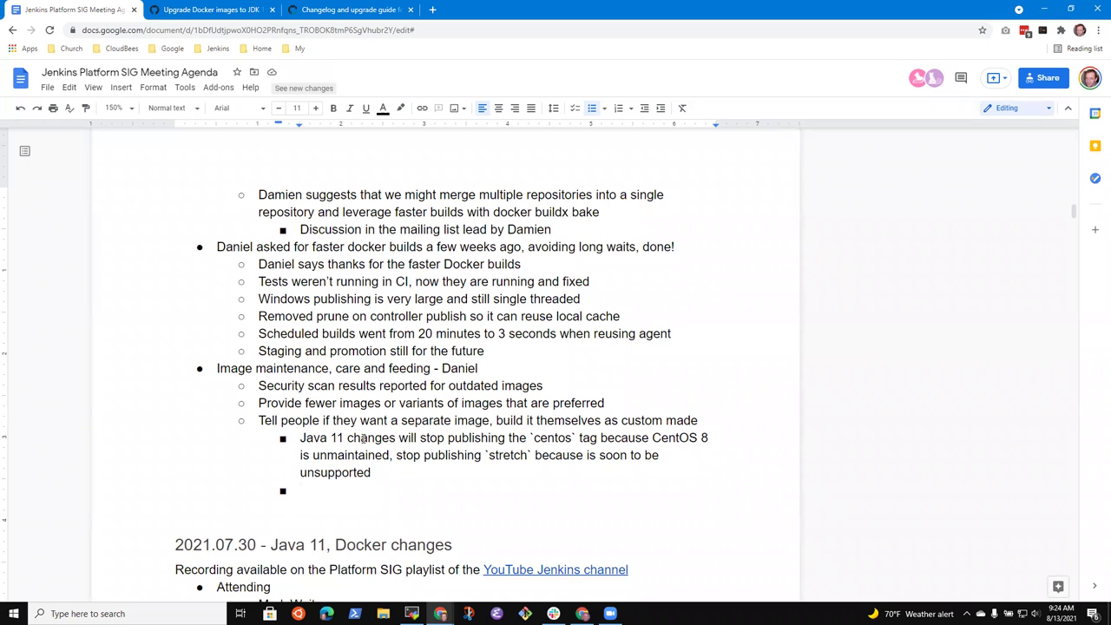
type("The maintainer responsibility")
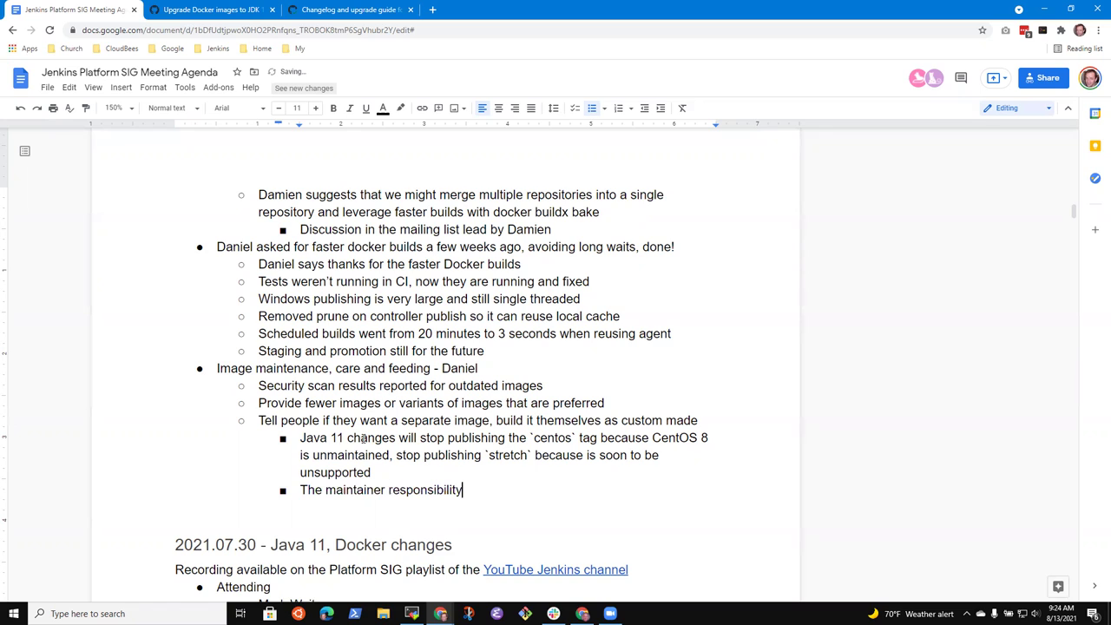
key("shift+Home")
key("BackSpace")
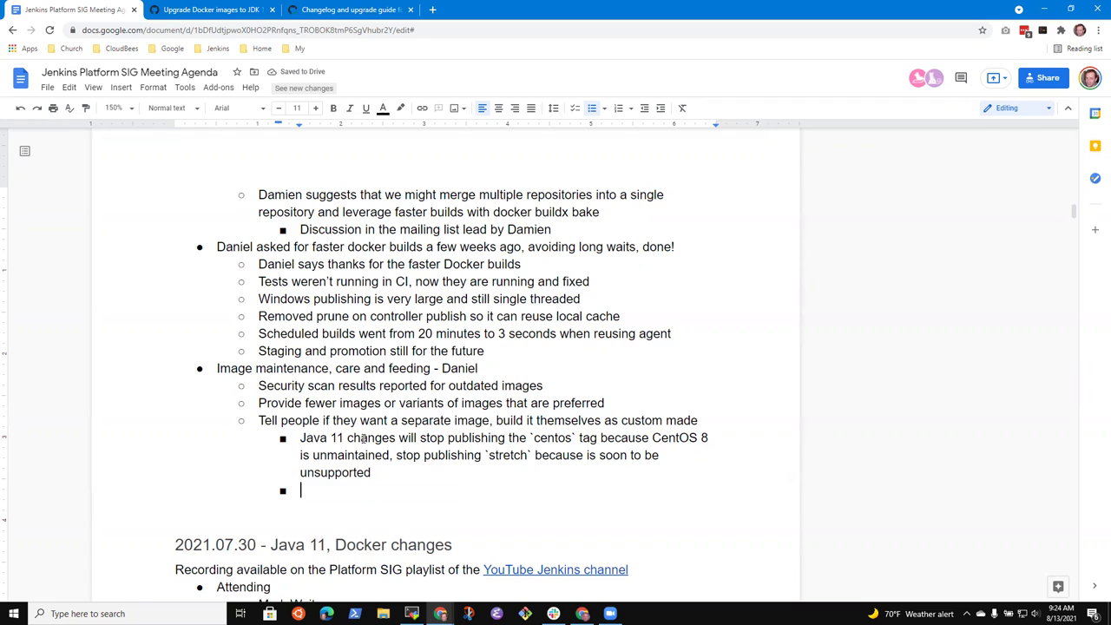
Step: Fill the new sub-bullet with "New images need a committed maintainer"
type("New images ")
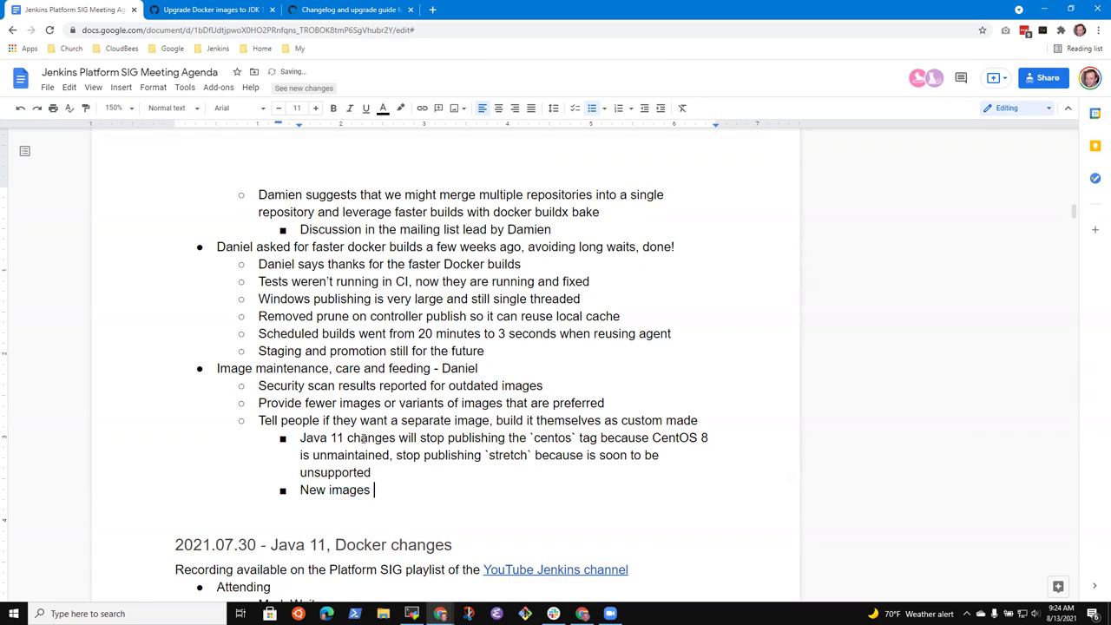
type("need a ccon")
key("BackSpace")
key("BackSpace")
key("BackSpace")
key("BackSpace")
type("committed ")
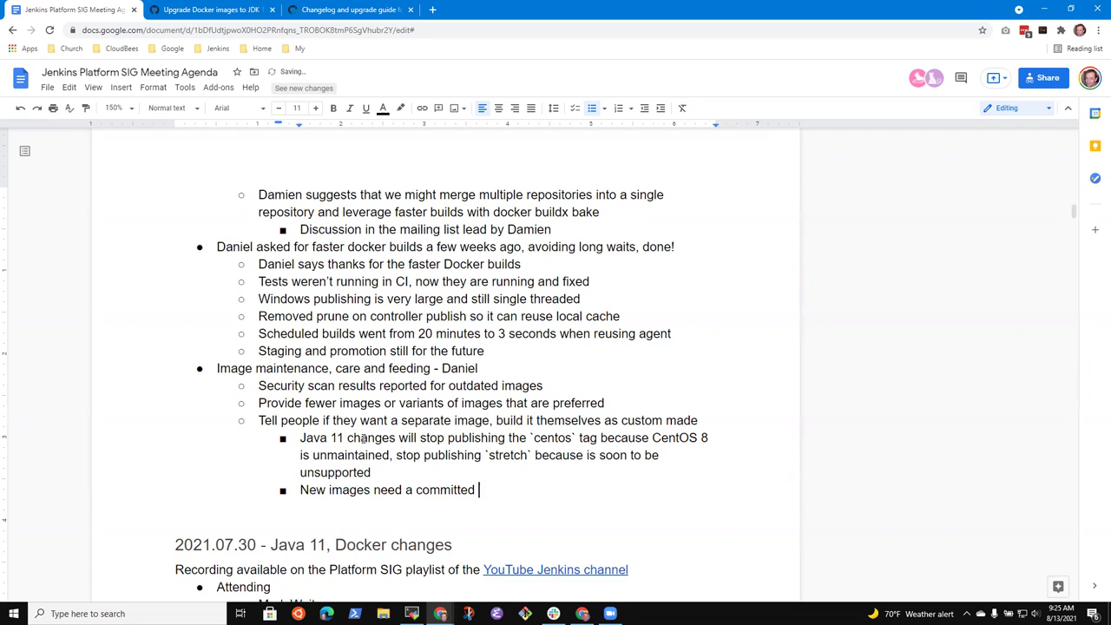
type("maintainer")
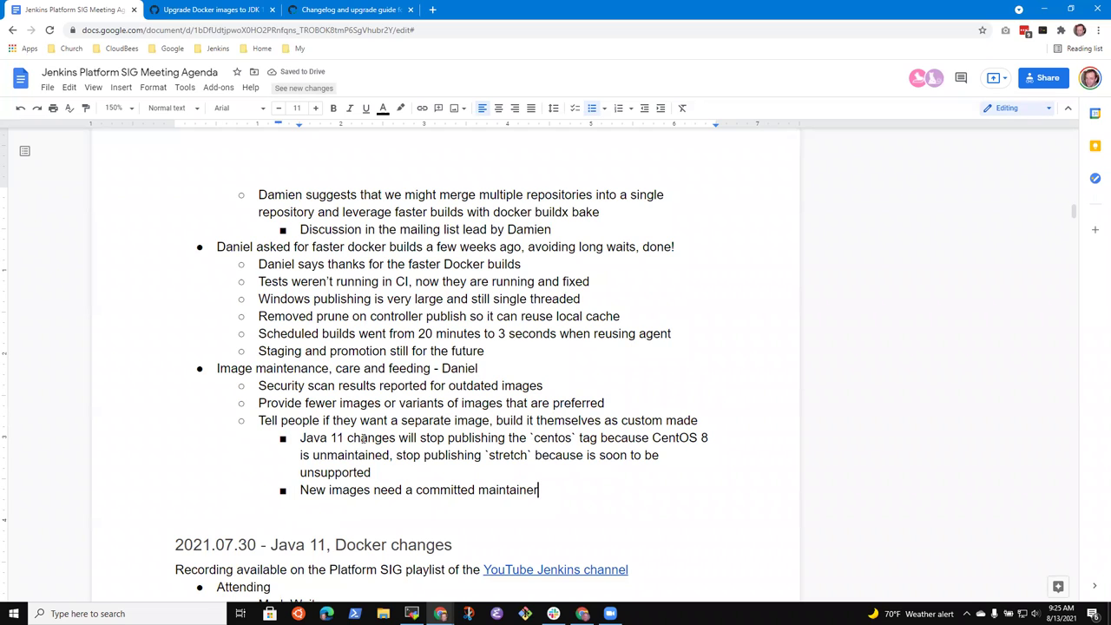
Step: Extend the committed maintainer sub-bullet with "that updates the image" and replace its first word with "All"
type(" that updaets t")
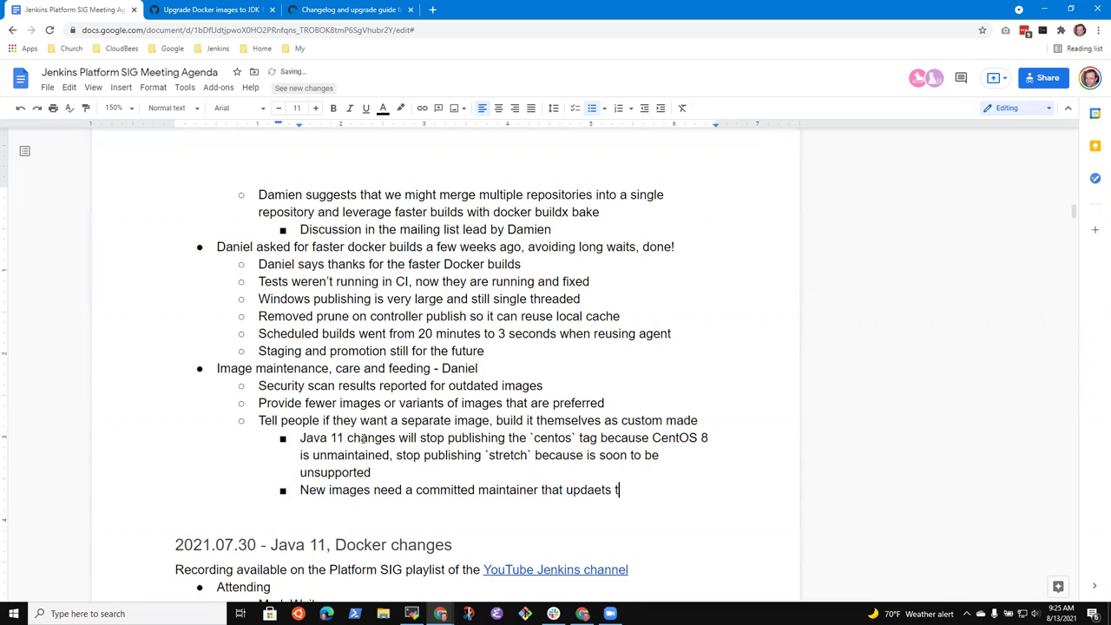
key("BackSpace")
key("BackSpace")
key("BackSpace")
key("BackSpace")
key("BackSpace")
type("tes the image")
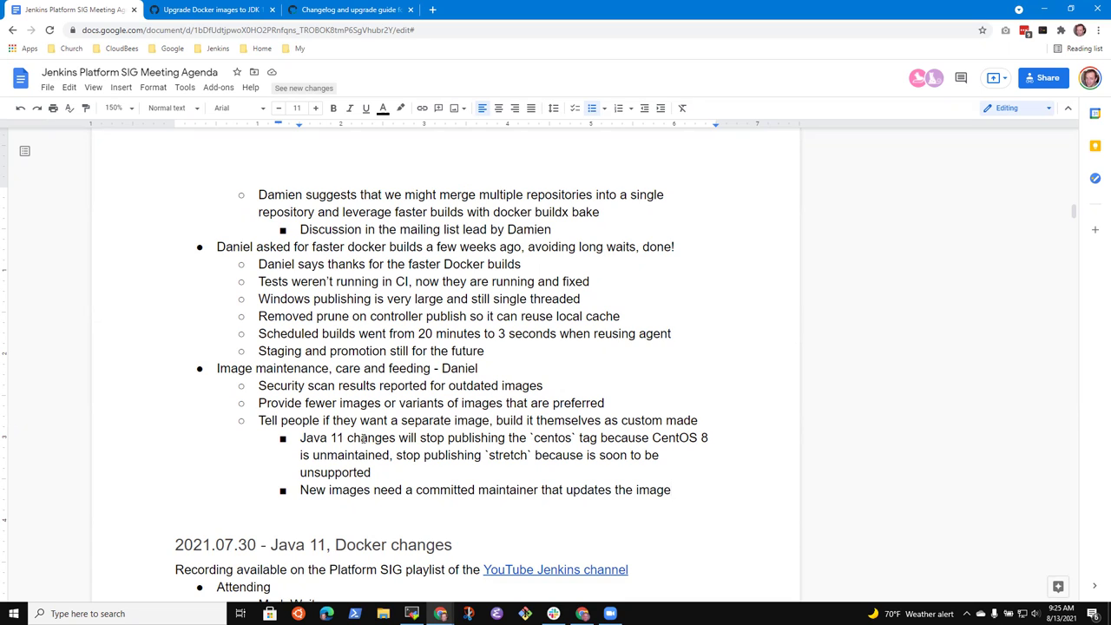
key("ctrl+shift+Right")
type("All")
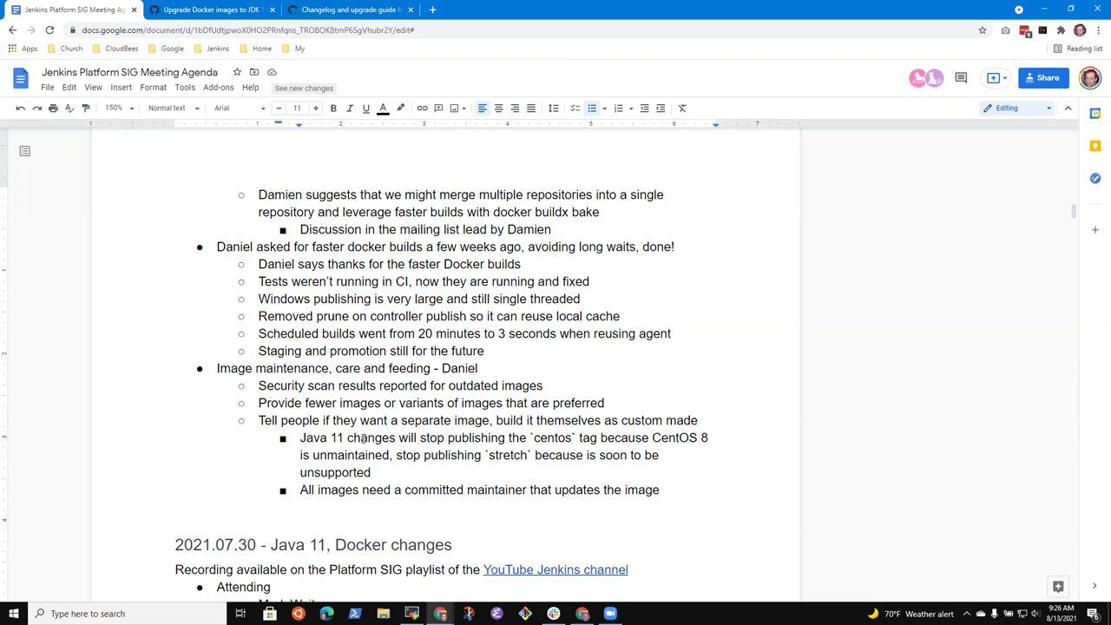
Step: Below the committed maintainer sub-bullet, add one noting a participant's agreement "that we need compelling reasons to support an image", and start another line
key("Return")
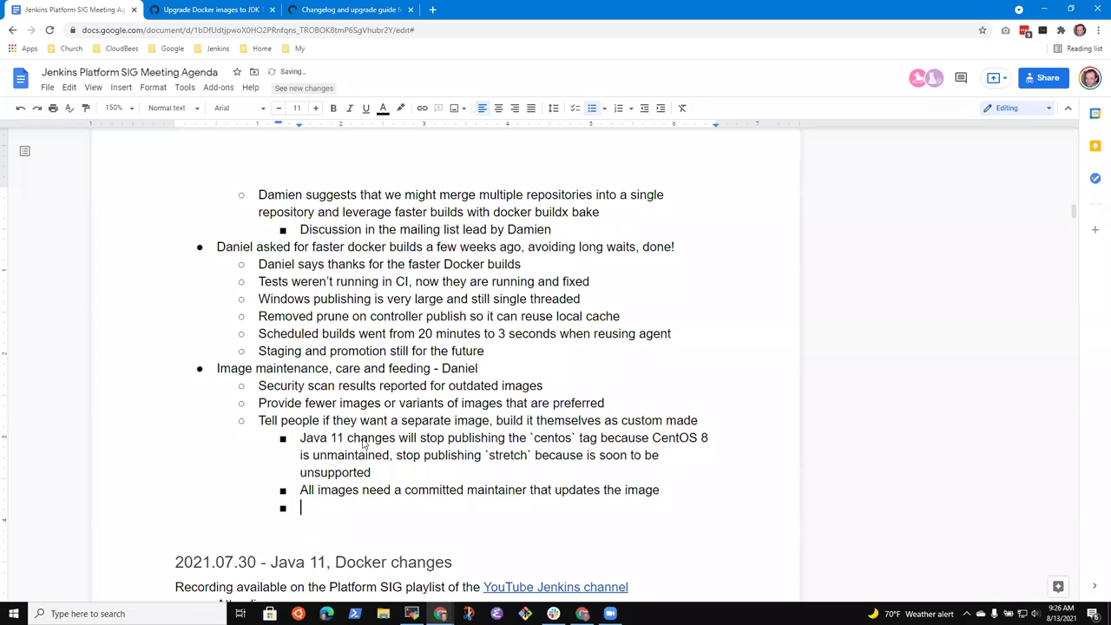
type("Tim agrees that we need compelling reasons to support an image")
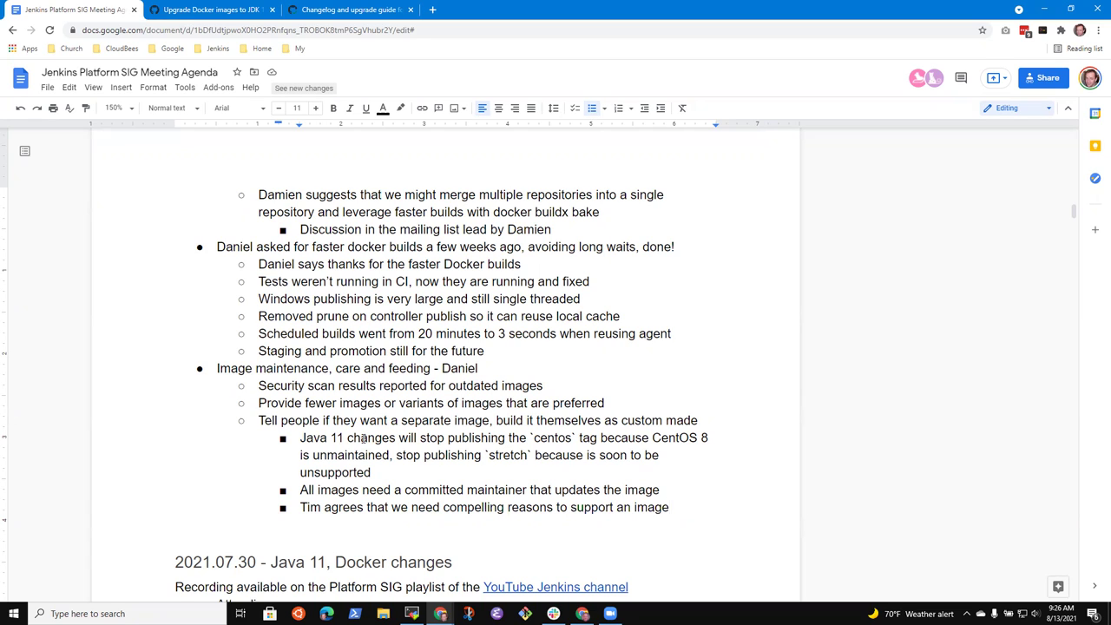
key("Return")
key("Tab")
type("Might")
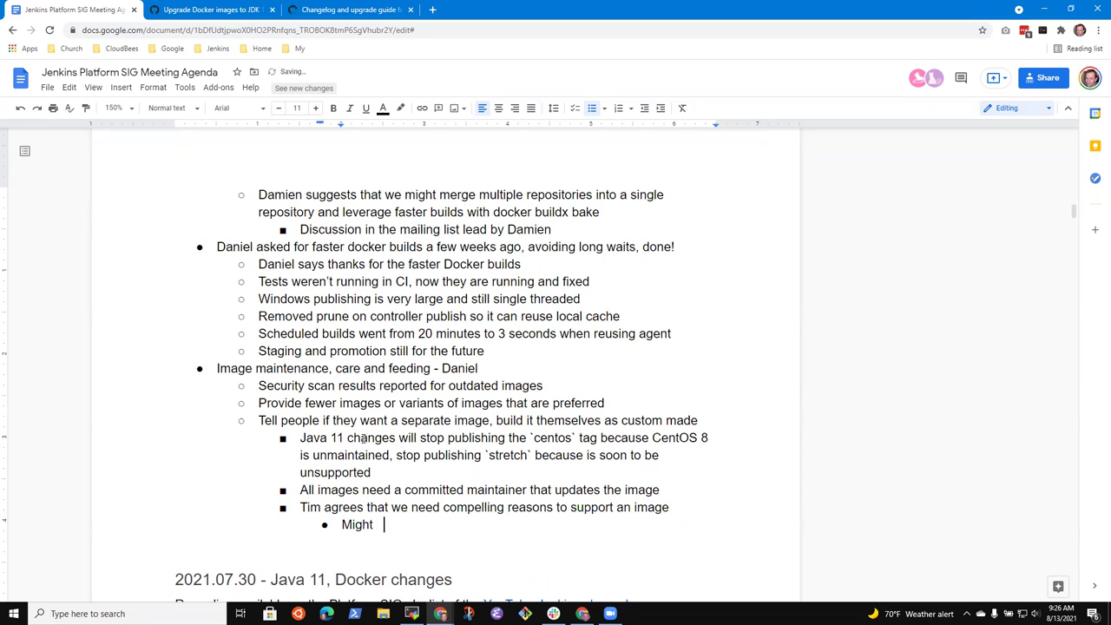
key("Home")
key("shift+Tab")
key("ctrl+BackSpace")
Step: Add the outdented bullet "Push back on the argument “my infosec team requires it”" with an empty nested sub-bullet under it
key("shift+Tab")
type("Push ba")
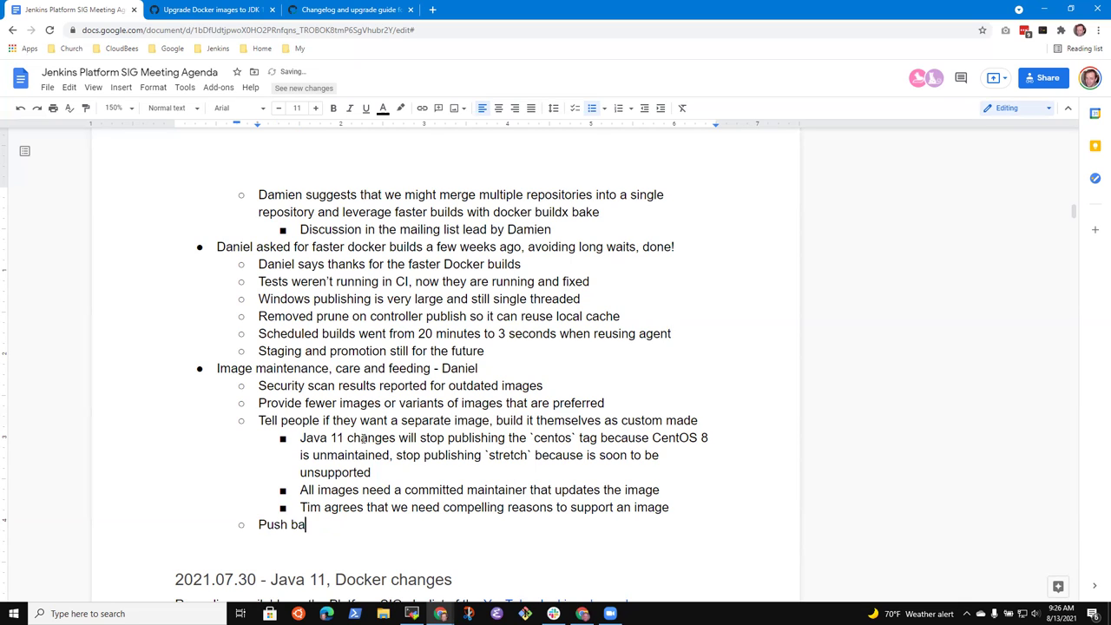
type("ck on the argument “m")
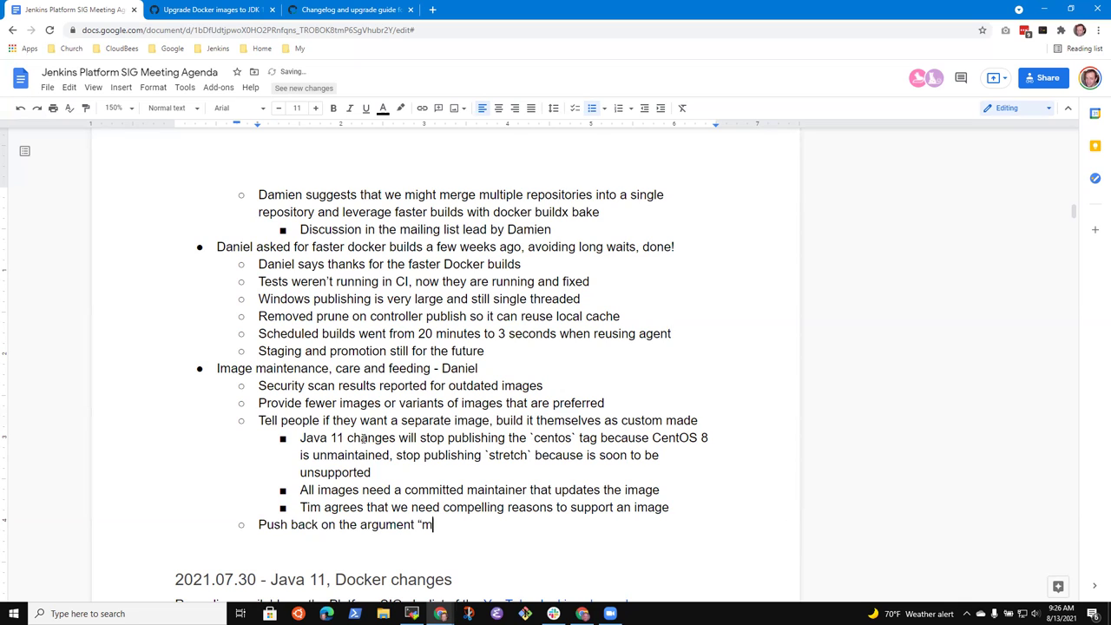
type("y infosecc")
key("BackSpace")
type("team requires ")
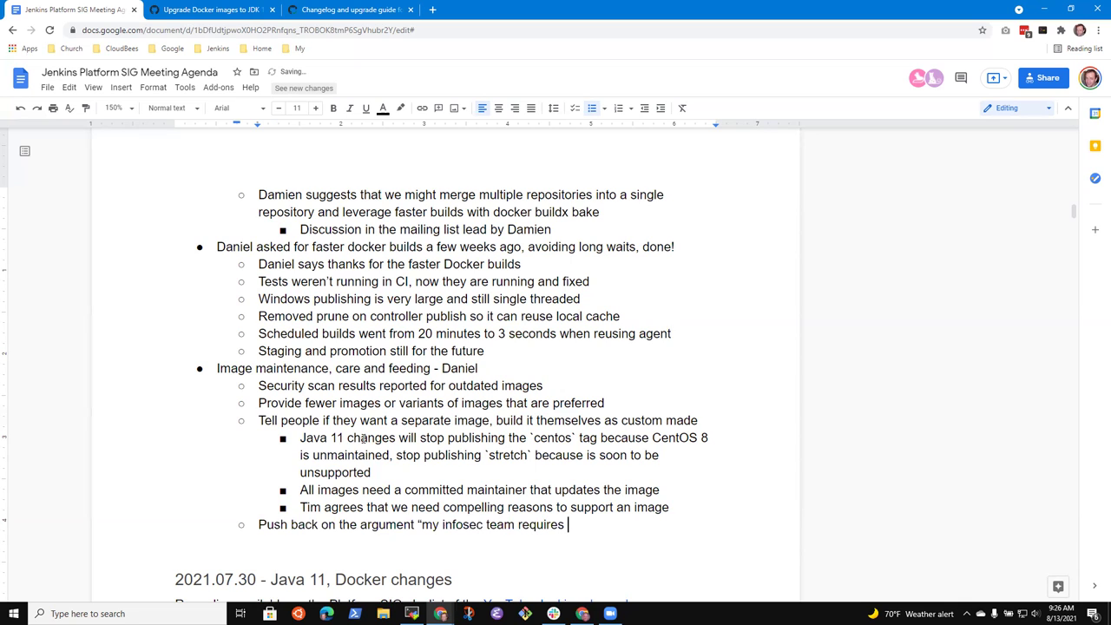
type("it”")
key("Return")
key("Tab")
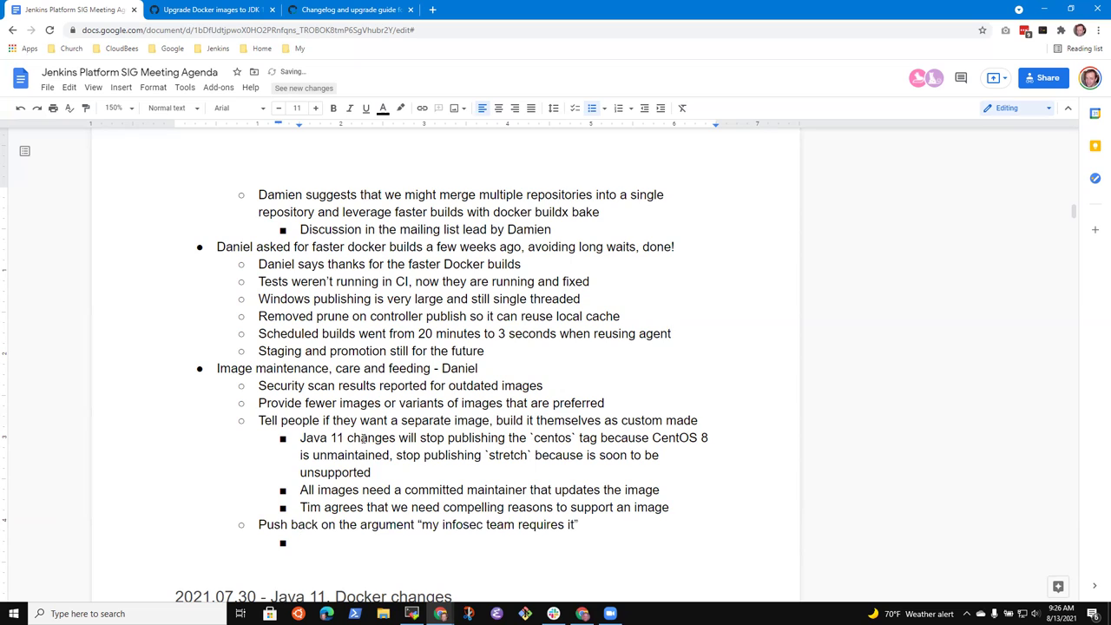
type("Reconsider")
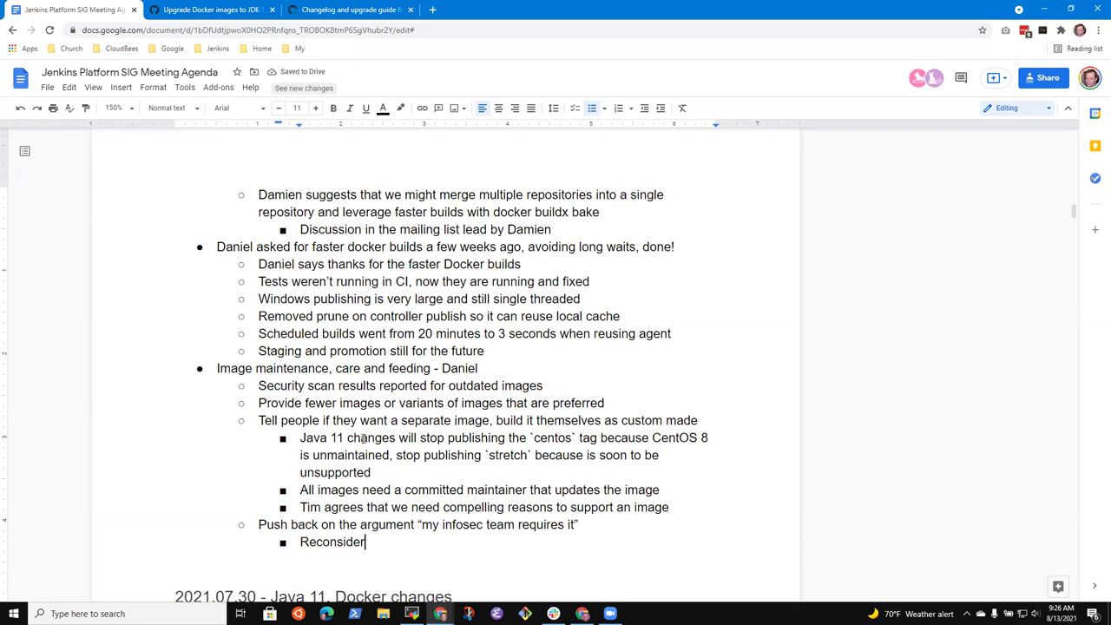
key("ctrl+shift+Left")
key("BackSpace")
Step: Fill the nested sub-bullet with "Don't accept assignment of responsibility" and start a new bullet one level up
type("Don't accept")
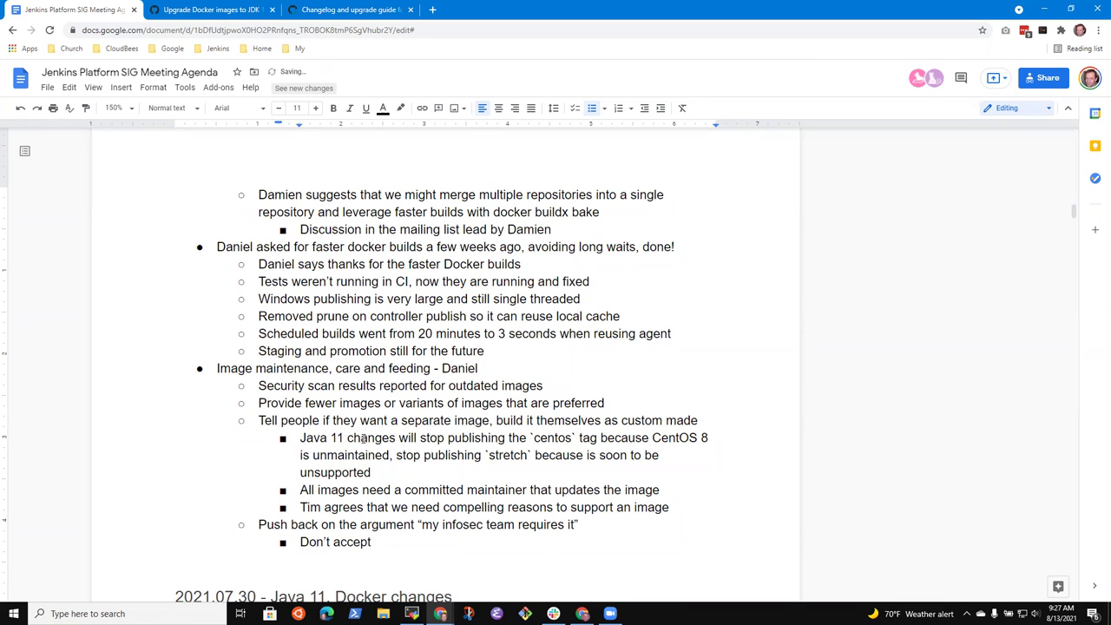
type(" assignment of responsilbi")
key("BackSpace")
key("BackSpace")
key("BackSpace")
type("bility")
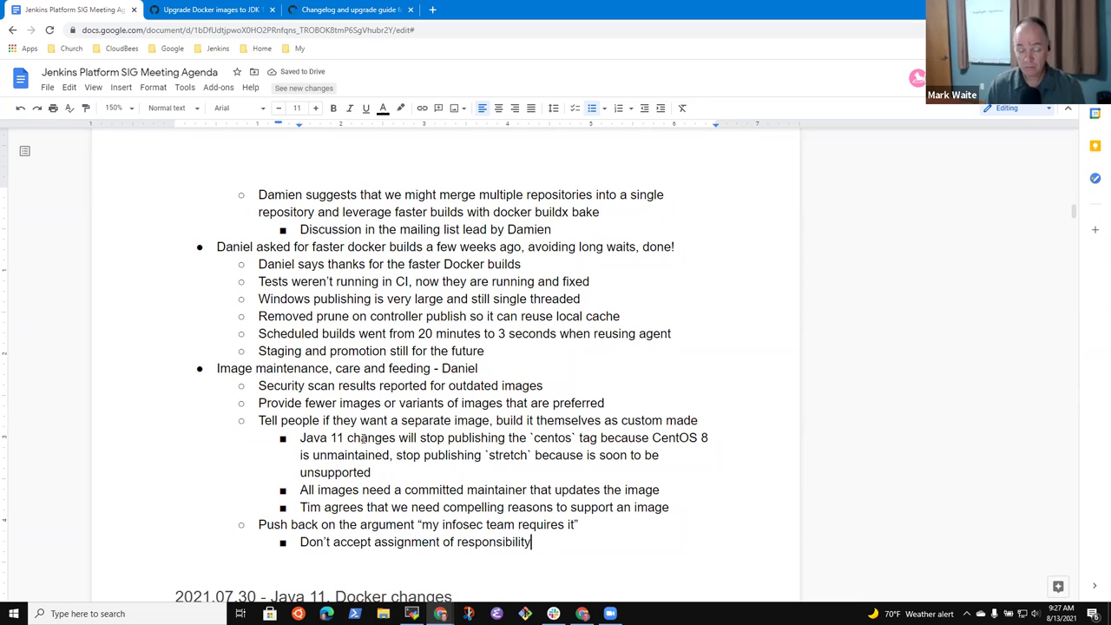
key("Return")
key("shift+Tab")
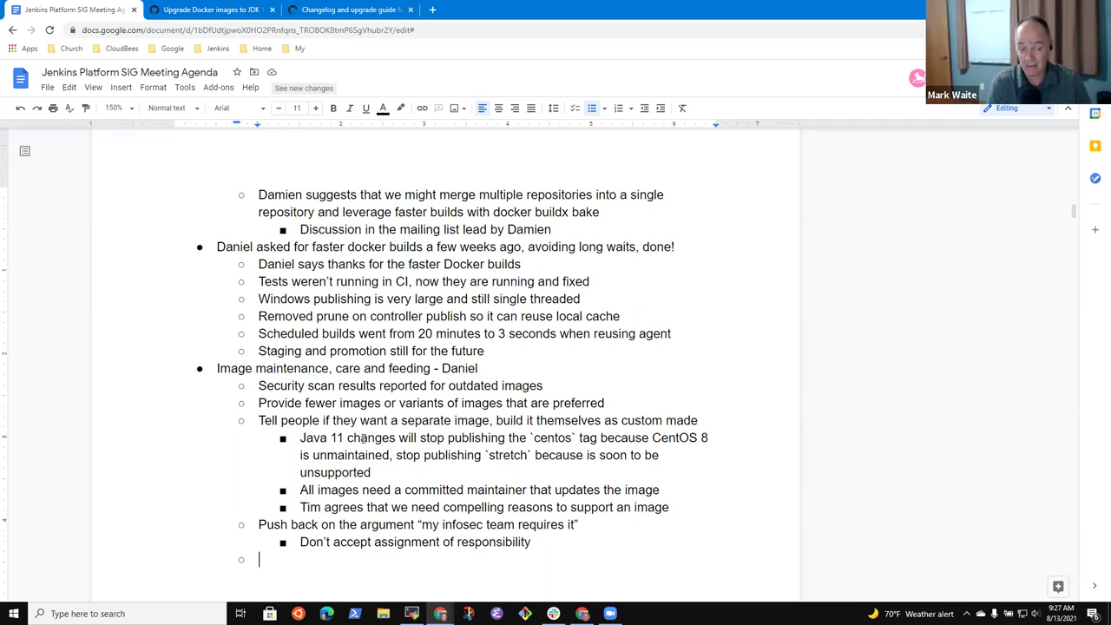
key("Up")
key("Up")
key("Up")
key("Up")
key("Up")
key("Up")
key("Up")
key("End")
key("ctrl+Left")
key("ctrl+Left")
key("ctrl+Left")
key("ctrl+Left")
key("ctrl+Left")
key("ctrl+shift+Left")
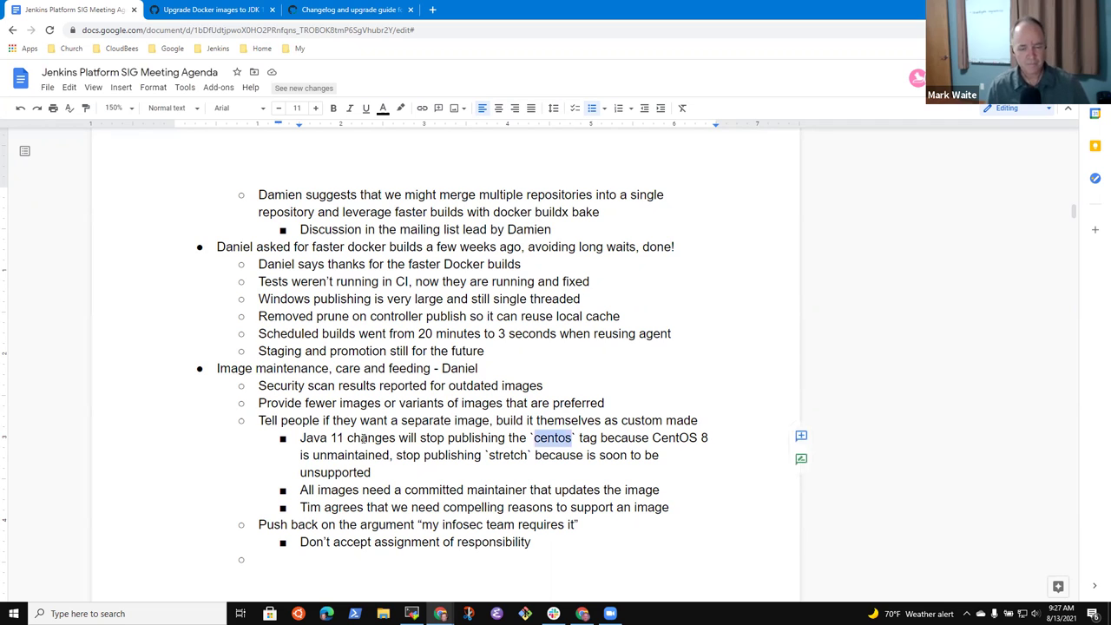
key("Down")
key("Down")
key("Down")
key("Down")
key("Down")
key("Down")
key("Down")
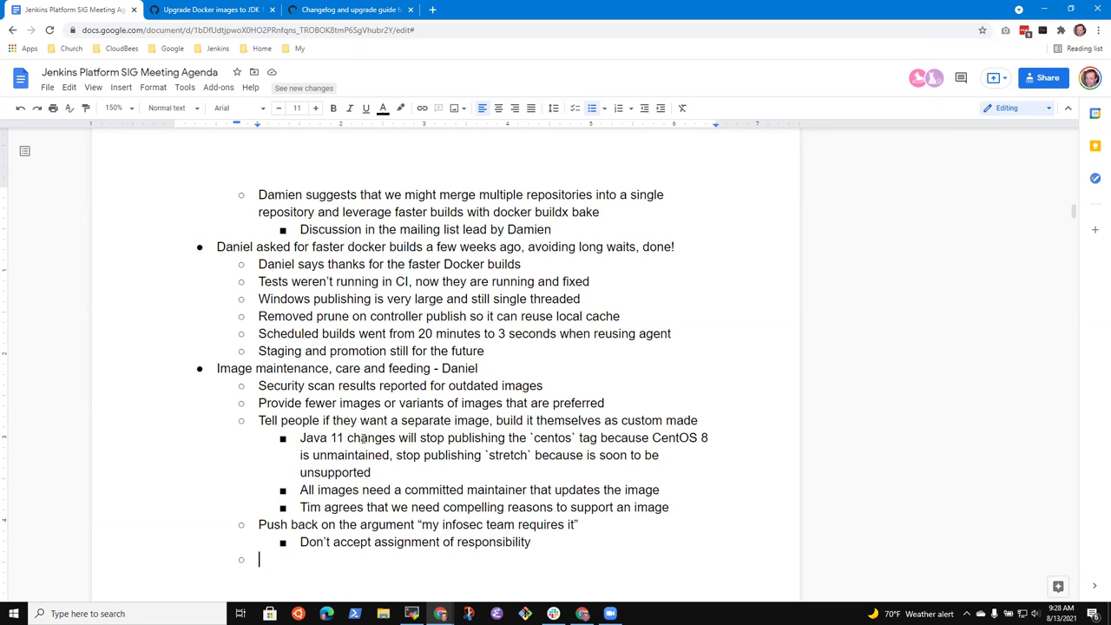
Step: Append "from a corporate infosec team" to the assignment of responsibility sub-bullet
key("Left")
type("from a corpora")
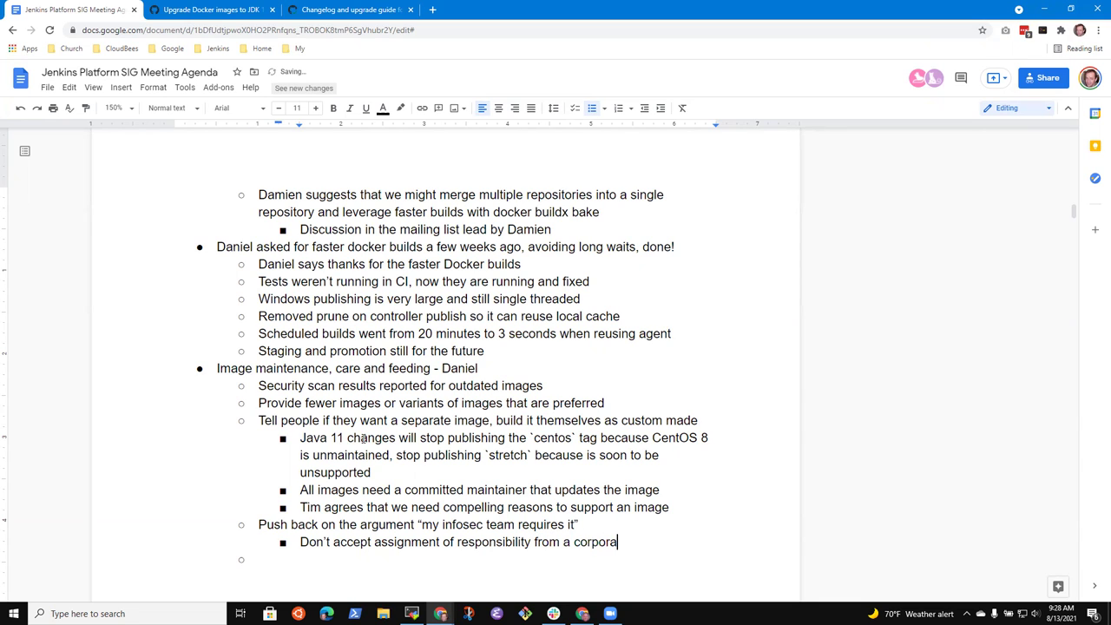
type("te infosec team")
key("Down")
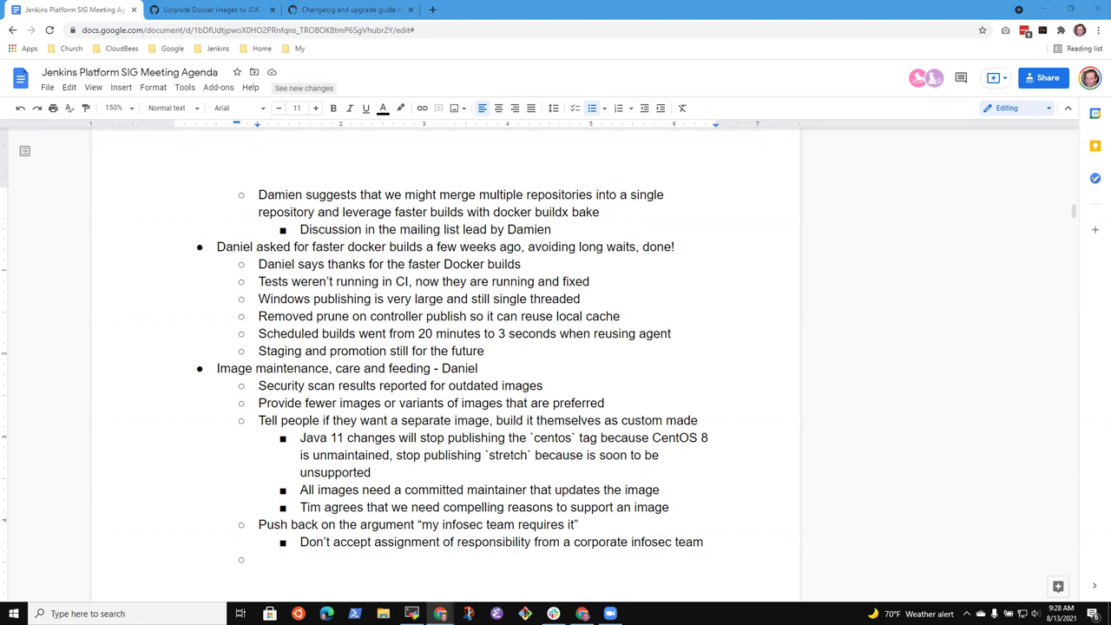
Step: Fill the empty last bullet with "Might be a use case for agent images, not for controller"
key("alt+Tab")
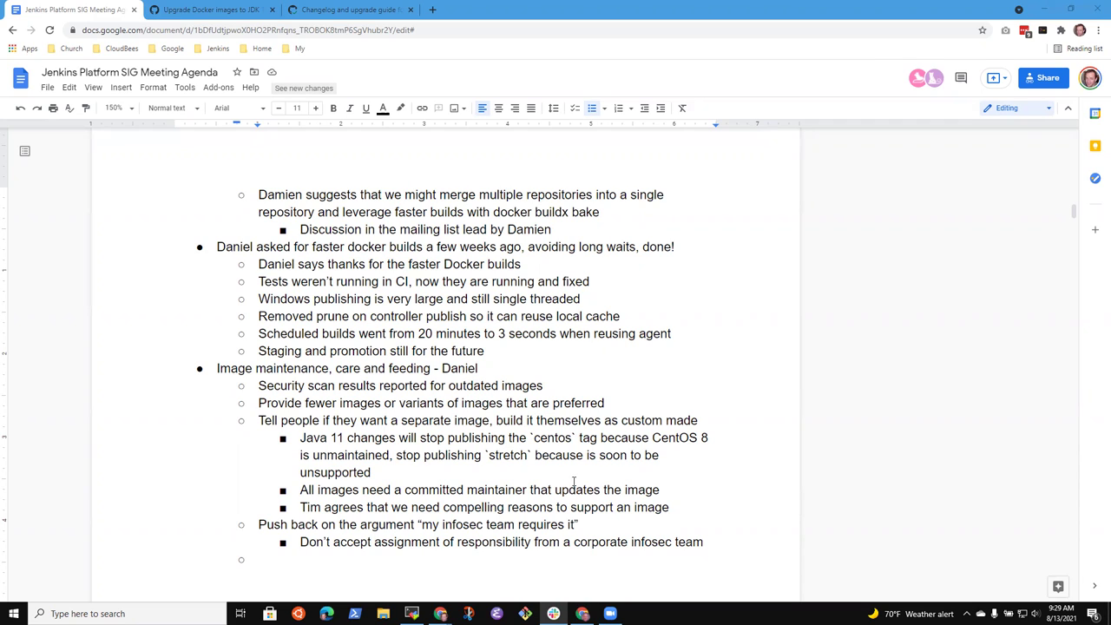
left_click(442, 560)
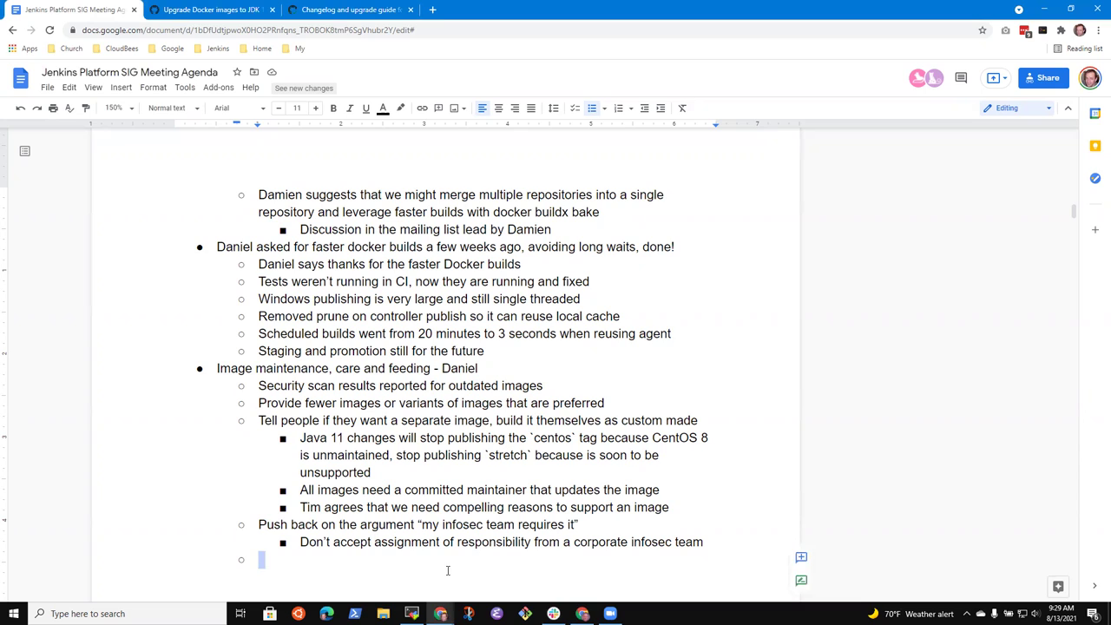
type("Might be a ")
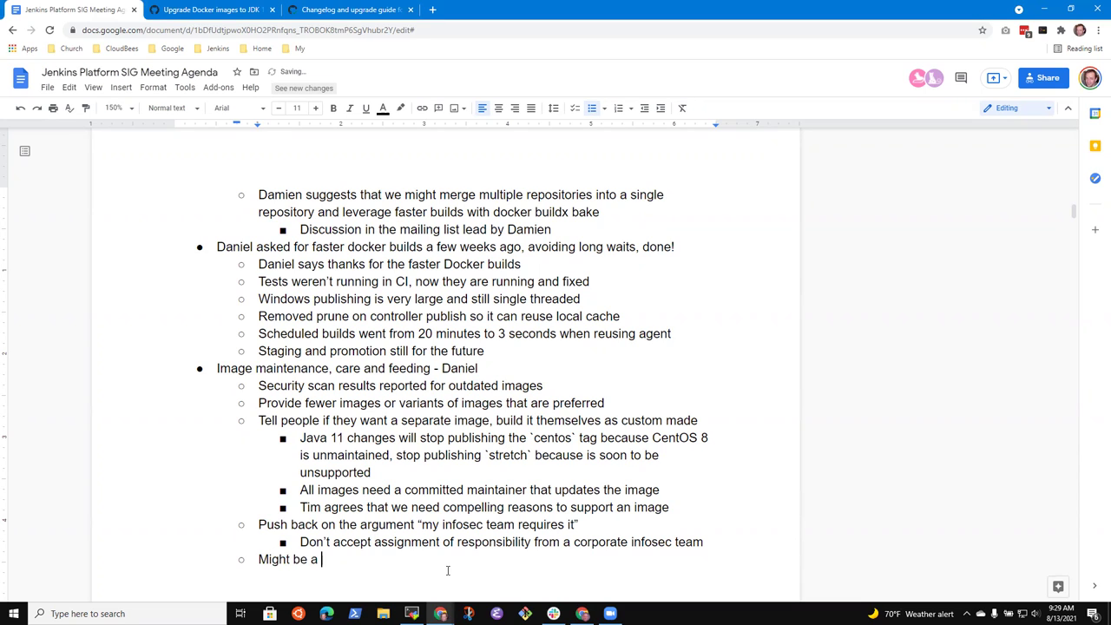
type("use case for agent i")
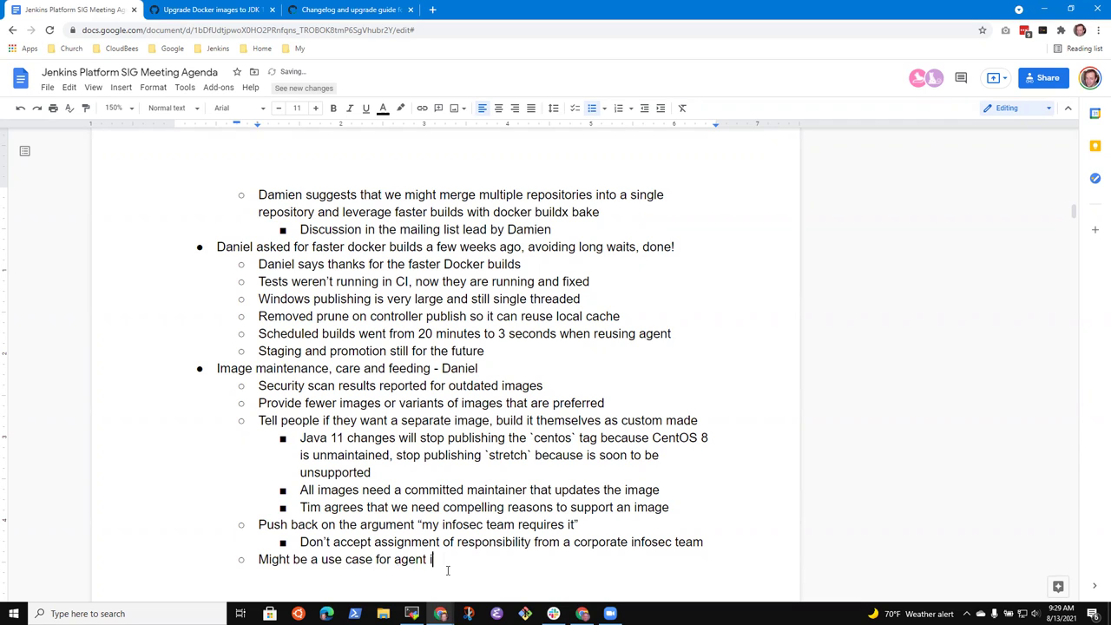
type("mages, nm")
key("BackSpace")
type("ot for contgrol")
key("BackSpace")
key("BackSpace")
key("BackSpace")
key("BackSpace")
type("roller")
Step: Add the nested sub-bullet "Smaller variety of agent images than controller images" under the agent images use case
key("Return")
key("Tab")
type("Smaller volu")
key("BackSpace")
key("BackSpace")
key("BackSpace")
type("ariety ")
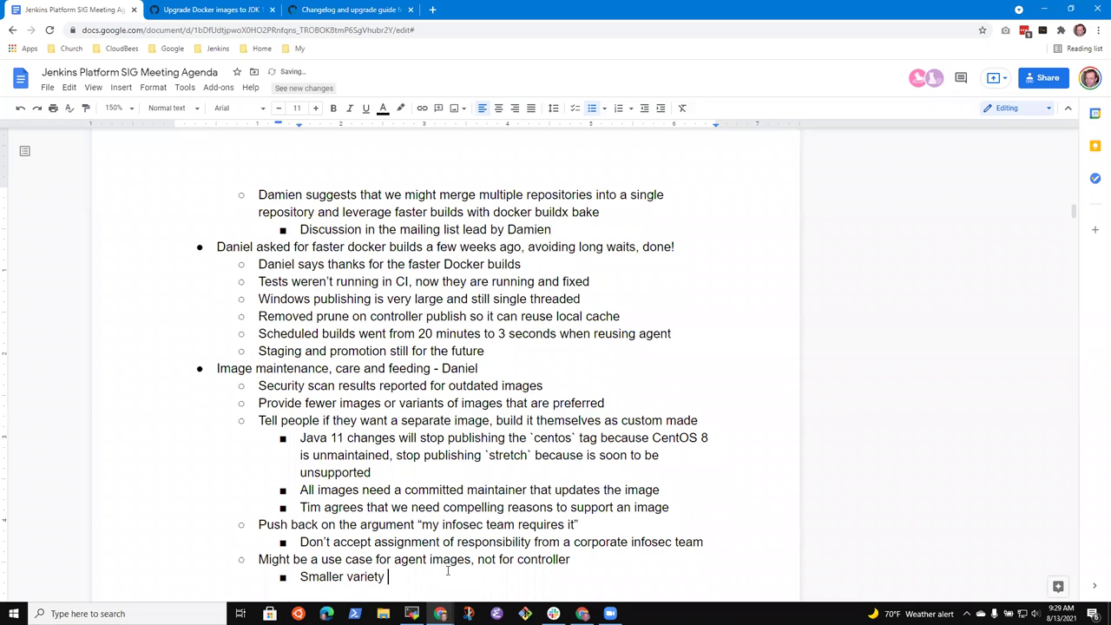
type("of agent images than controller ")
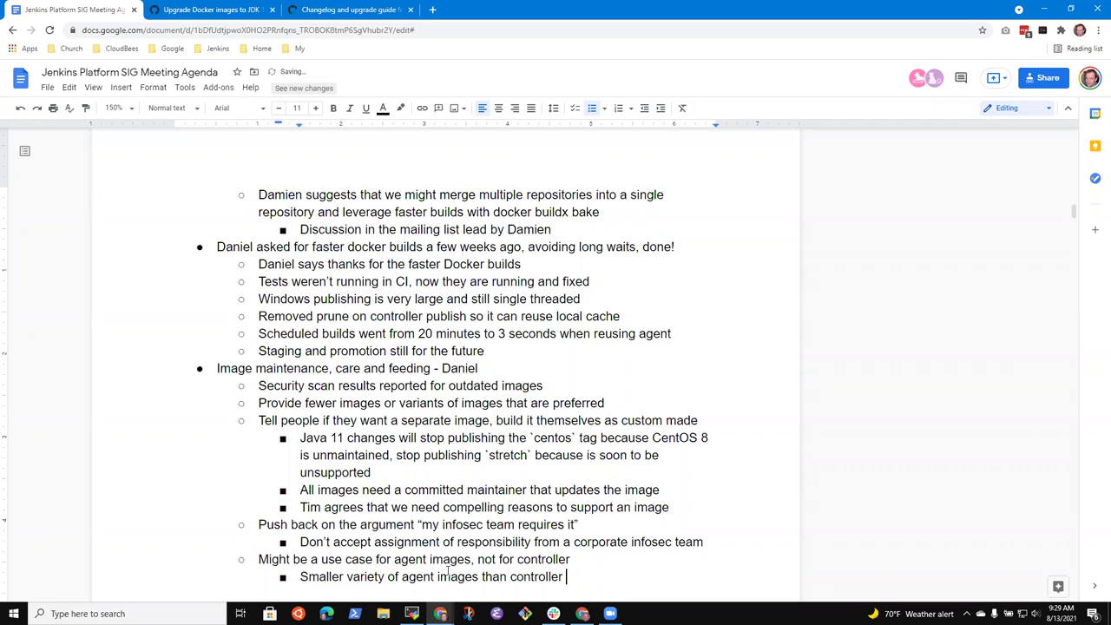
type("images")
key("ctrl+BackSpace")
type("images")
Step: Add the outdented bullet "Evaluate each tool on the controller image as part of the practices"
scroll(440, 471, "down", 1)
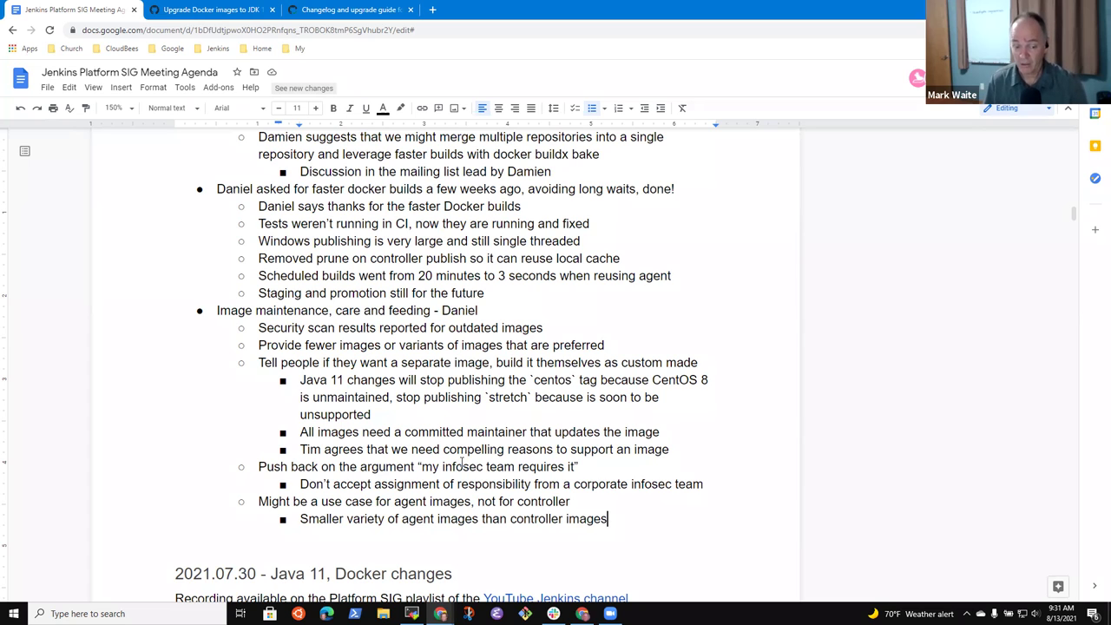
key("Return")
key("shift+Tab")
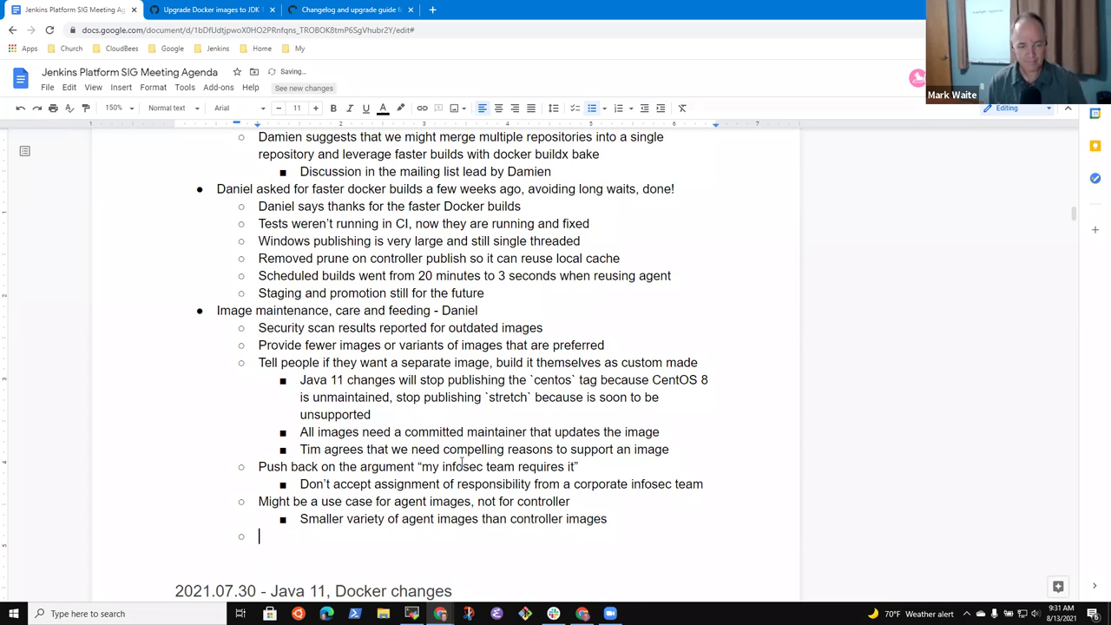
type("Reconsi")
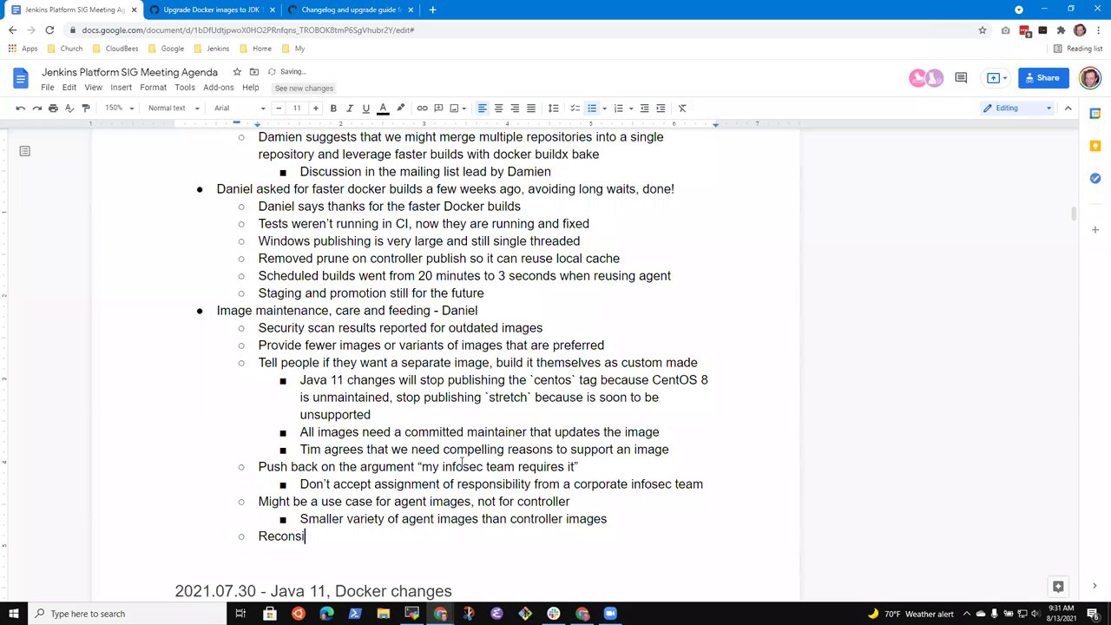
key("ctrl+BackSpace")
type("Evaluate each tool in")
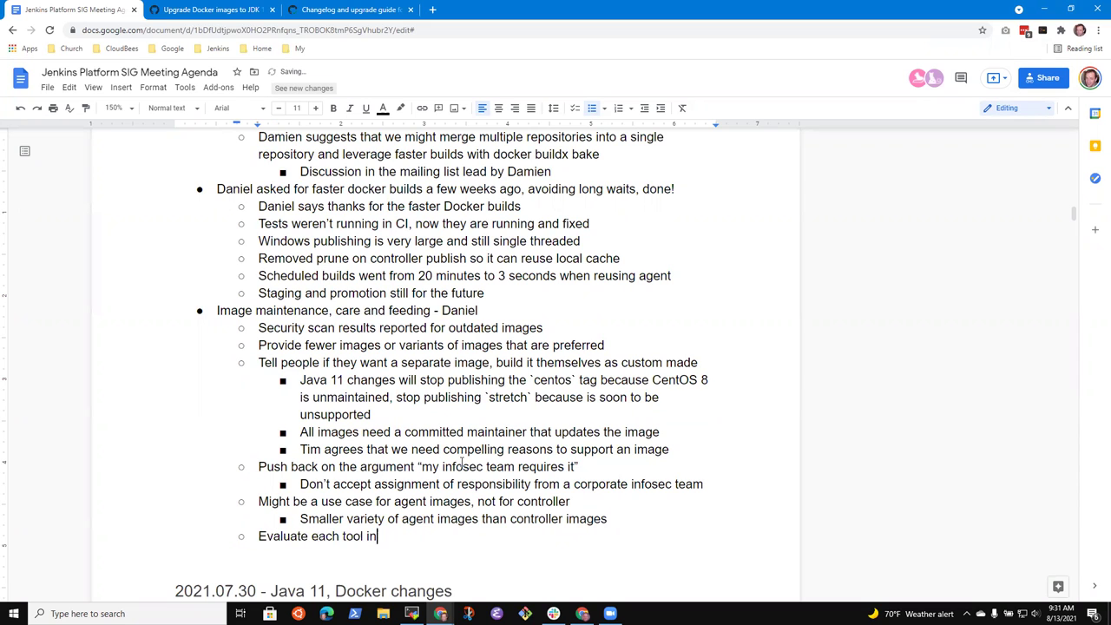
key("BackSpace")
key("BackSpace")
key("BackSpace")
type("on the controller image ")
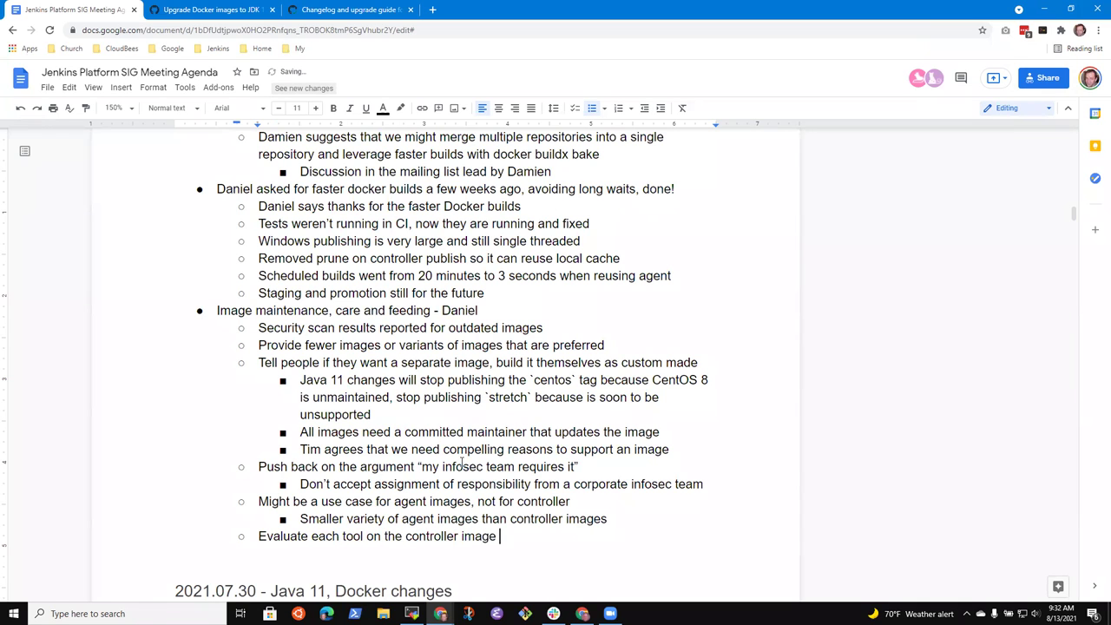
type("as part of the ")
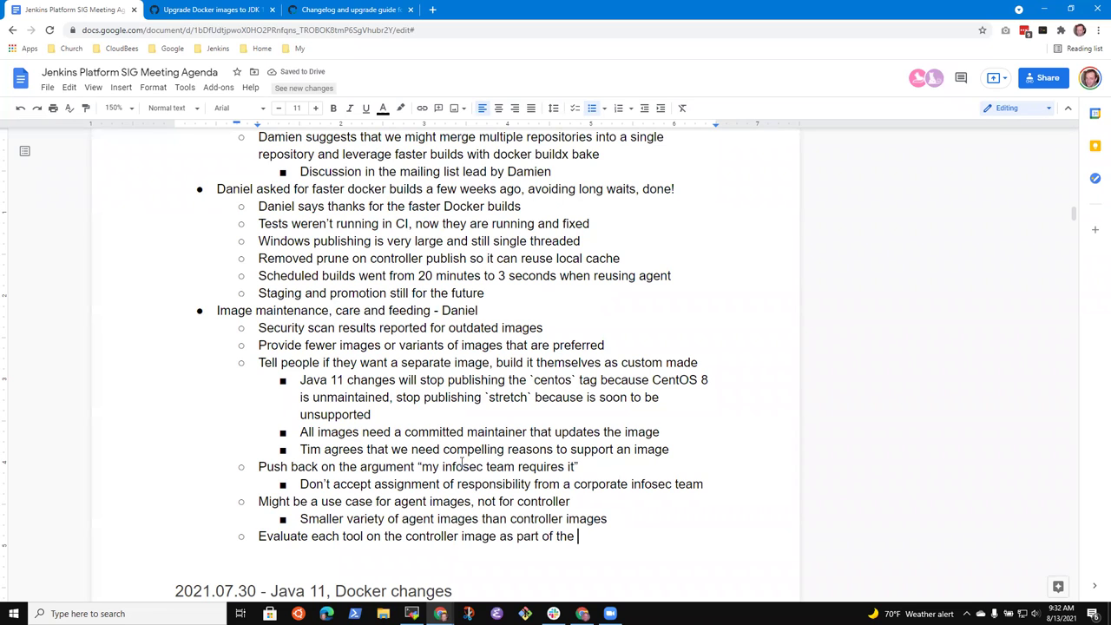
type("practices")
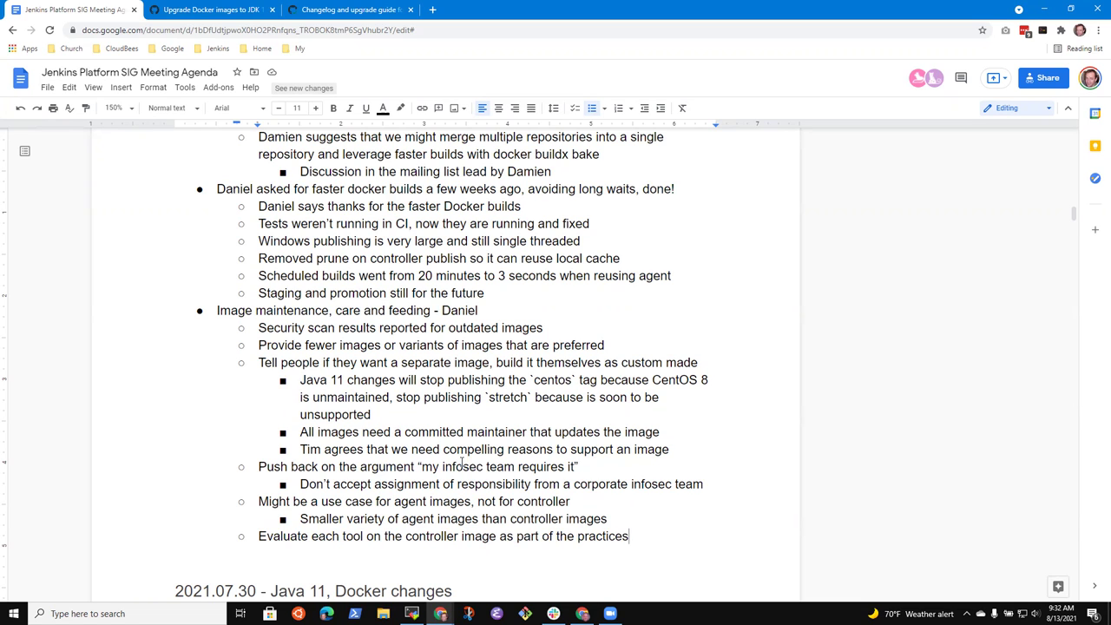
Step: Insert "best" before "practices" in the tool evaluation bullet and append "reviews" to its end
key("ctrl+Left")
type("best")
key("End")
type("reviews")
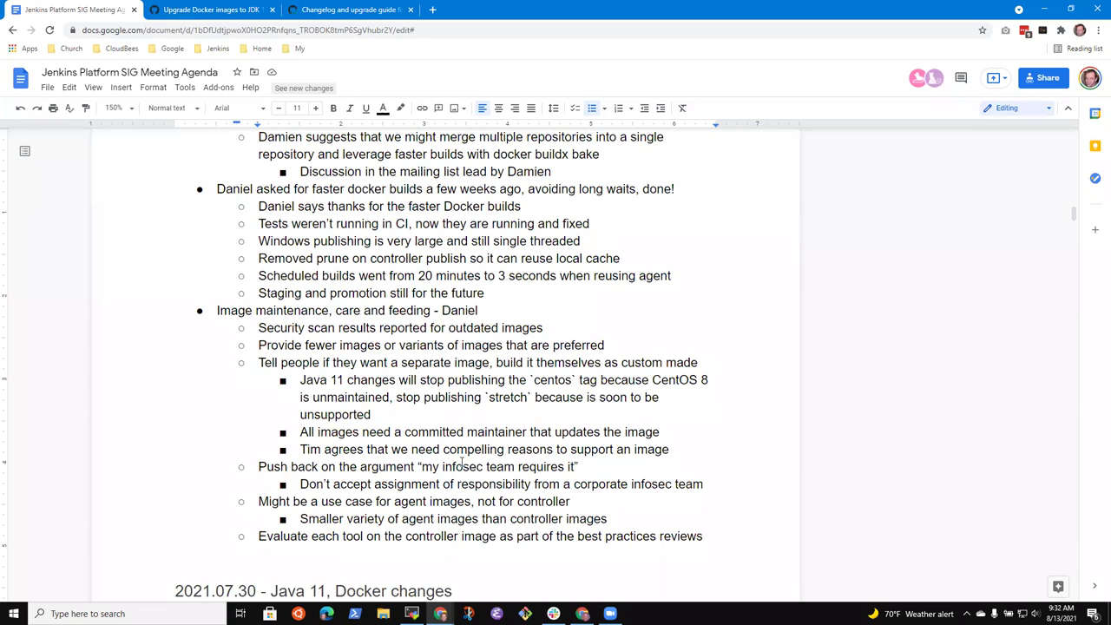
Step: Change the start of the "Image maintenance, care and feeding" bullet to "Docker image"
key("Up")
key("Up")
key("Up")
key("Up")
key("Up")
key("Up")
key("Up")
key("Up")
key("Up")
key("Up")
key("Up")
key("Up")
key("Up")
type("Docker ")
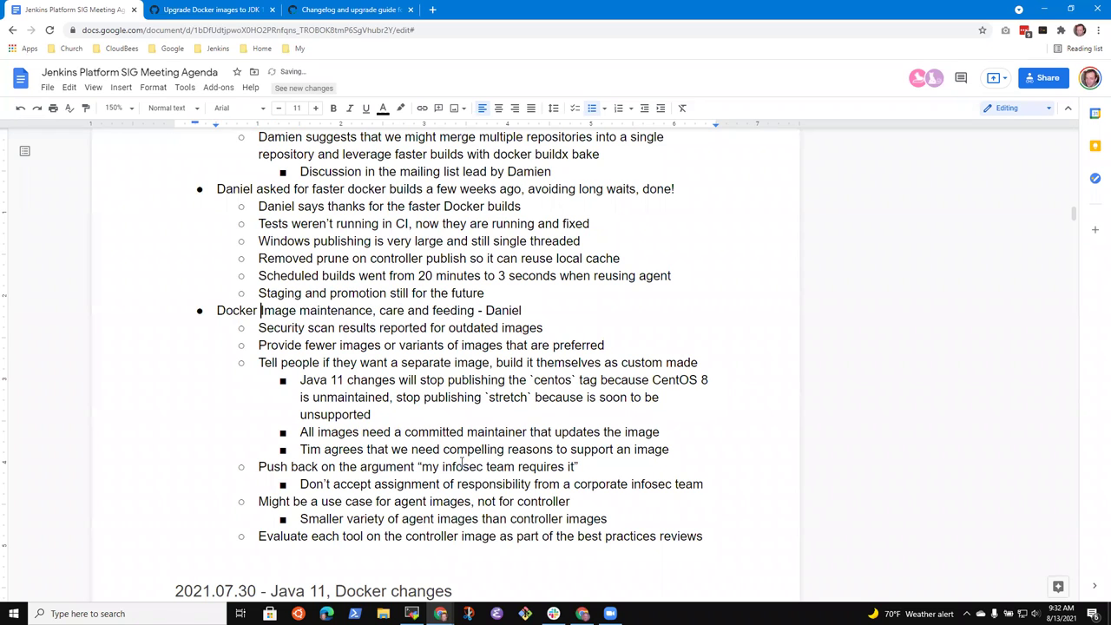
type("i")
Step: Start a nested sub-bullet below the bullet on evaluating each tool on the controller image
key("Down")
key("Down")
key("Down")
key("Down")
key("Down")
key("Down")
key("Down")
key("Down")
key("Down")
key("Down")
key("Down")
key("Down")
key("End")
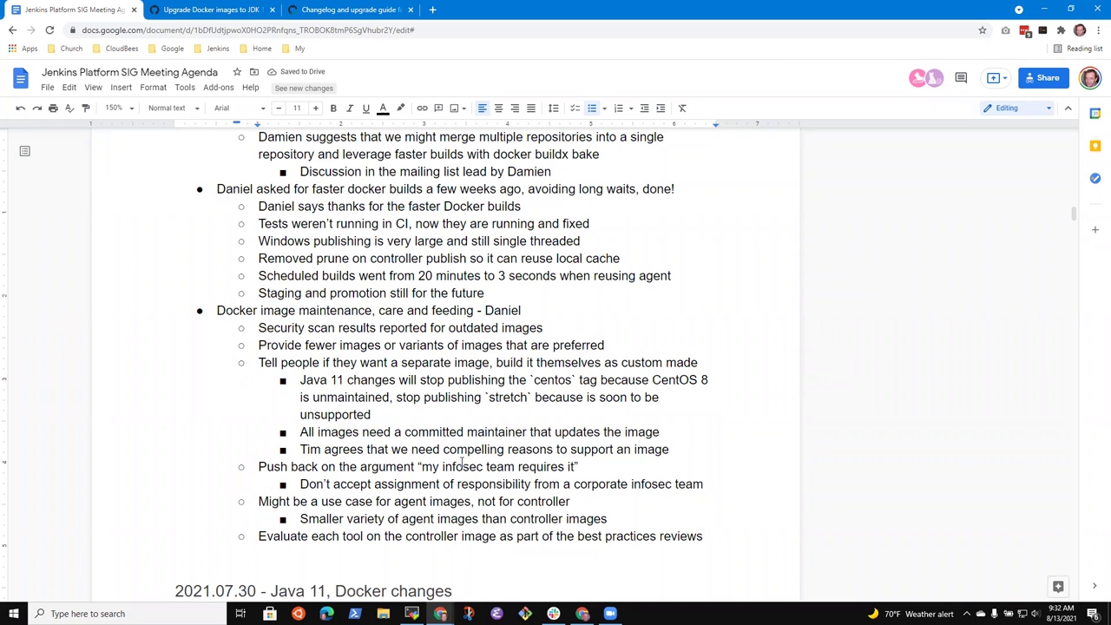
key("Return")
key("Tab")
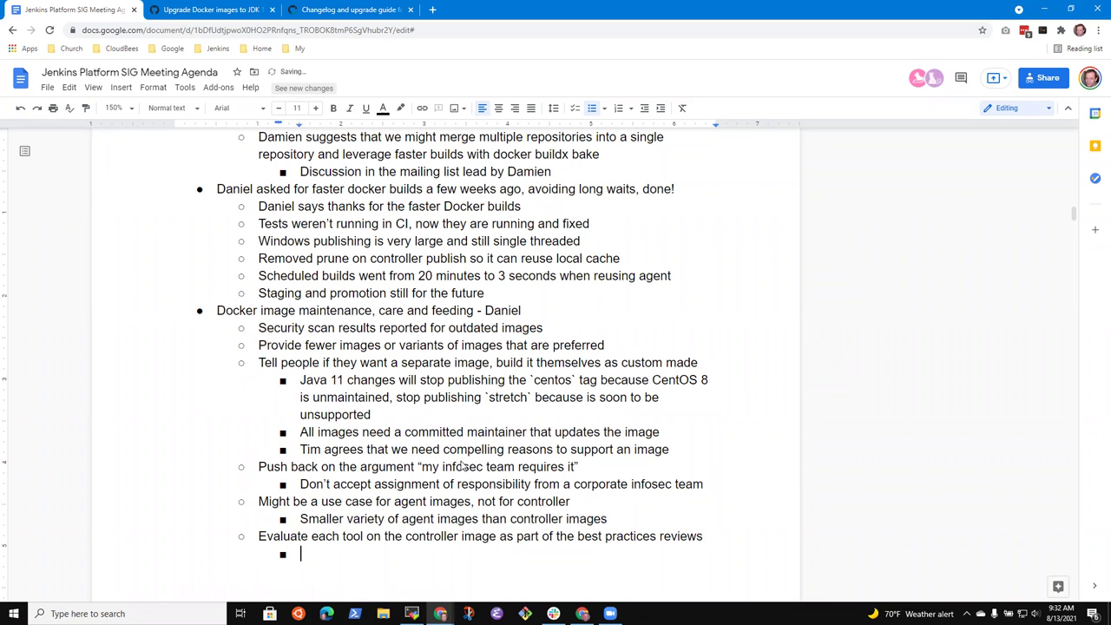
Step: Fill the nested sub-bullet with "Reflect our best practices in the image definition"
type("Reflect")
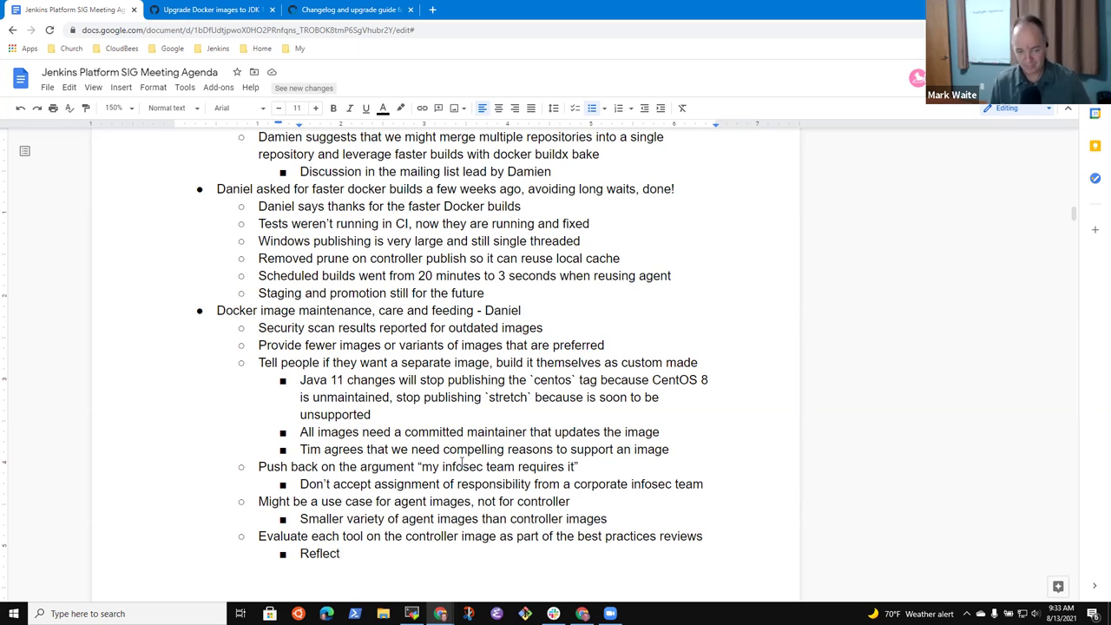
type("our best ")
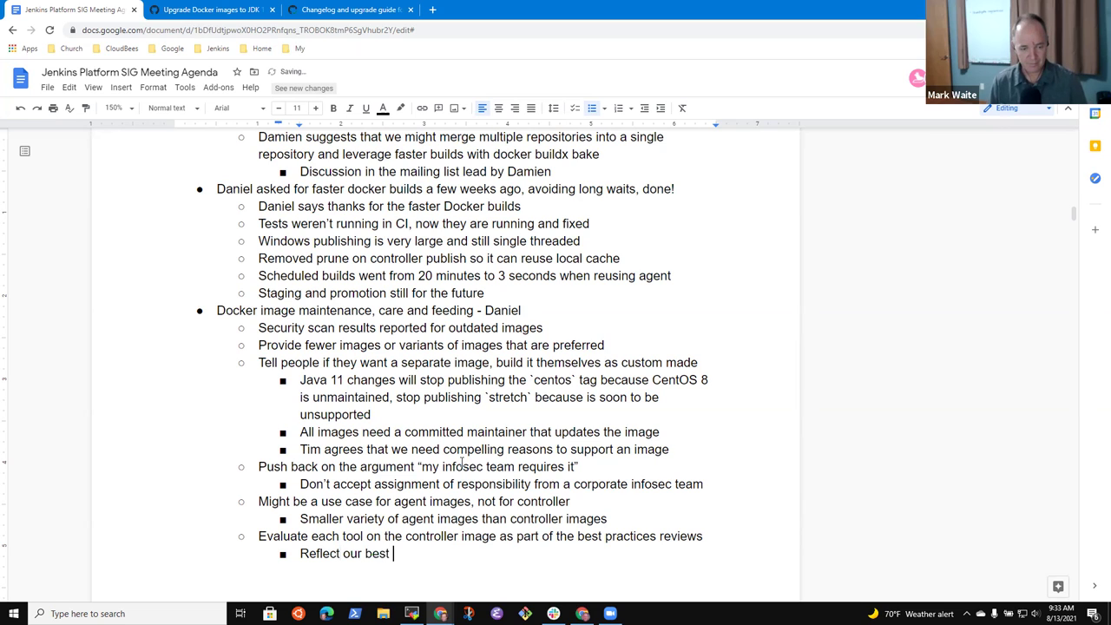
type("practices in the image den")
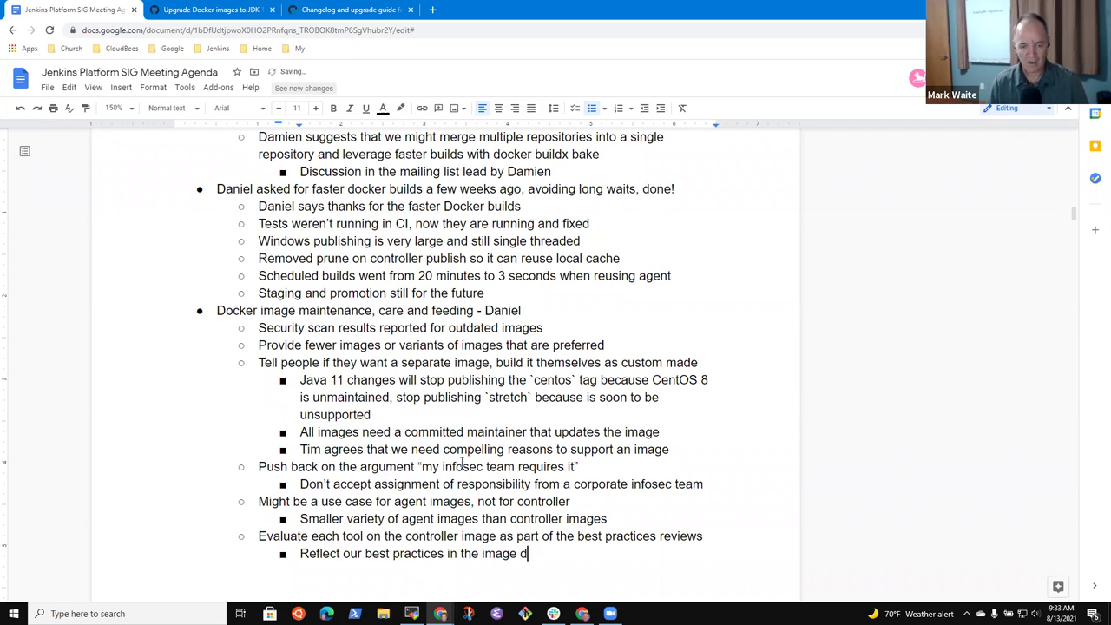
key("BackSpace")
type("finitino")
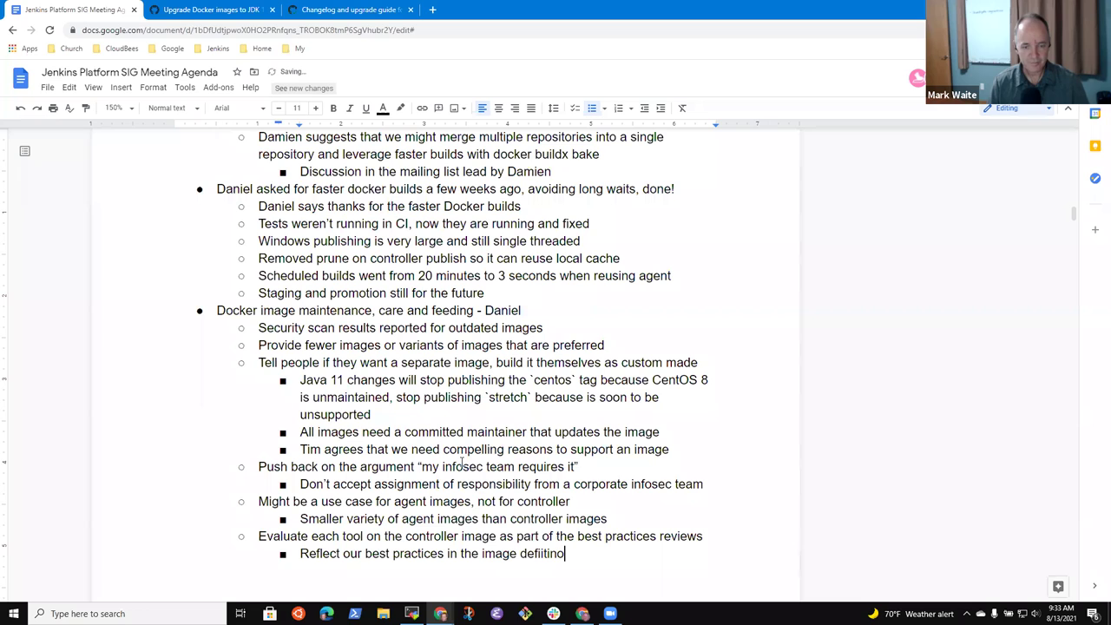
key("BackSpace")
key("BackSpace")
key("BackSpace")
key("BackSpace")
key("BackSpace")
key("BackSpace")
key("BackSpace")
key("BackSpace")
type("definition")
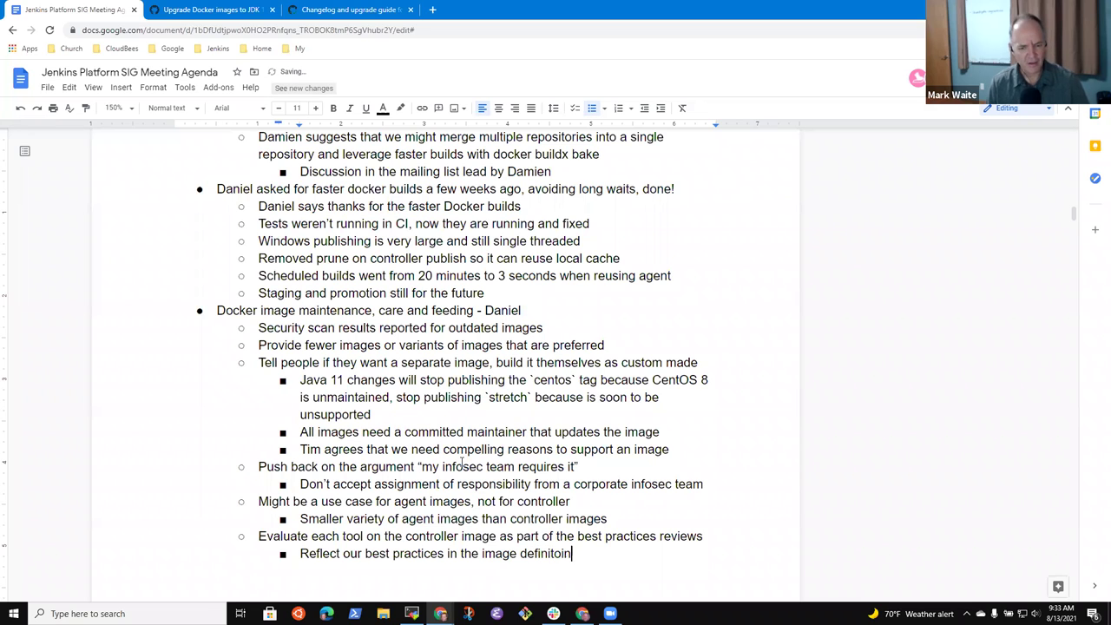
key("BackSpace")
key("BackSpace")
key("BackSpace")
type("ion")
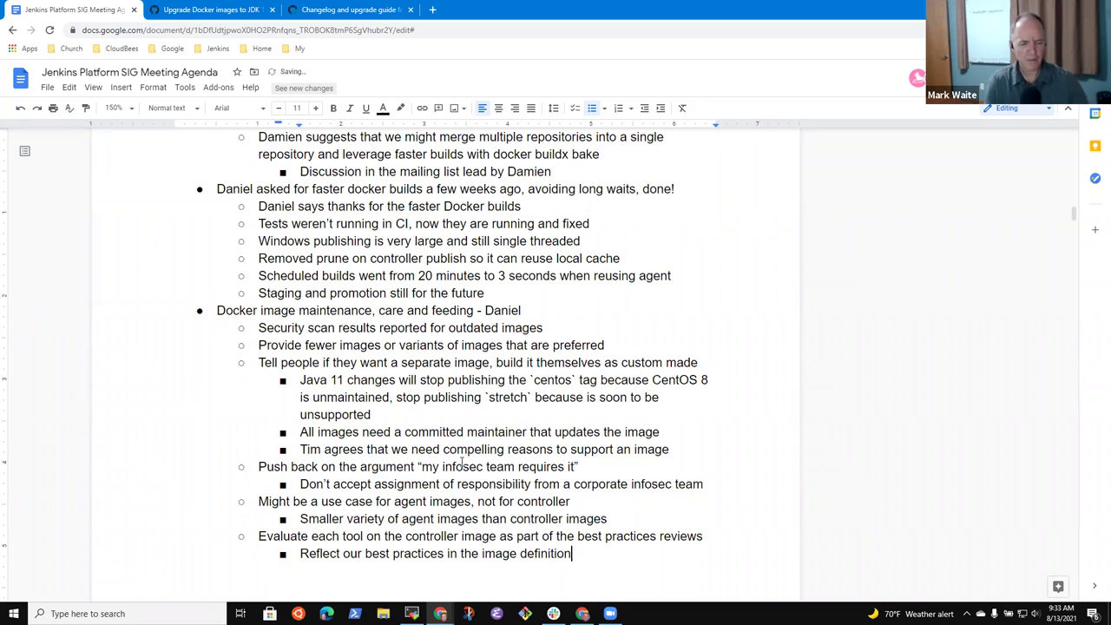